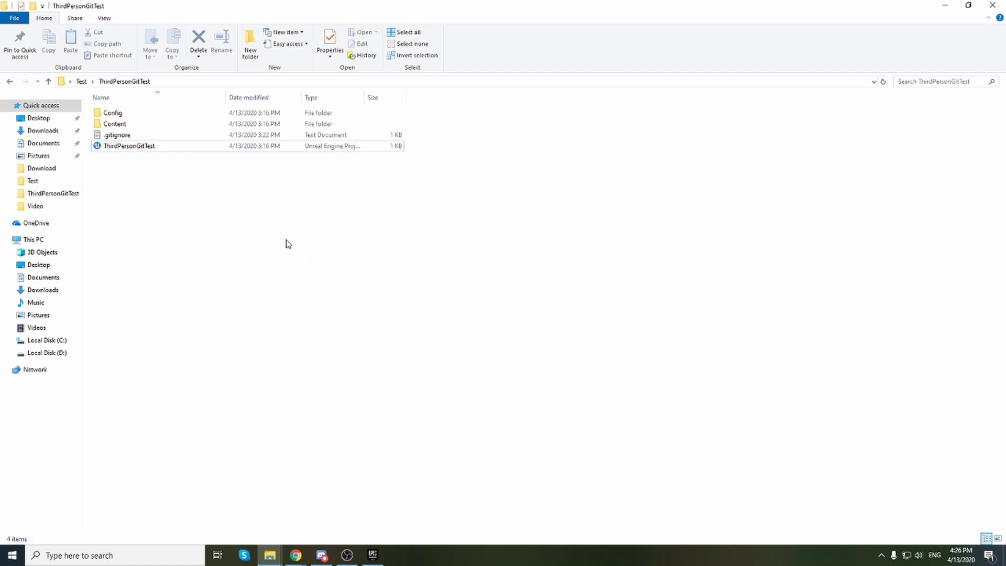
# - Launch the ThirdPersonGitTest .uproject file from its folder to start Unreal Editor 4.25
pyautogui.click(178, 150)
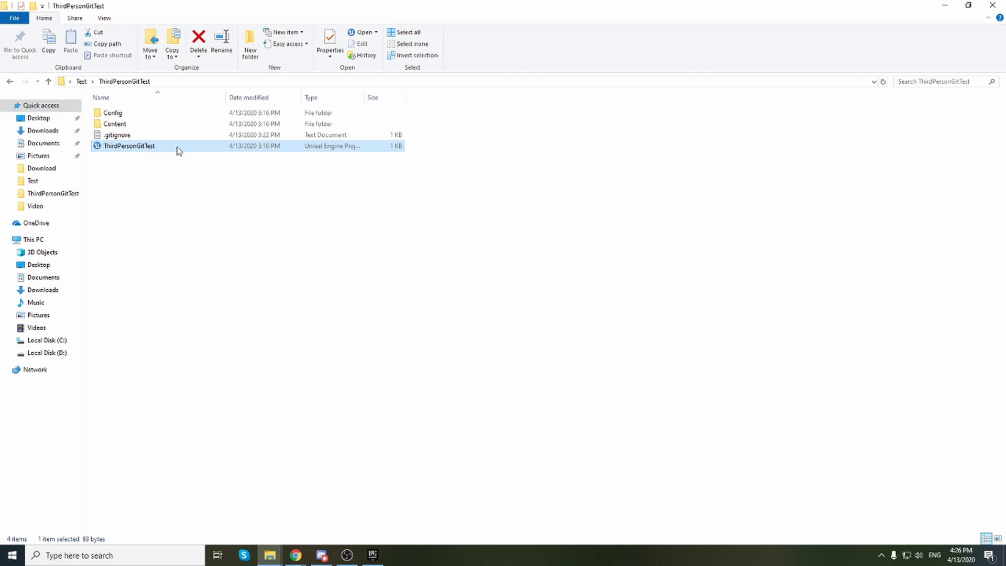
pyautogui.doubleClick(180, 150)
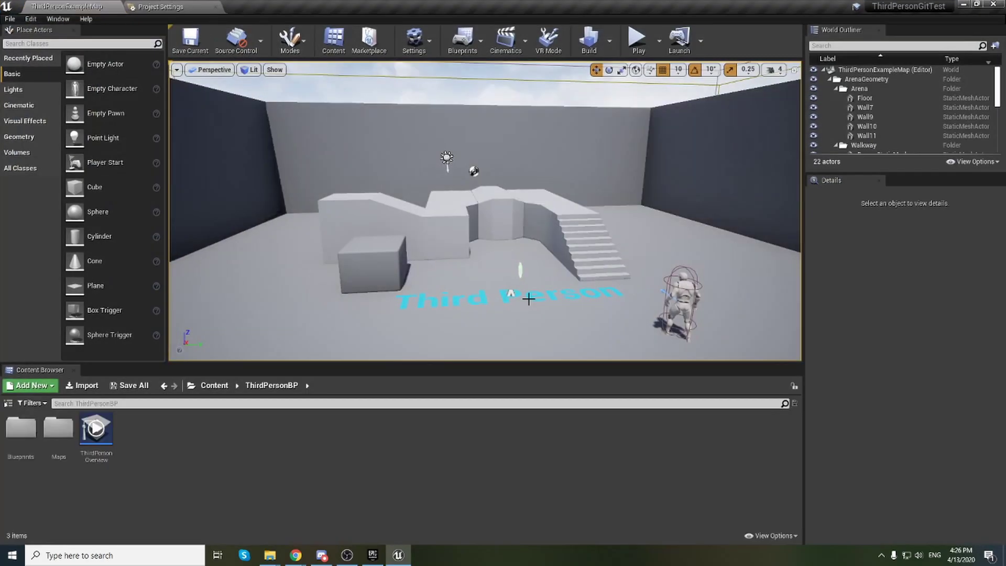
# - Show the Content Browser's Sources folder tree and narrow its panel
pyautogui.click(9, 403)
pyautogui.moveTo(199, 471); pyautogui.dragTo(175, 467)
pyautogui.moveTo(353, 314); pyautogui.dragTo(352, 315, button='right')
# - Play-test ThirdPersonExampleMap by running the character up the stairs, then stop
pyautogui.click(638, 40)
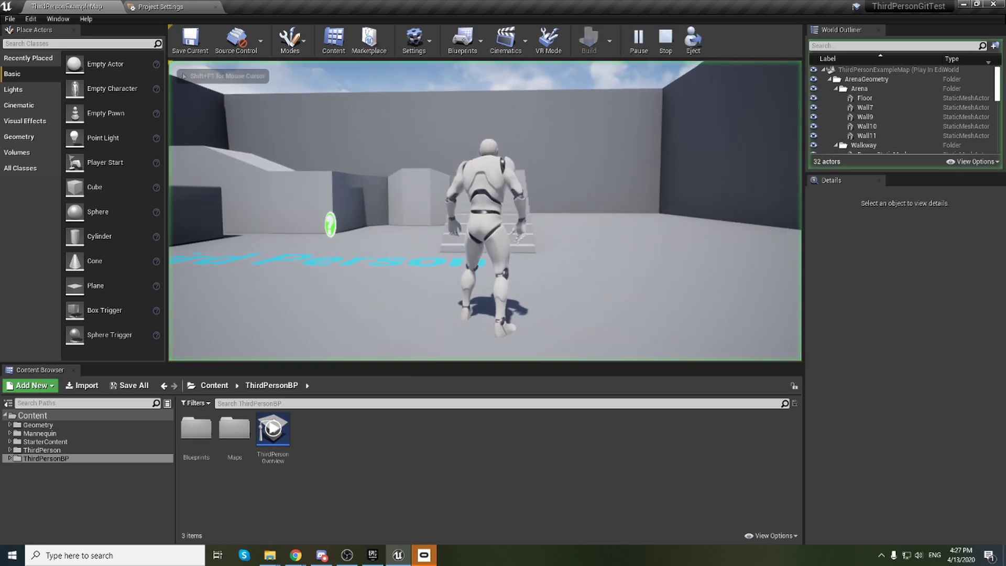
pyautogui.press('w')
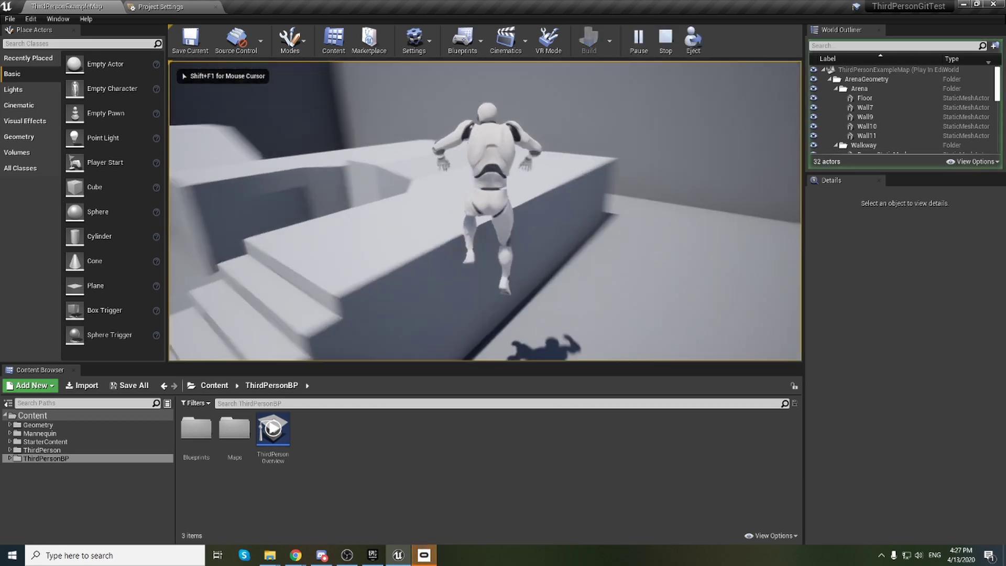
pyautogui.press('Escape')
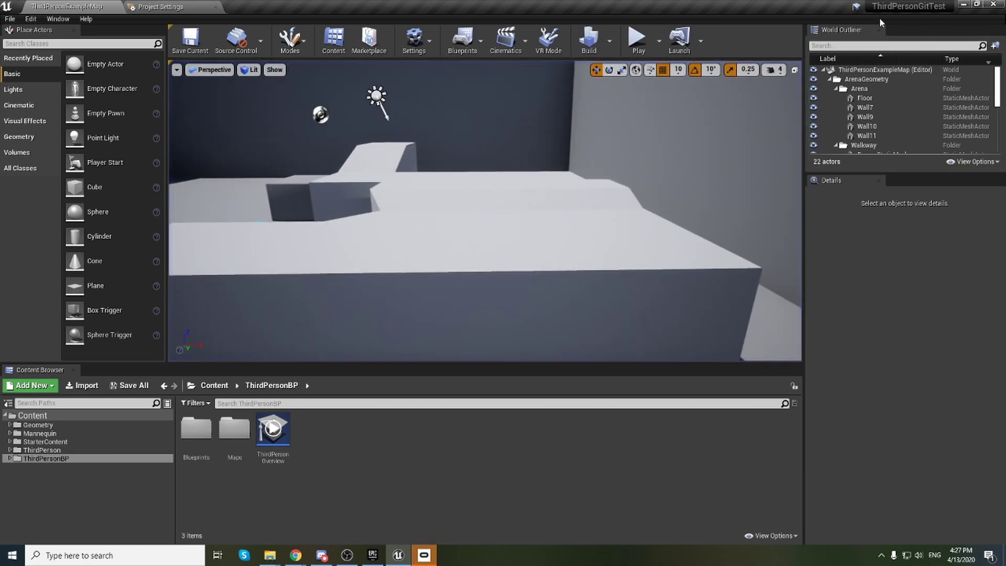
pyautogui.moveTo(911, 10)
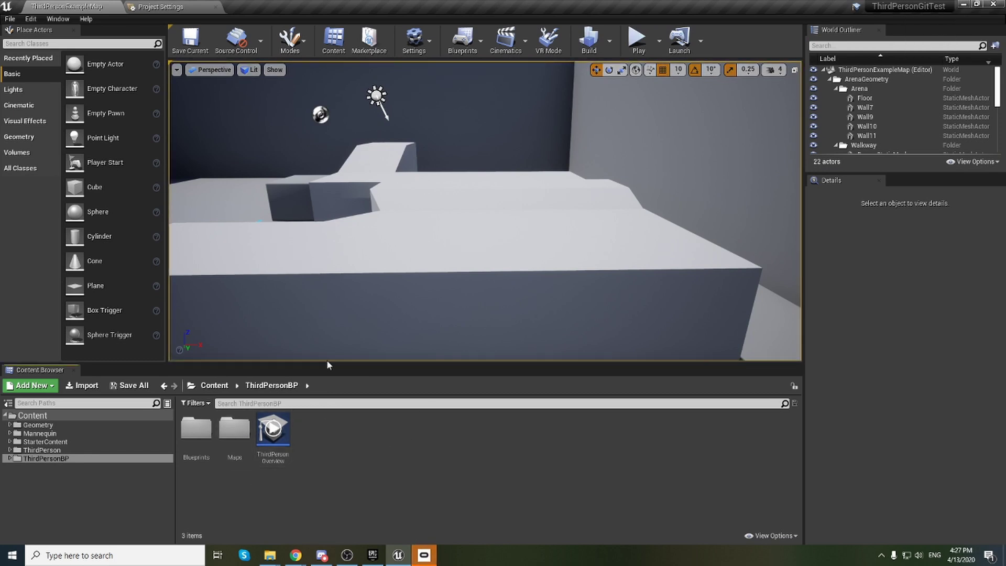
pyautogui.click(412, 42)
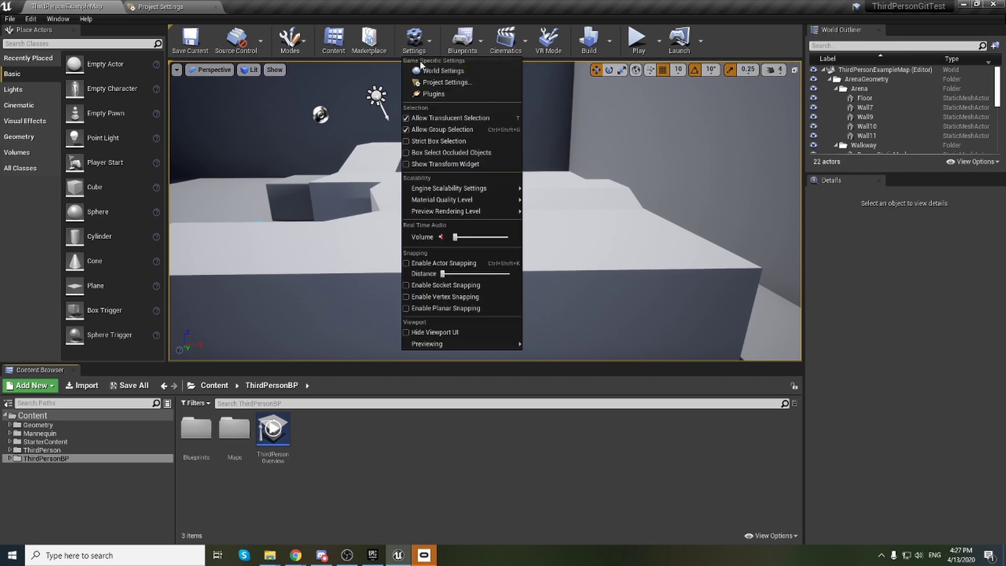
pyautogui.click(431, 94)
pyautogui.doubleClick(289, 97)
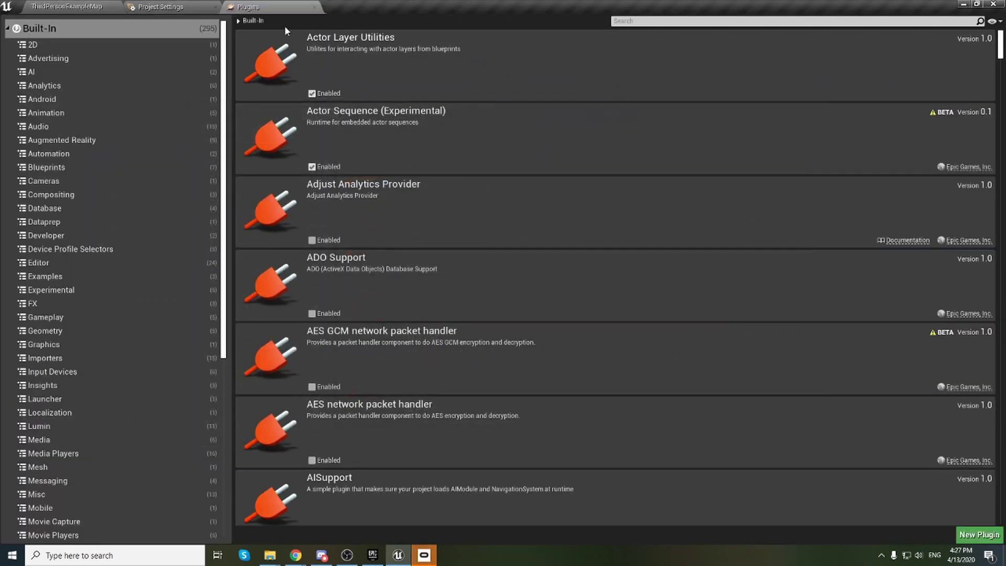
pyautogui.click(648, 23)
pyautogui.write('g')
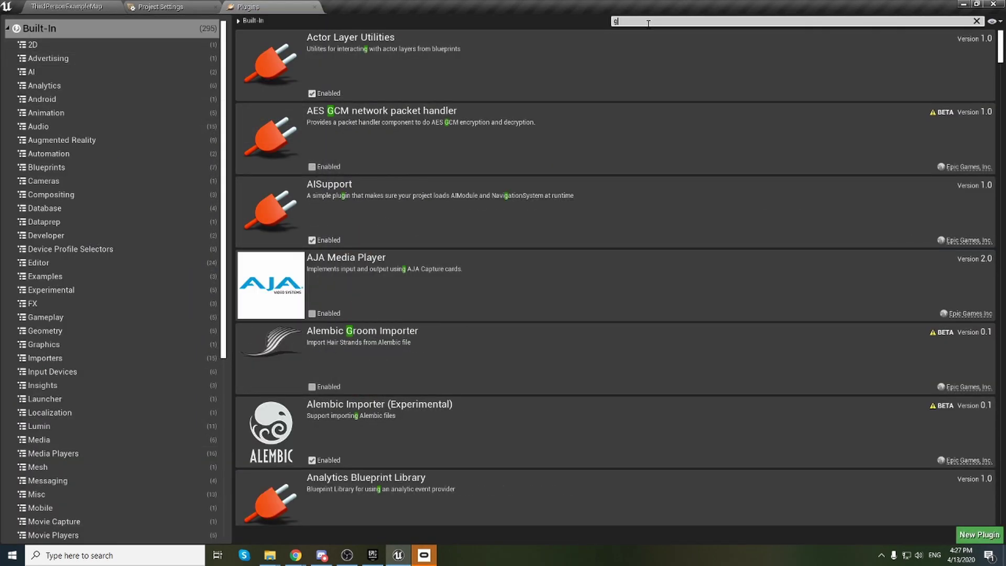
pyautogui.write('it')
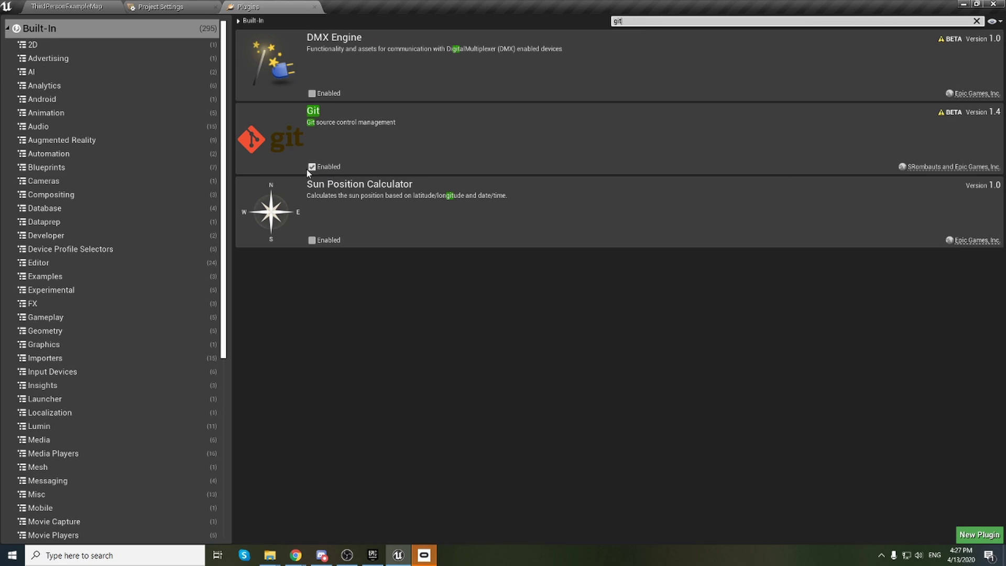
pyautogui.click(977, 22)
pyautogui.click(314, 6)
pyautogui.click(96, 5)
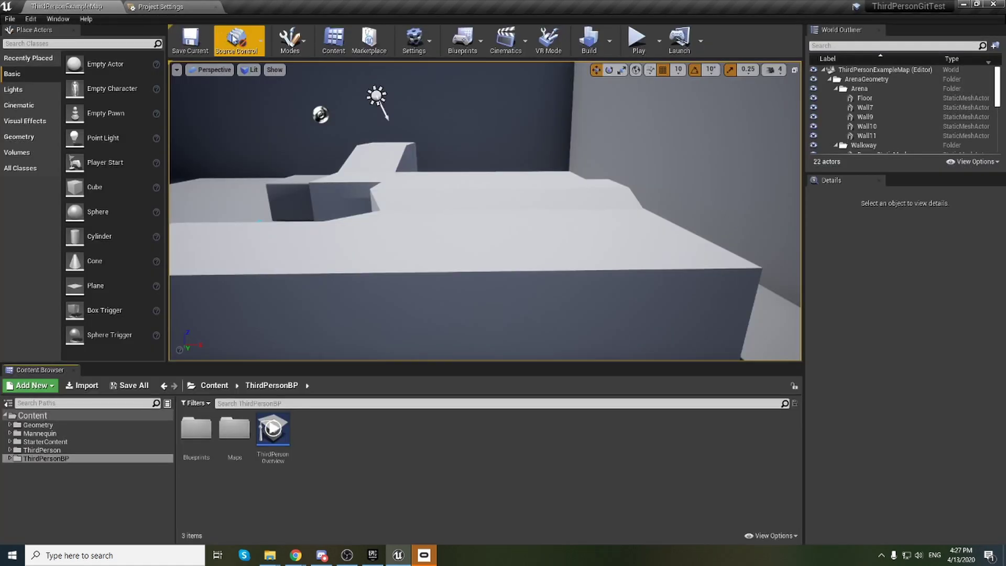
# - Connect to source control with the Git (beta version) provider and accept the settings
pyautogui.click(424, 48)
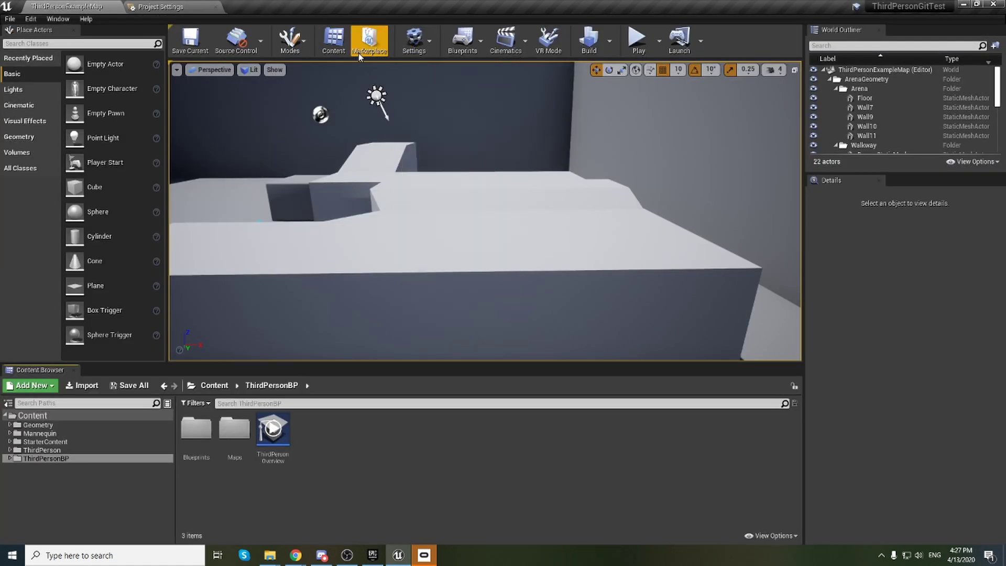
pyautogui.click(236, 41)
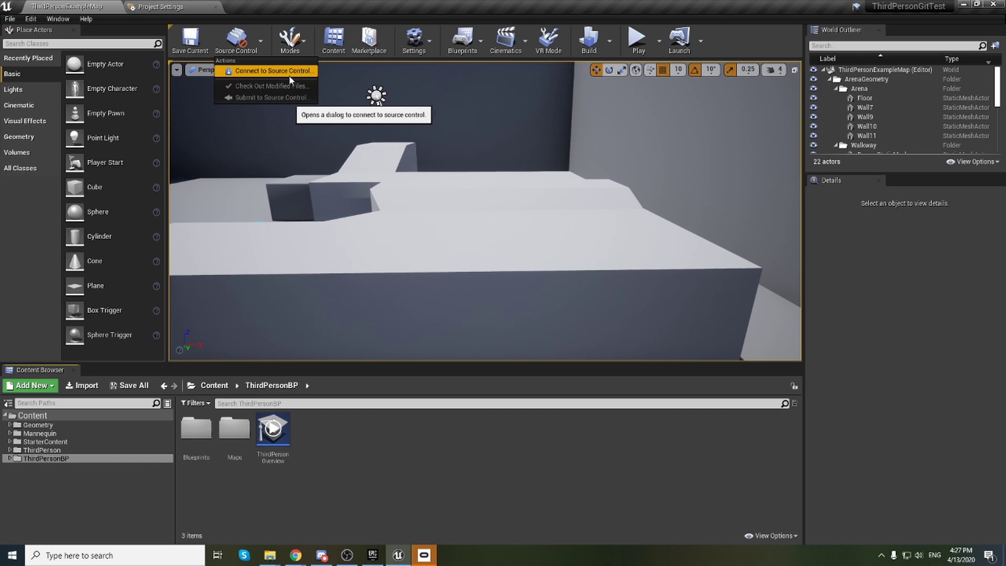
pyautogui.click(287, 76)
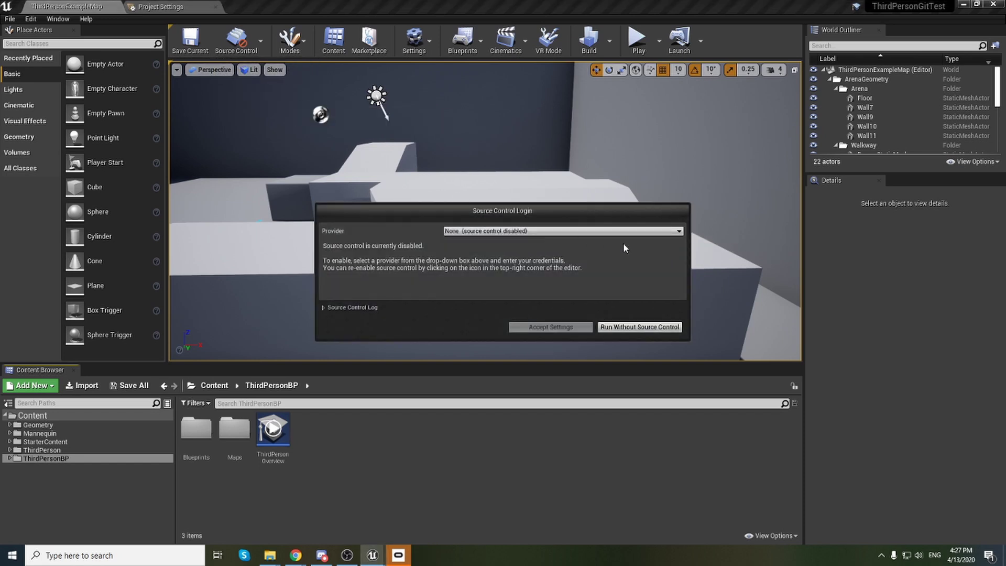
pyautogui.click(607, 232)
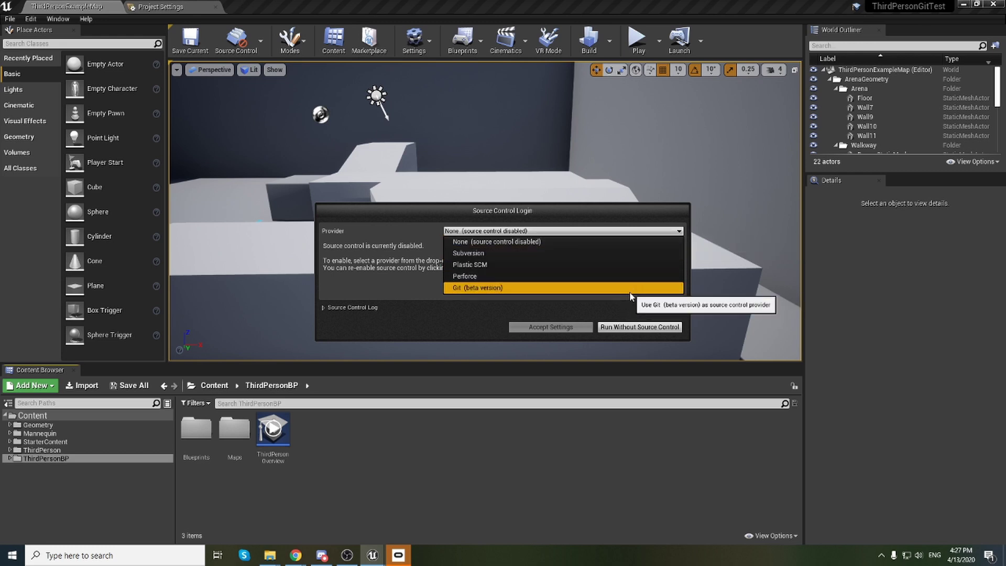
pyautogui.click(581, 288)
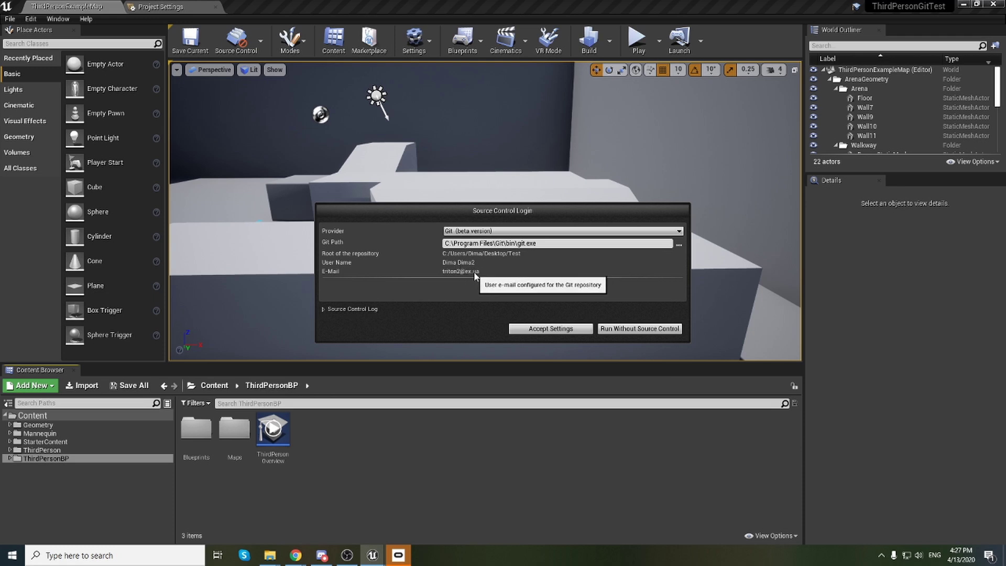
pyautogui.click(370, 309)
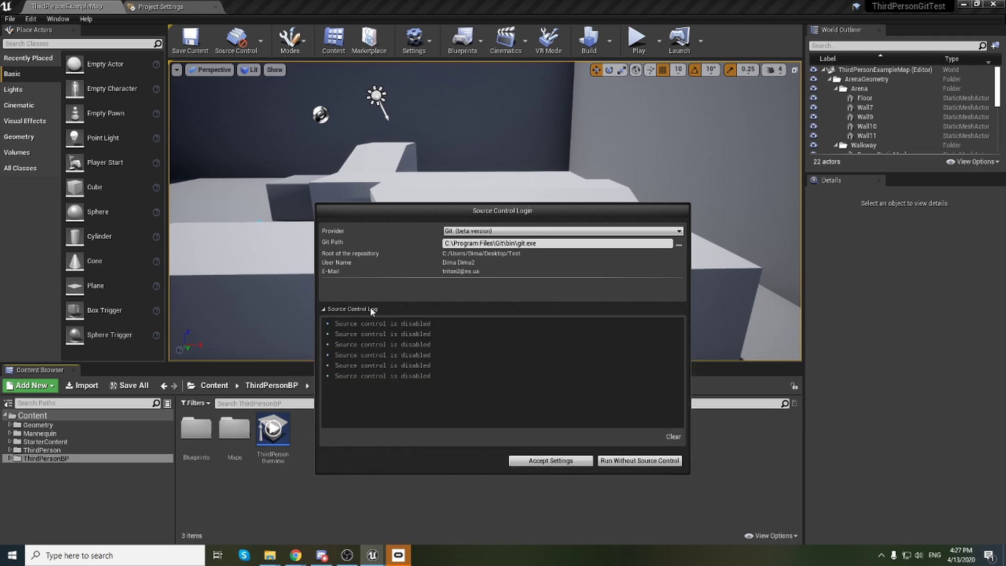
pyautogui.click(372, 308)
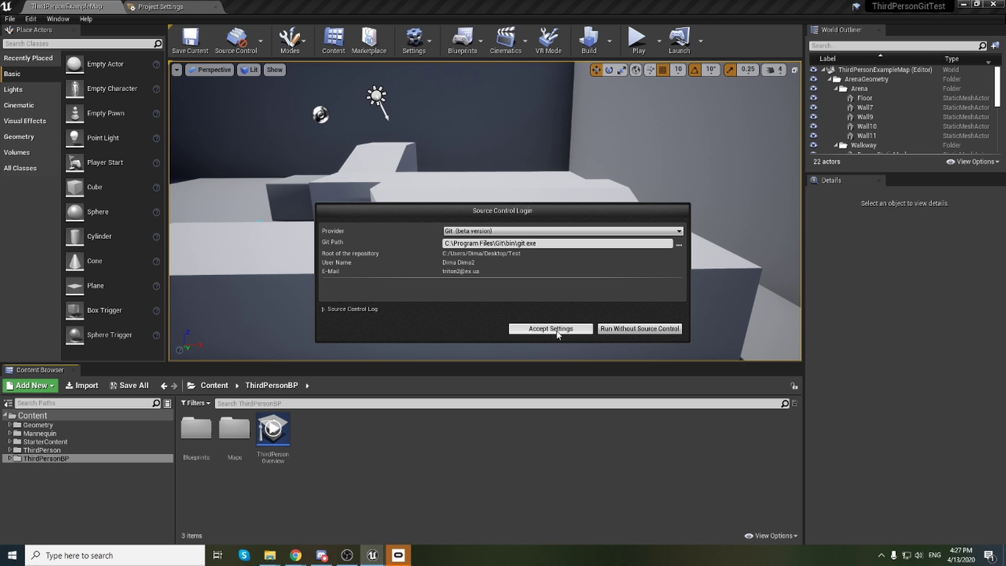
pyautogui.click(570, 330)
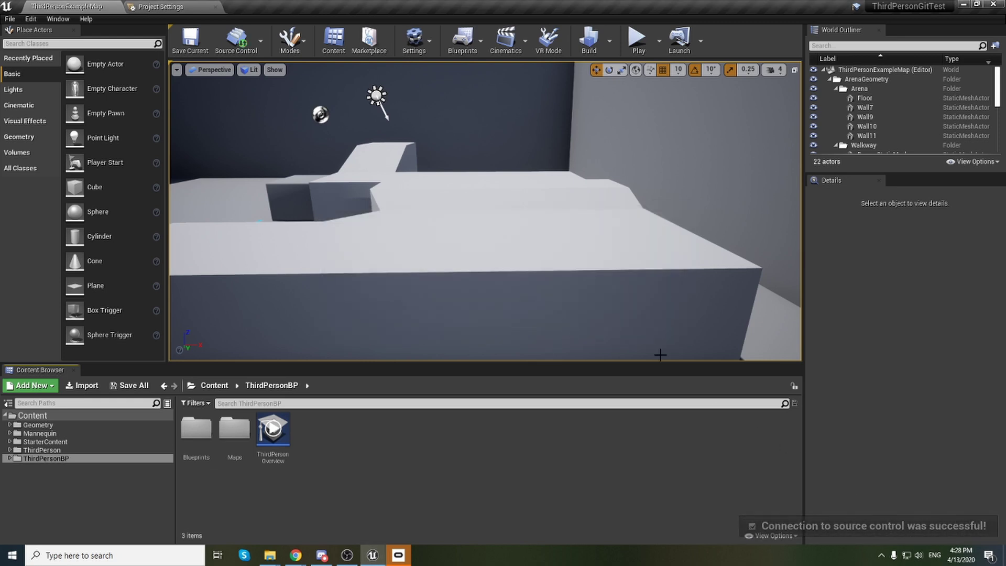
# - Check the Source Control menu, then bring up the ThirdPersonGitTest File Explorer window
pyautogui.click(251, 52)
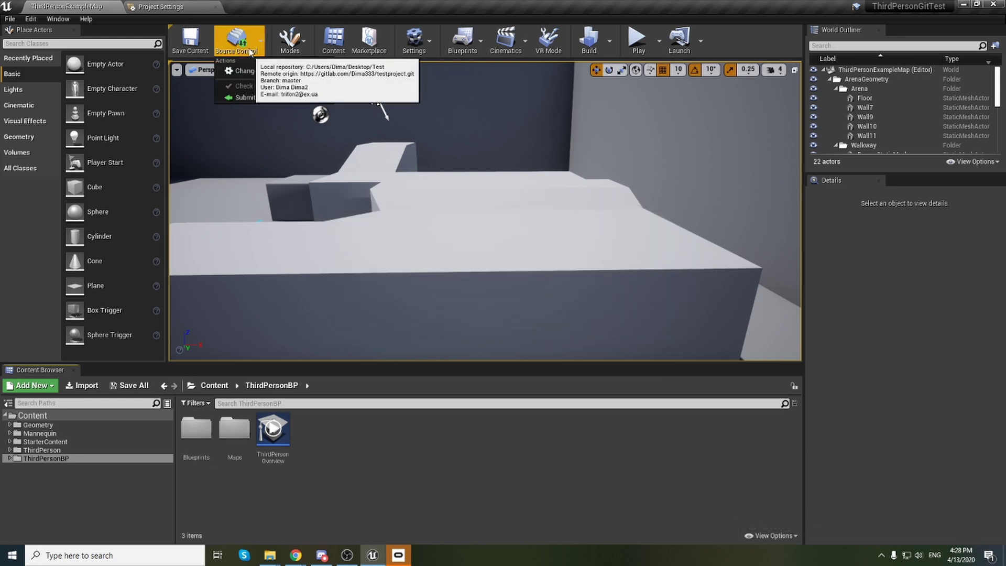
pyautogui.click(348, 304)
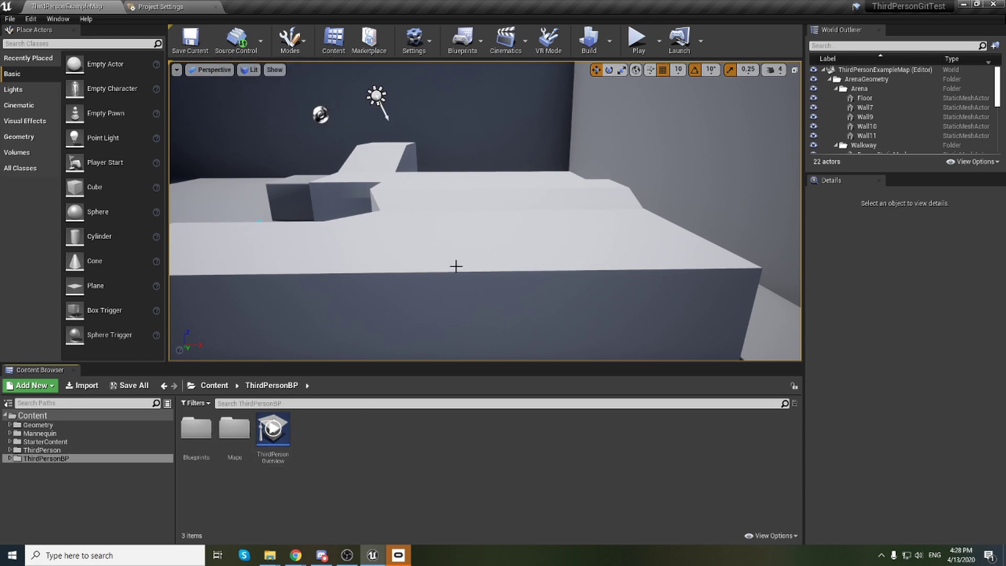
pyautogui.click(248, 45)
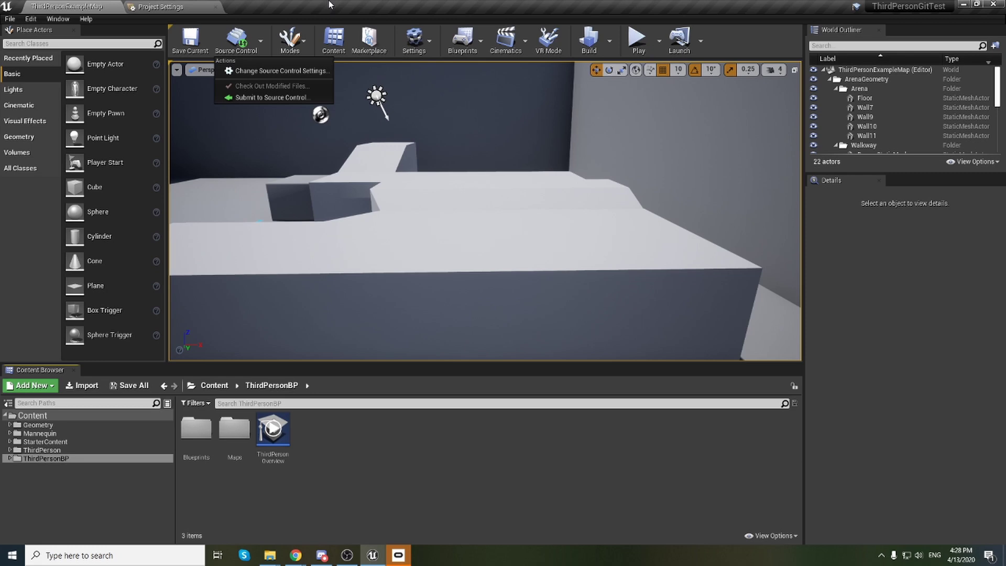
pyautogui.click(299, 524)
pyautogui.click(270, 555)
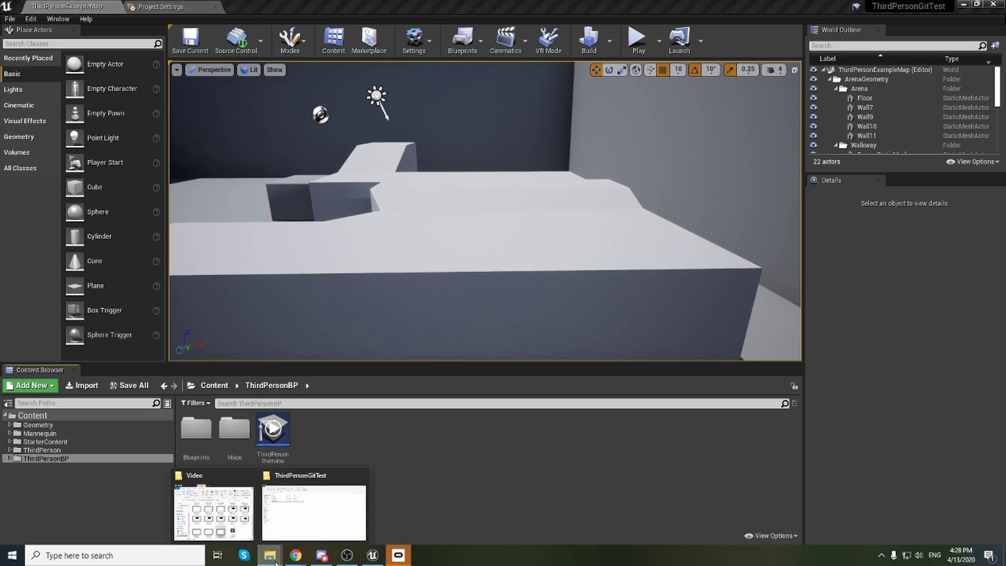
pyautogui.click(290, 520)
# - Open Git Bash in the project folder, type and erase 'git lfs i', then close it
pyautogui.rightClick(229, 217)
pyautogui.click(278, 332)
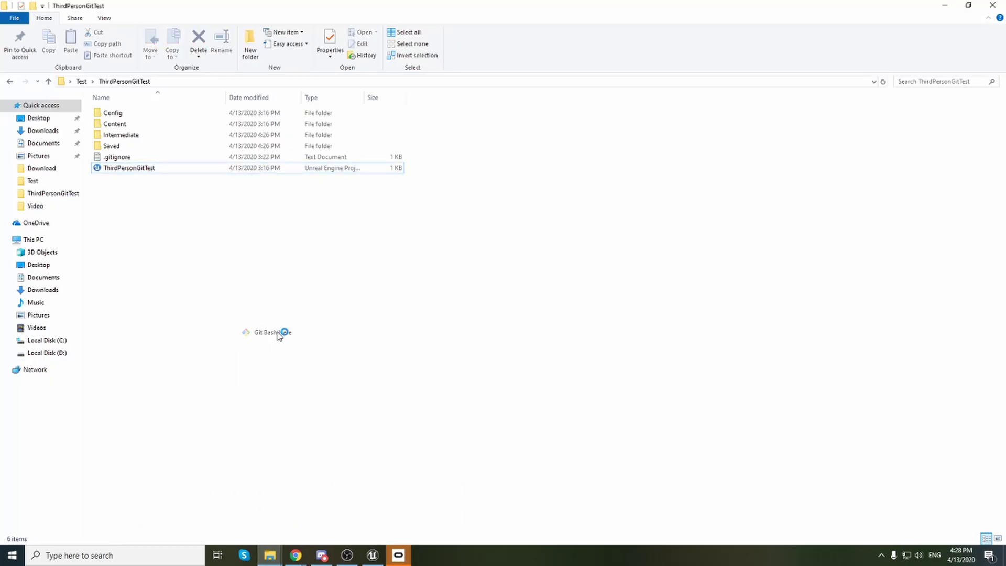
pyautogui.moveTo(263, 136); pyautogui.dragTo(336, 203)
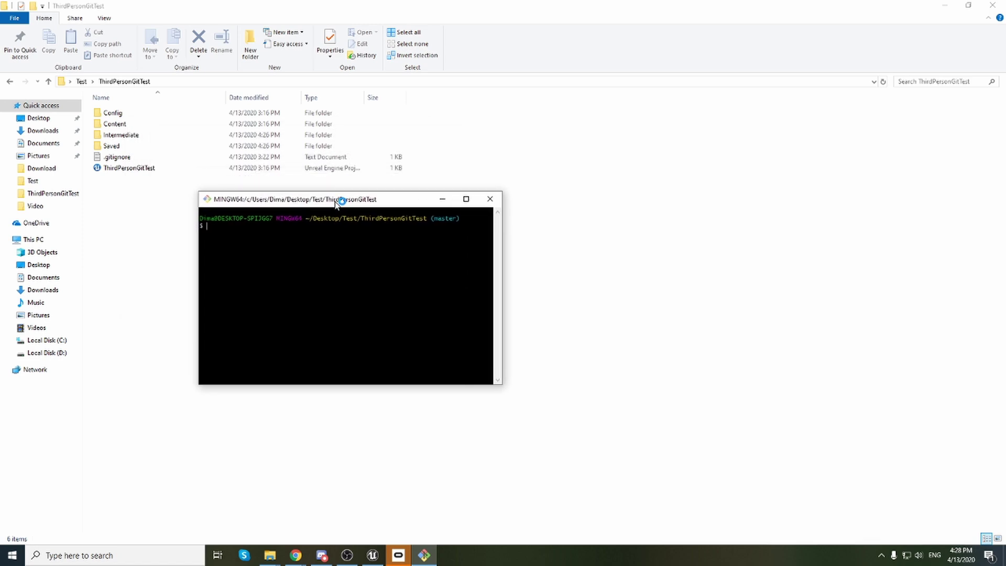
pyautogui.write('git lfs i')
pyautogui.press('BackSpace')
pyautogui.press('BackSpace')
pyautogui.press('BackSpace')
pyautogui.press('BackSpace')
pyautogui.press('BackSpace')
pyautogui.press('BackSpace')
pyautogui.press('BackSpace')
pyautogui.press('BackSpace')
pyautogui.click(490, 199)
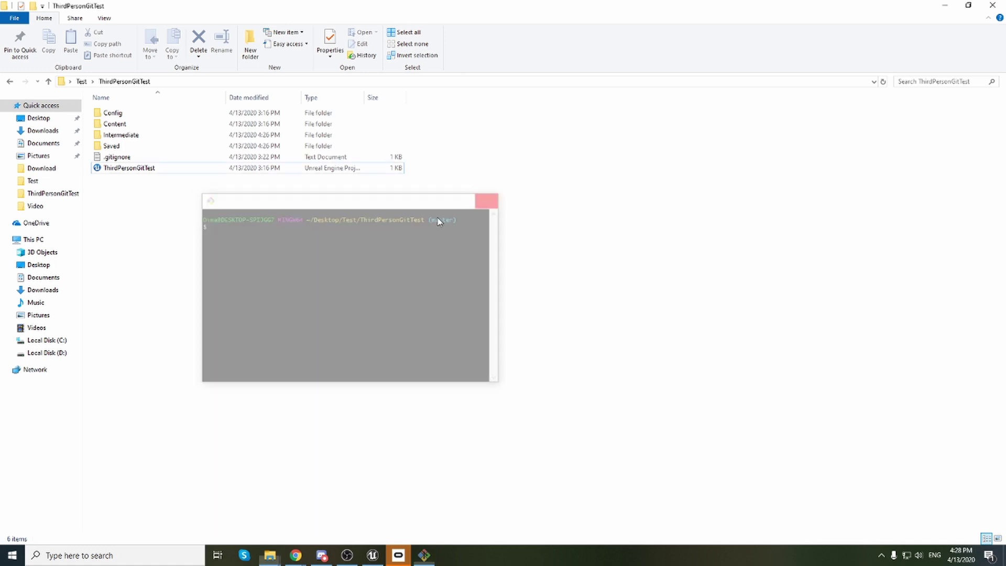
# - Select and deselect the project folder's files, then return to the Unreal editor
pyautogui.moveTo(319, 238); pyautogui.dragTo(176, 168)
pyautogui.click(180, 209)
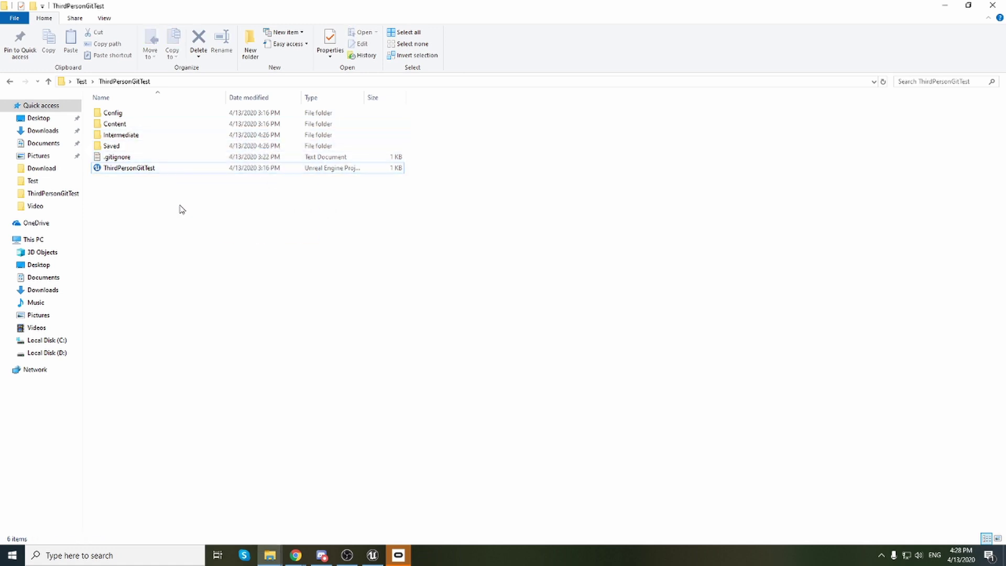
pyautogui.click(373, 556)
# - Check the Source Control menu and fly the camera to the arena corner
pyautogui.click(236, 39)
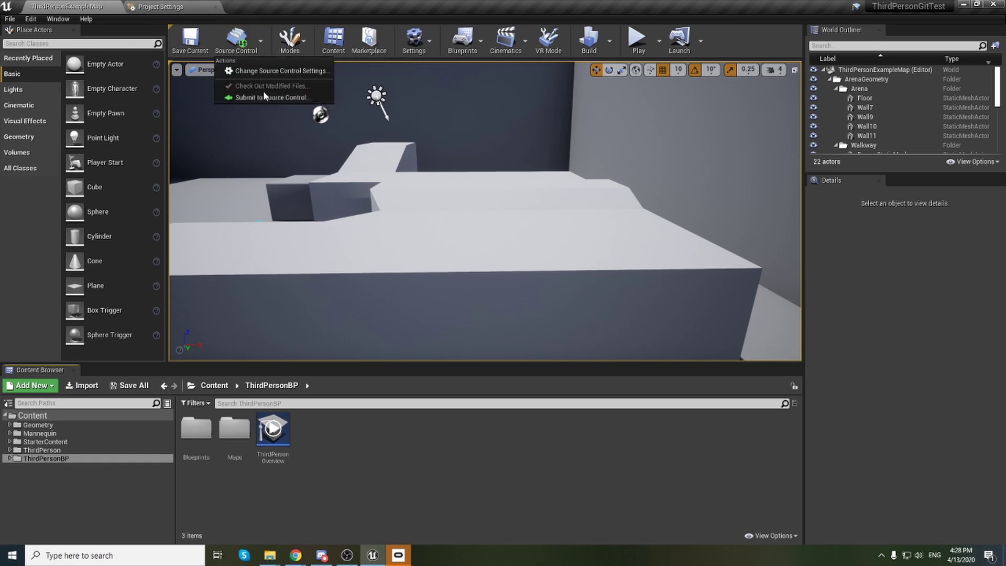
pyautogui.click(345, 455)
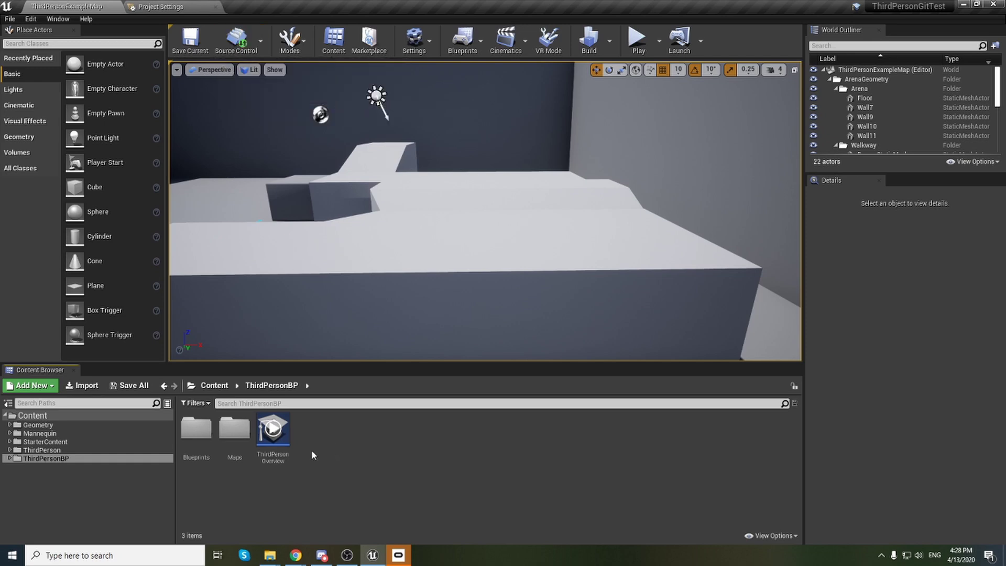
pyautogui.press('1')
pyautogui.moveTo(485, 209); pyautogui.dragTo(485, 209, button='right')
# - Create an Actor Blueprint class named TestGitActor in the ThirdPersonBP folder
pyautogui.rightClick(324, 424)
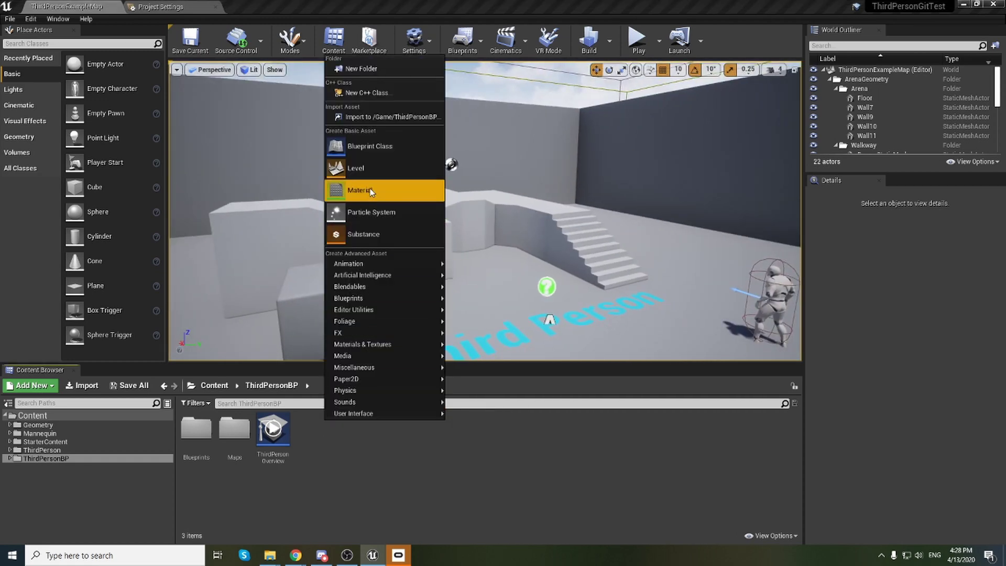
pyautogui.click(362, 147)
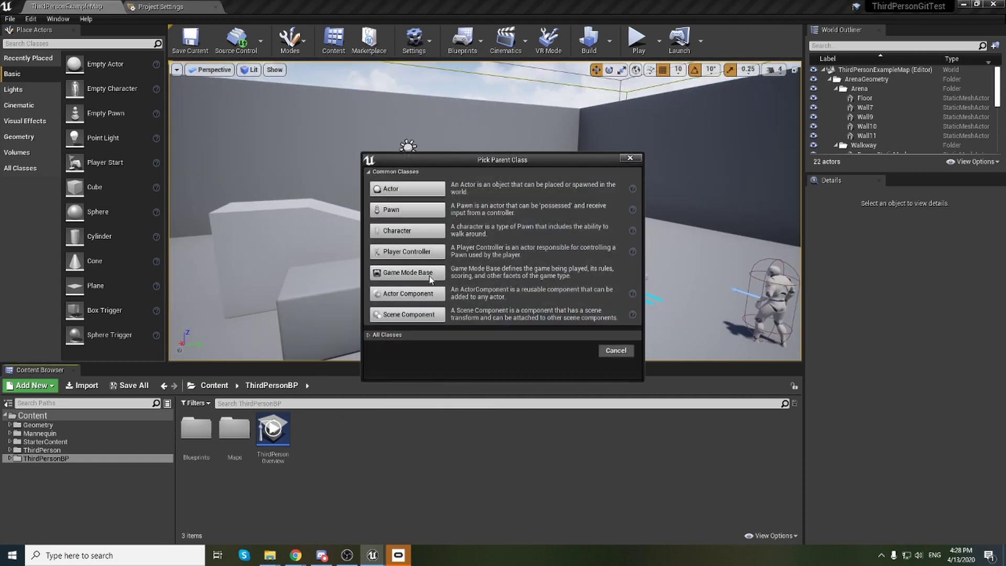
pyautogui.click(408, 188)
pyautogui.write('Test')
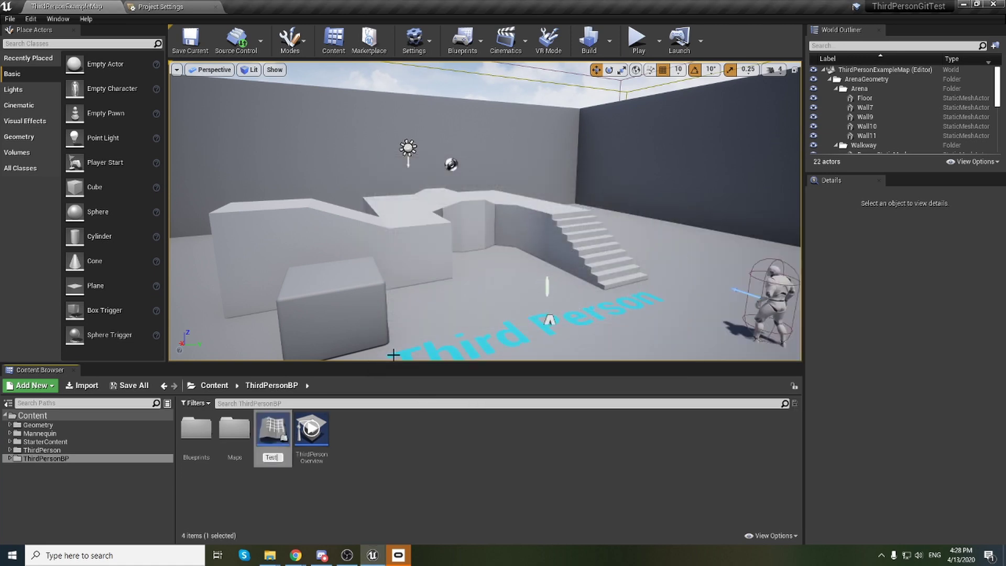
pyautogui.write('GitActor')
pyautogui.press('Return')
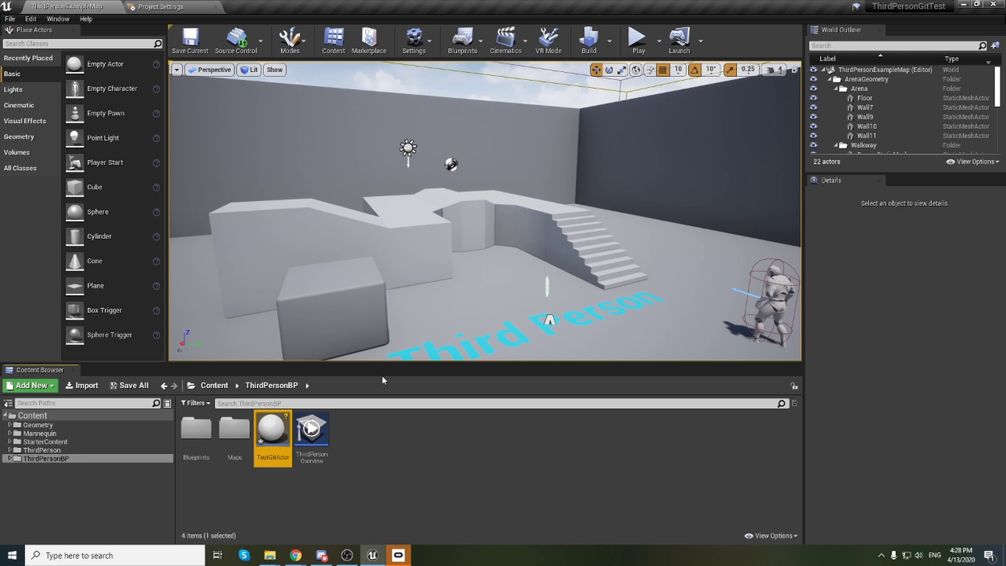
pyautogui.click(312, 473)
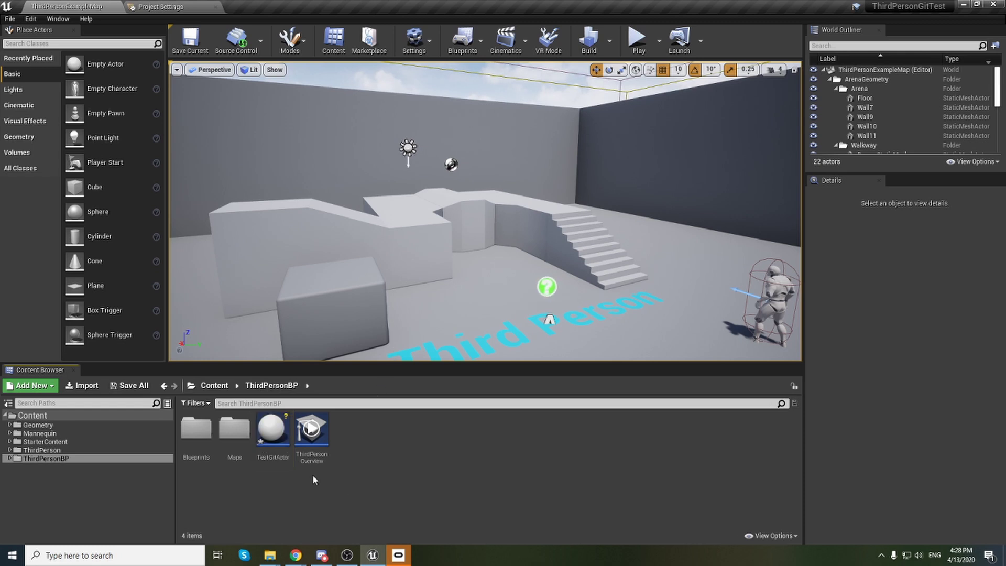
pyautogui.click(286, 424)
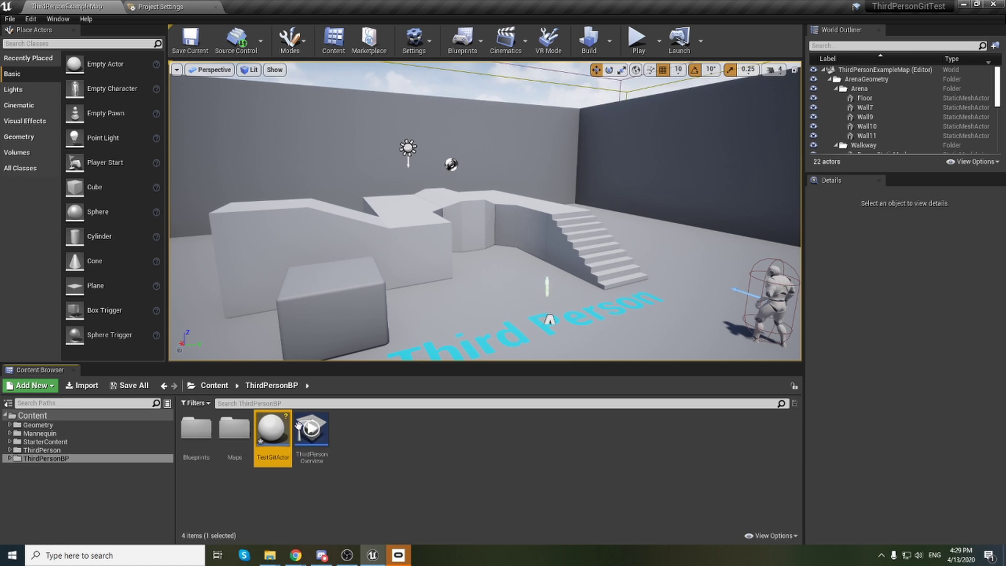
pyautogui.click(386, 438)
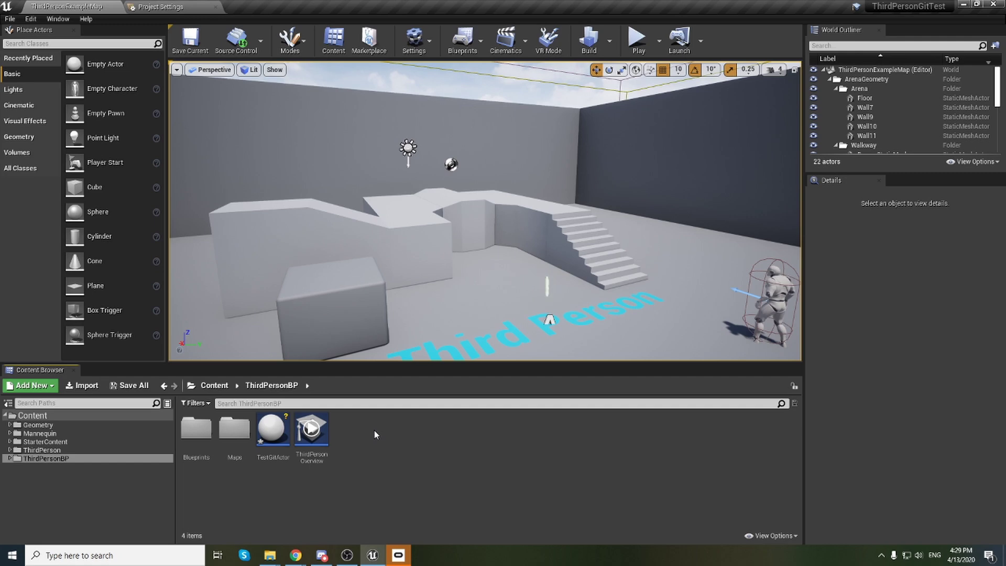
# - Create another Actor Blueprint class named NewActor2
pyautogui.rightClick(376, 428)
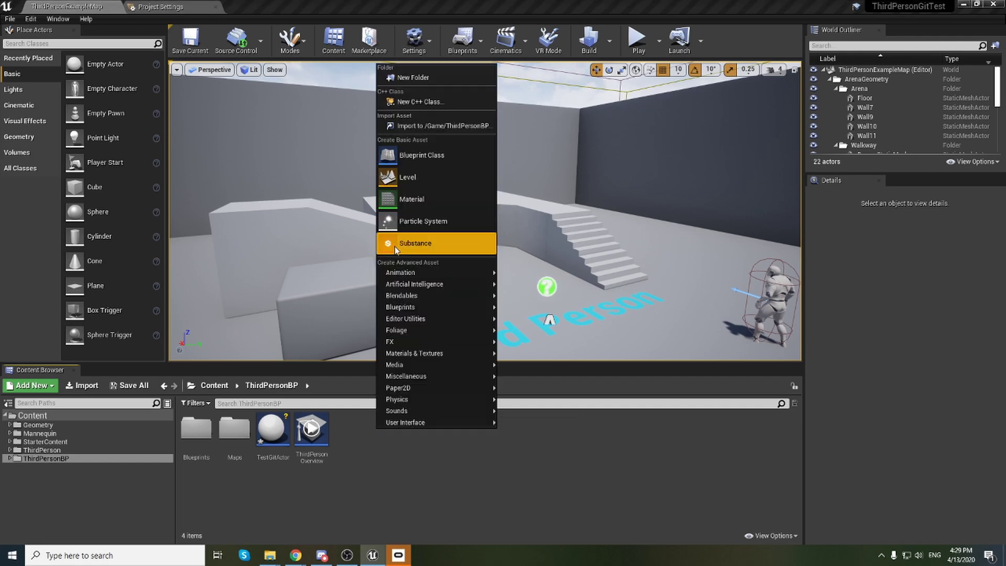
pyautogui.click(431, 150)
pyautogui.click(407, 189)
pyautogui.write('Ne')
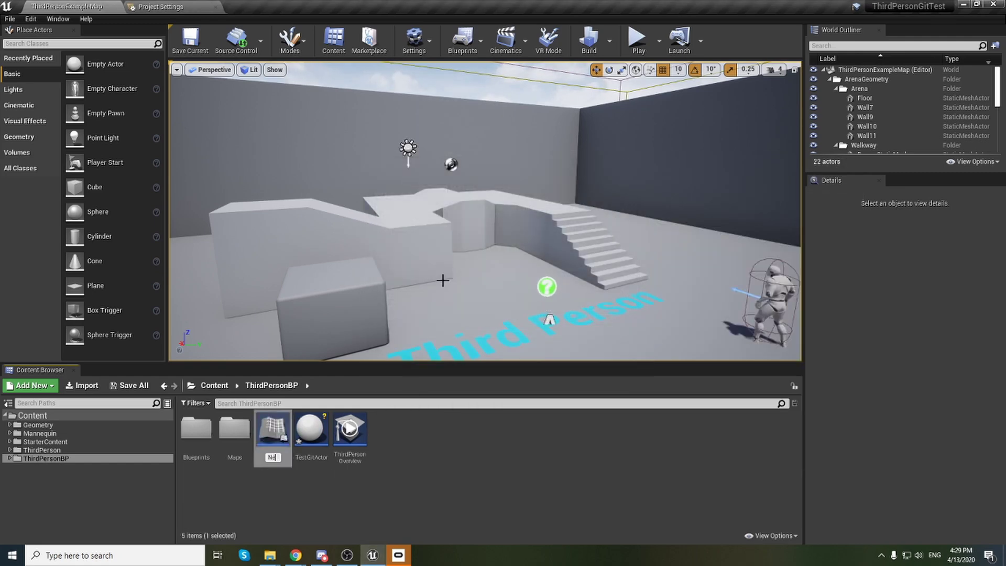
pyautogui.write('wActor2')
pyautogui.press('Return')
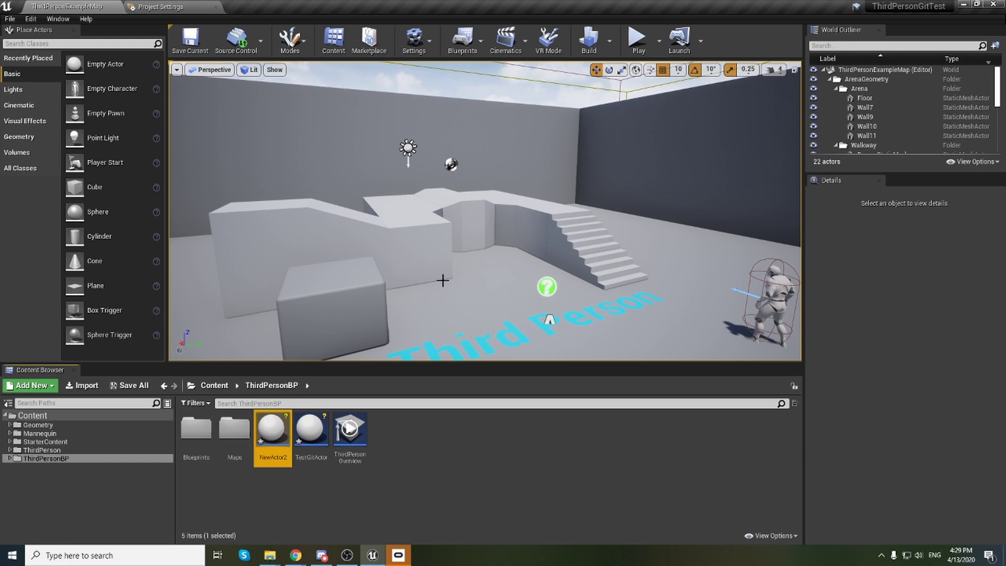
pyautogui.click(320, 437)
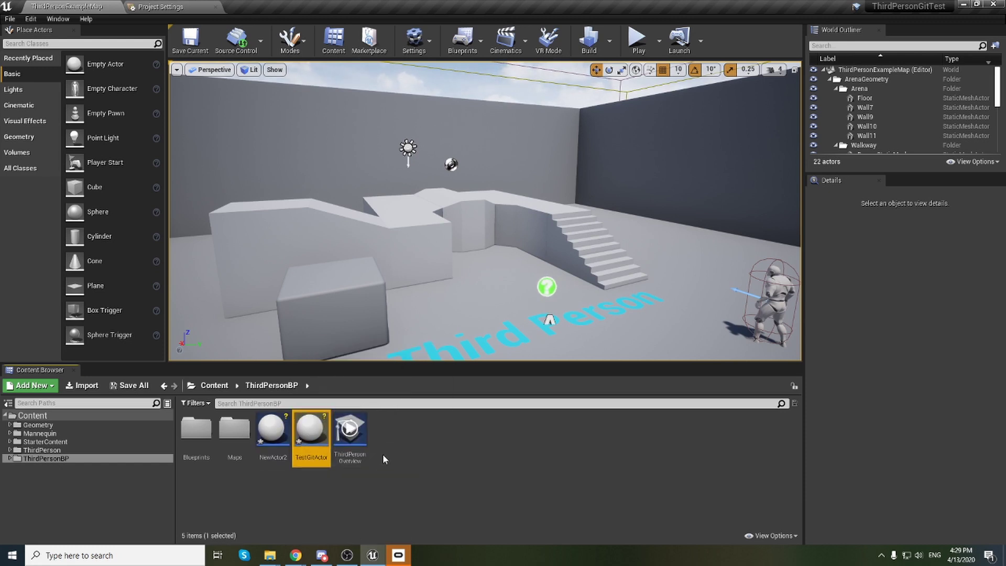
pyautogui.click(400, 426)
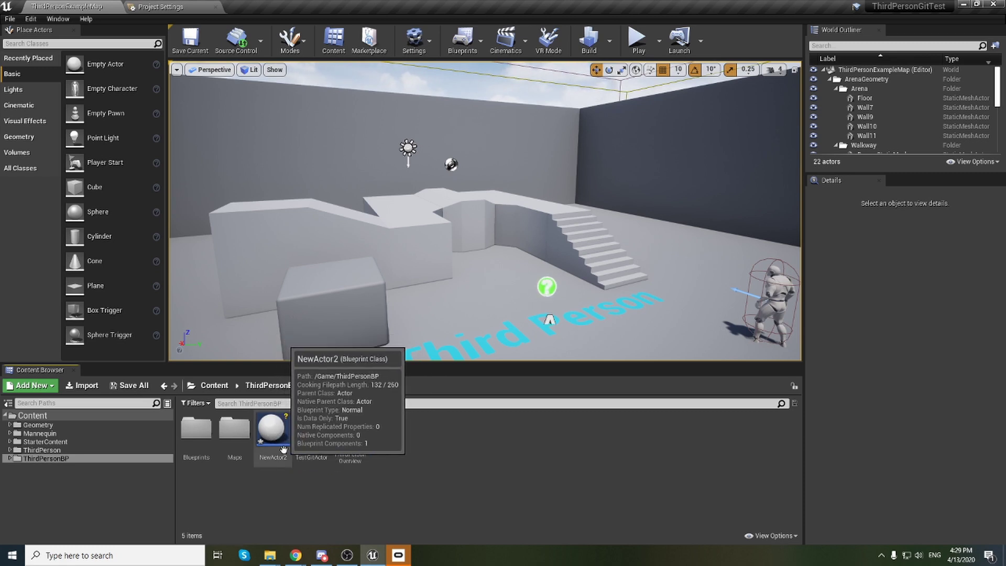
# - Rename NewActor2 to Actor2 with F2
pyautogui.click(271, 433)
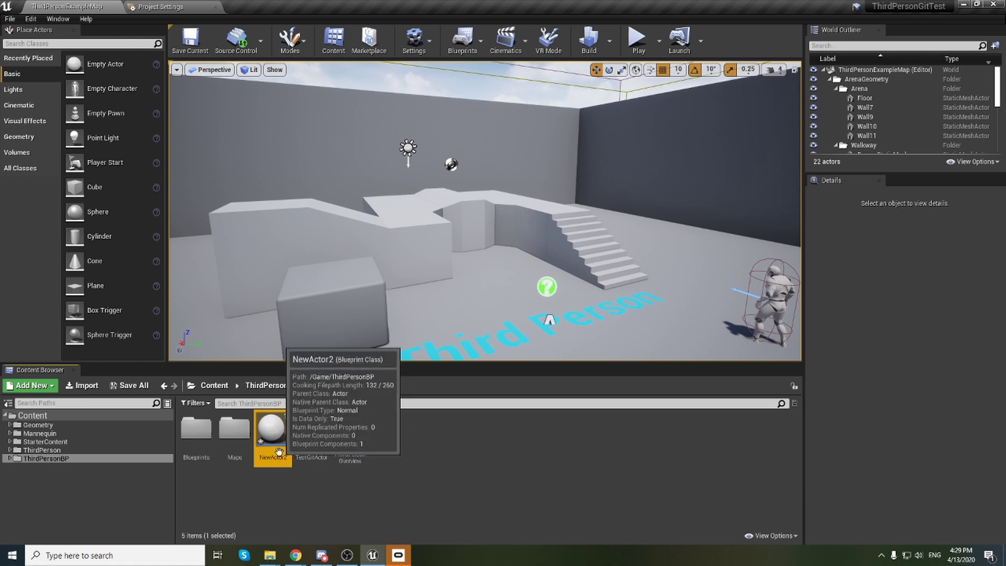
pyautogui.press('F2')
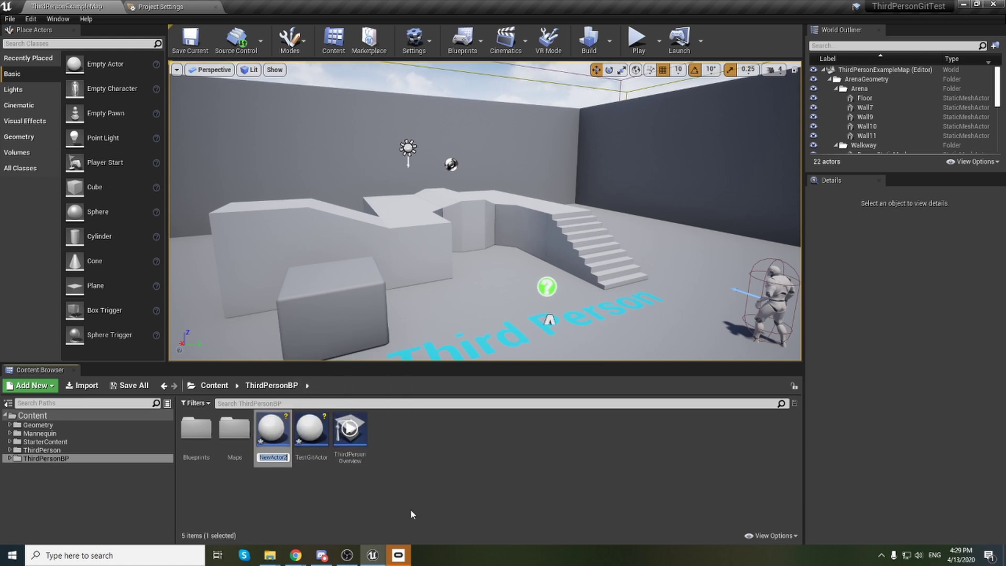
pyautogui.press('Left')
pyautogui.press('Right')
pyautogui.press('Right')
pyautogui.press('Right')
pyautogui.press('BackSpace')
pyautogui.press('BackSpace')
pyautogui.press('BackSpace')
pyautogui.press('Return')
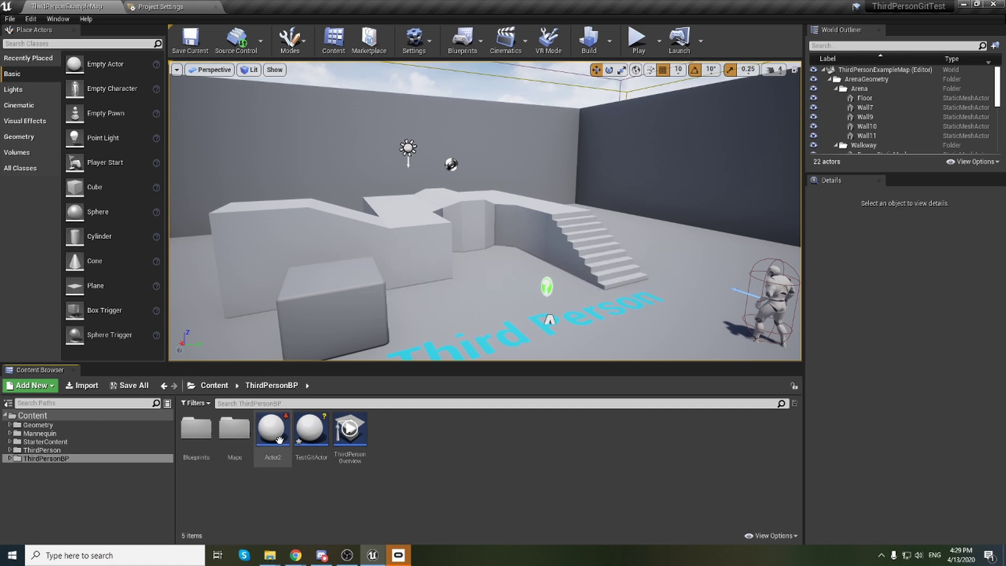
# - Inspect the Actor2 and ThirdPersonOverview assets in the ThirdPersonBP folder
pyautogui.click(288, 448)
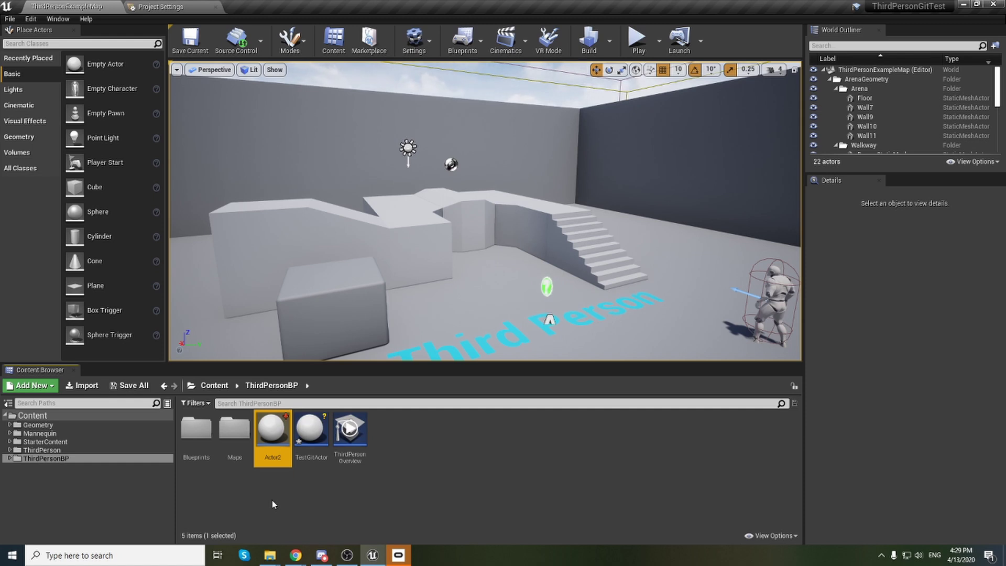
pyautogui.click(377, 430)
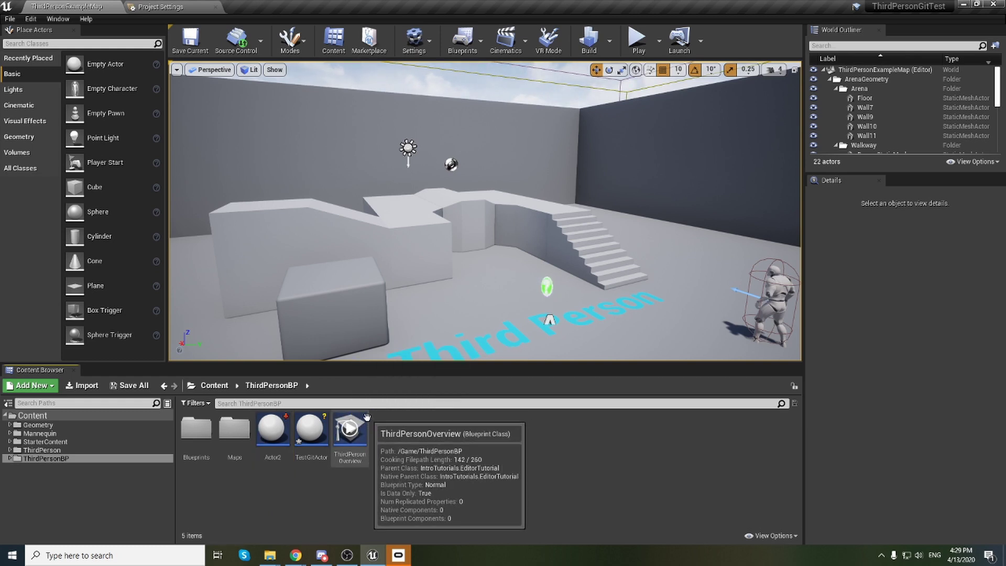
pyautogui.click(359, 446)
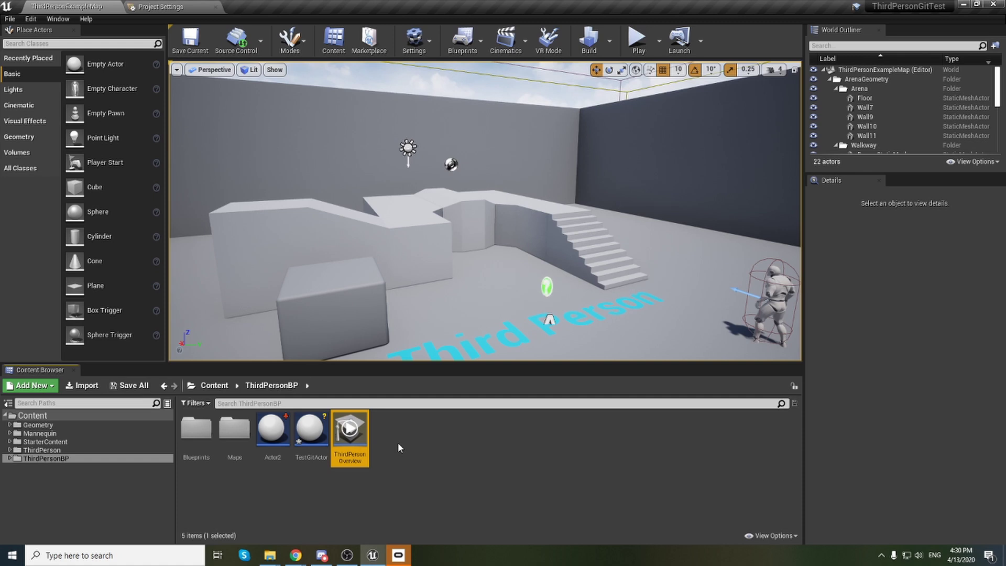
pyautogui.click(398, 445)
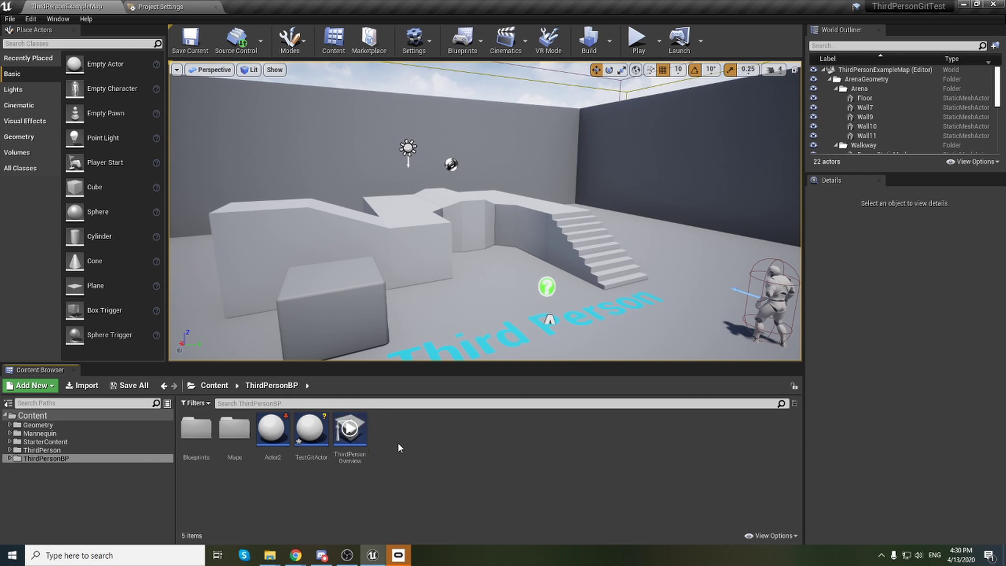
pyautogui.click(284, 427)
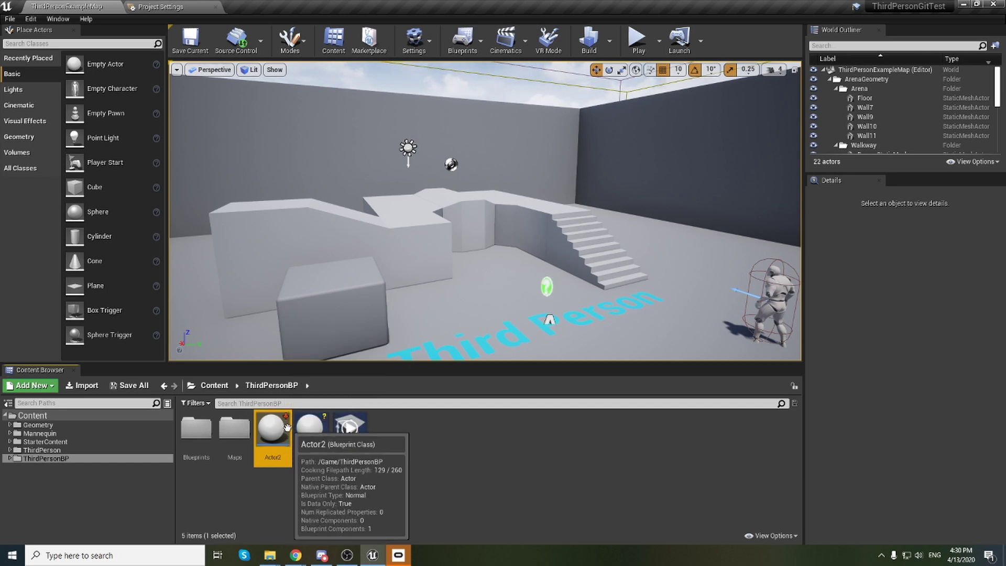
pyautogui.click(284, 486)
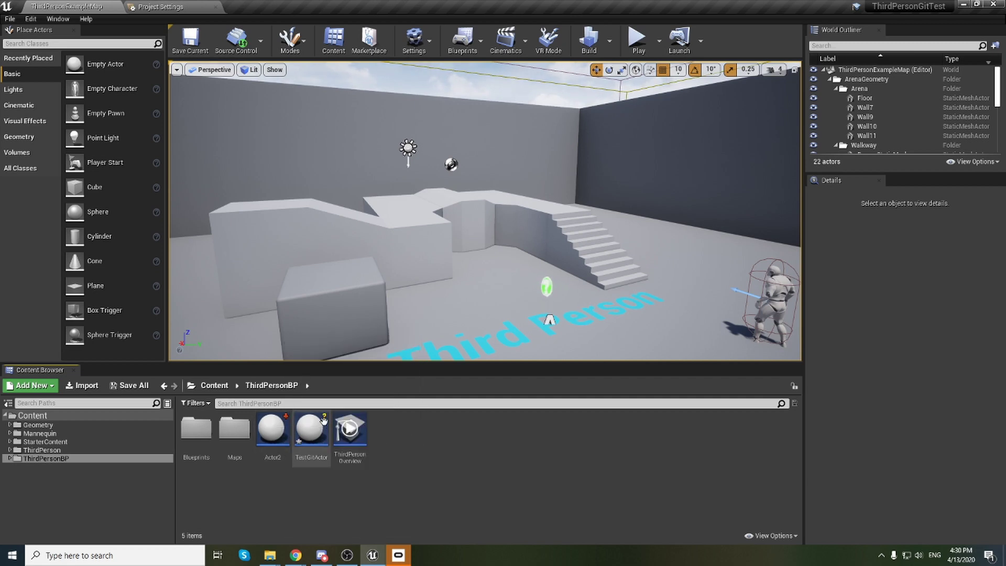
# - Submit Actor2 and the Floor asset to Git as 'Editor new setup from the Unreal Engine 4.25'
pyautogui.click(246, 50)
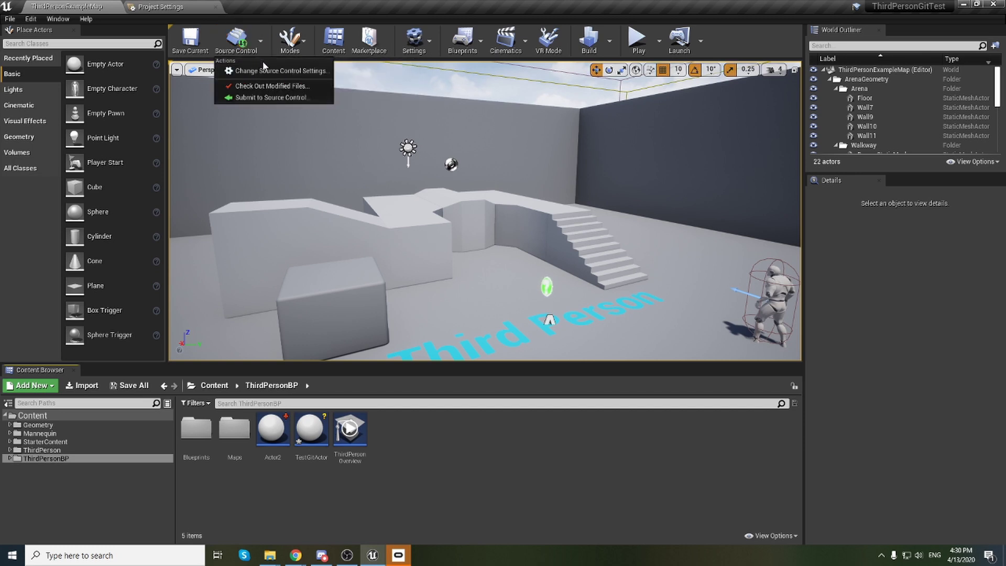
pyautogui.click(320, 97)
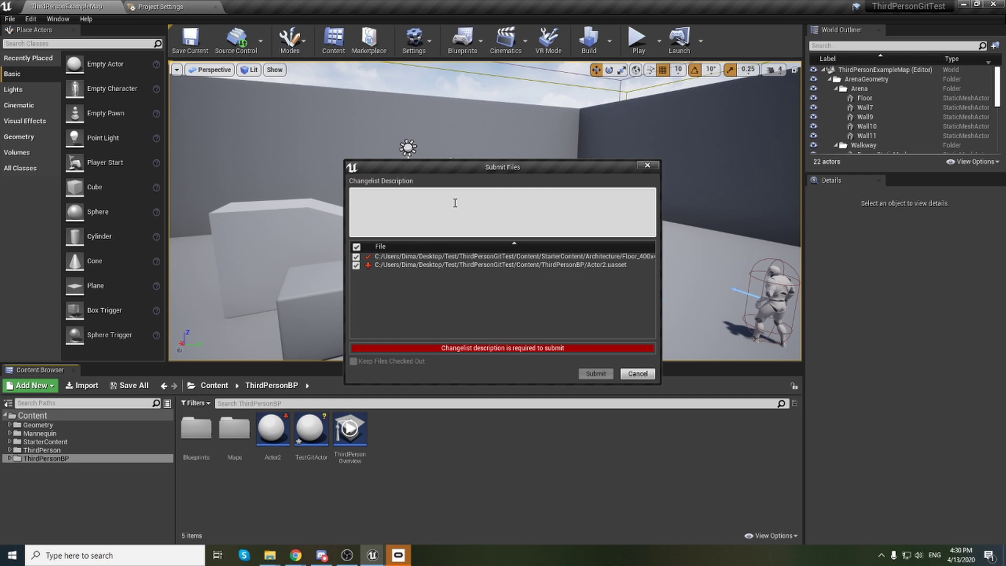
pyautogui.write('w')
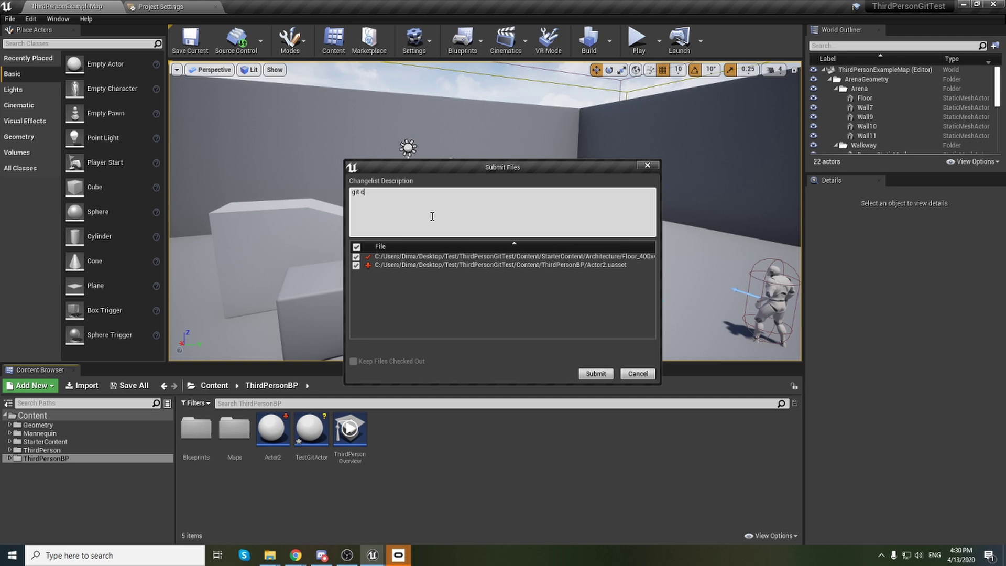
pyautogui.write('ommit -m "')
pyautogui.write('asfasds')
pyautogui.hotkey('ctrl', 'a')
pyautogui.press('BackSpace')
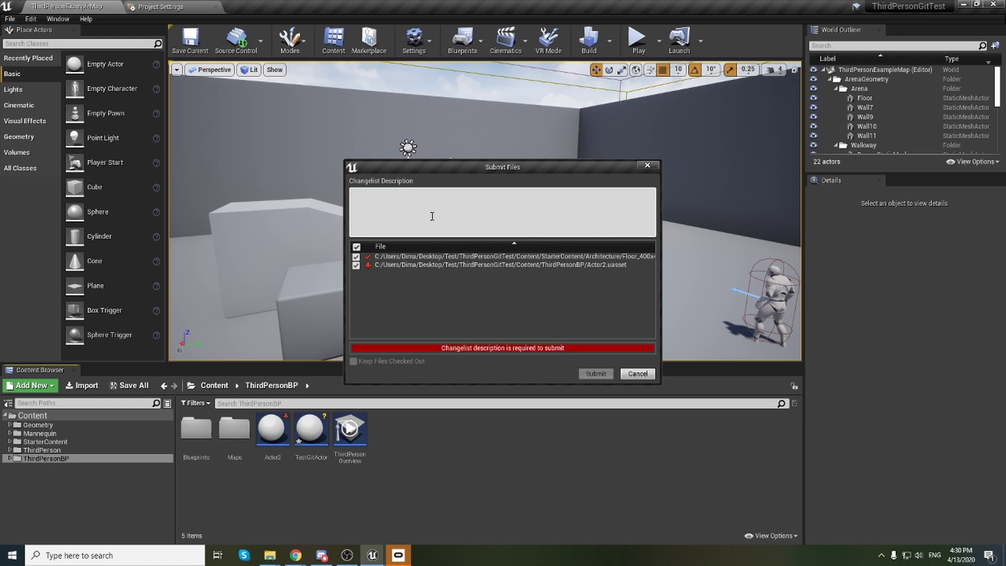
pyautogui.write('Editor')
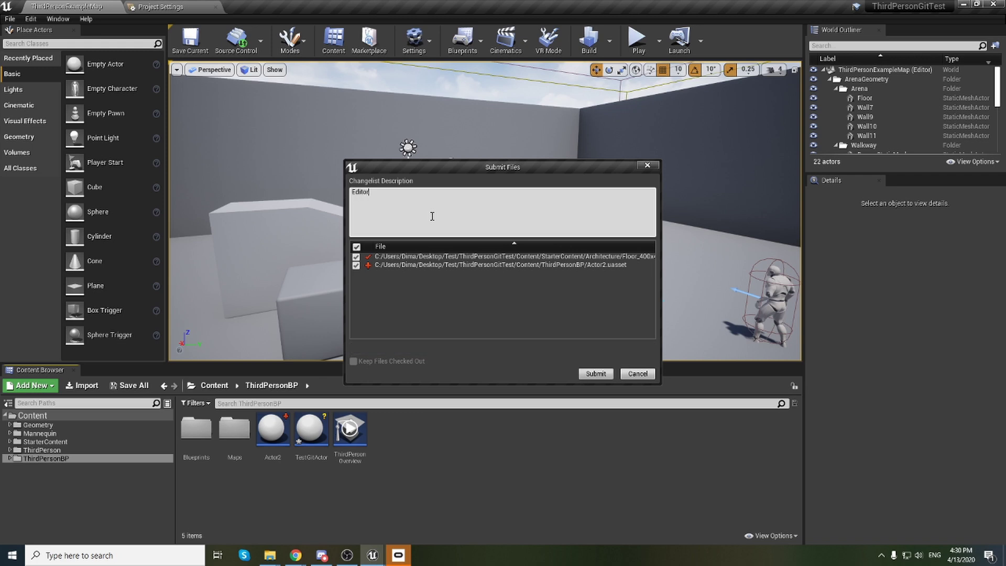
pyautogui.write(' new setup from the Unreal Engine 4.25')
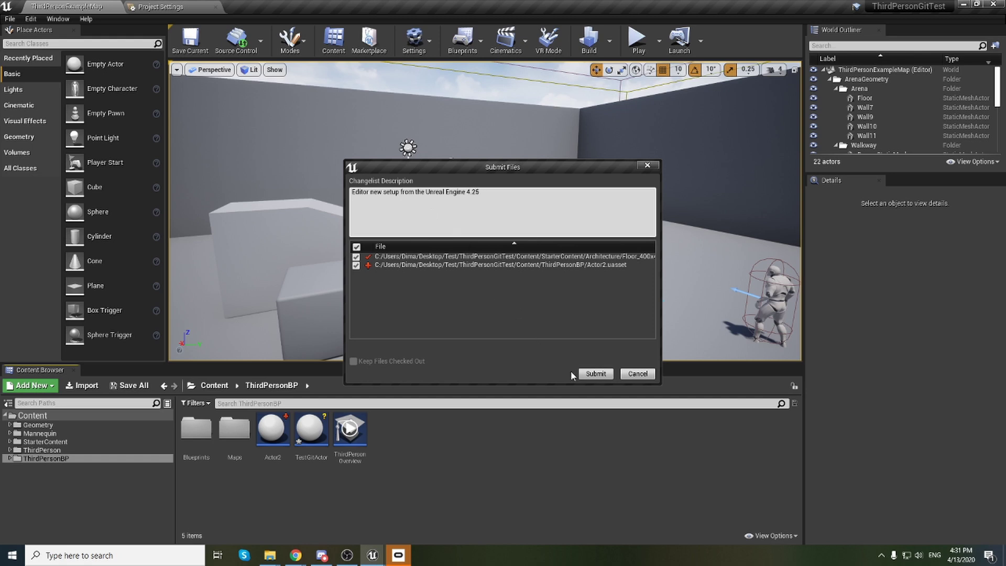
pyautogui.click(588, 374)
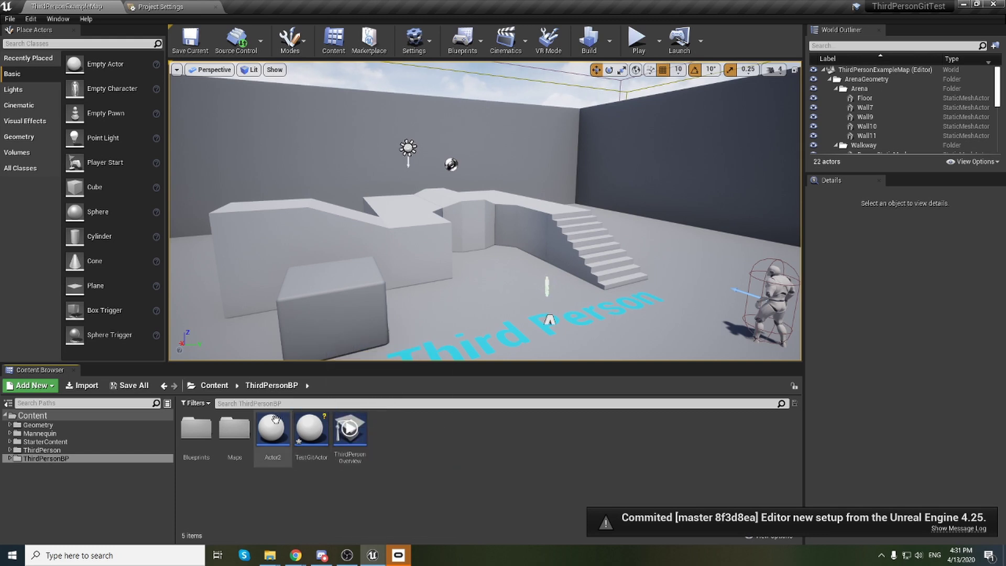
# - Open Submit to Source Control twice, cancel it, and select Actor2
pyautogui.click(236, 42)
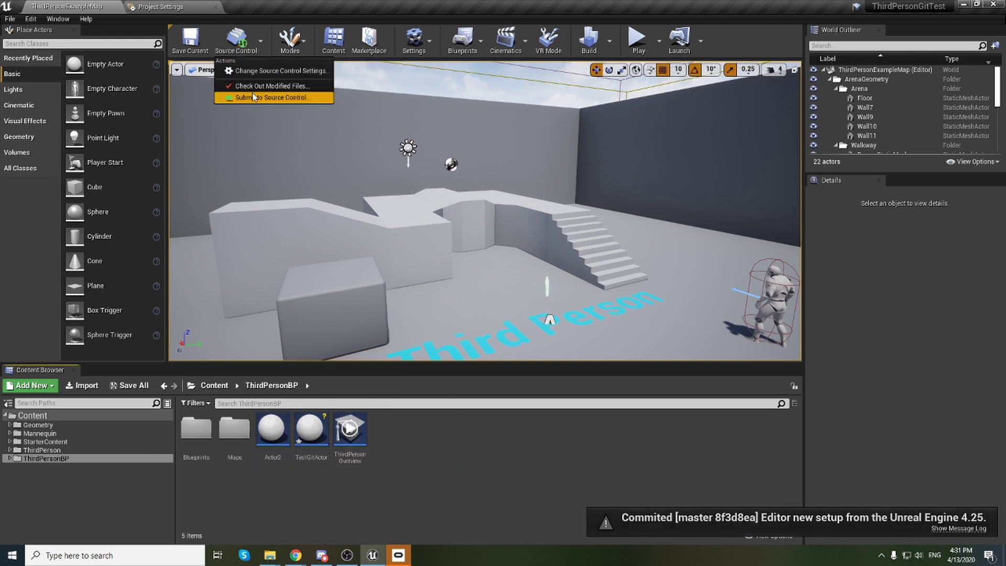
pyautogui.click(270, 96)
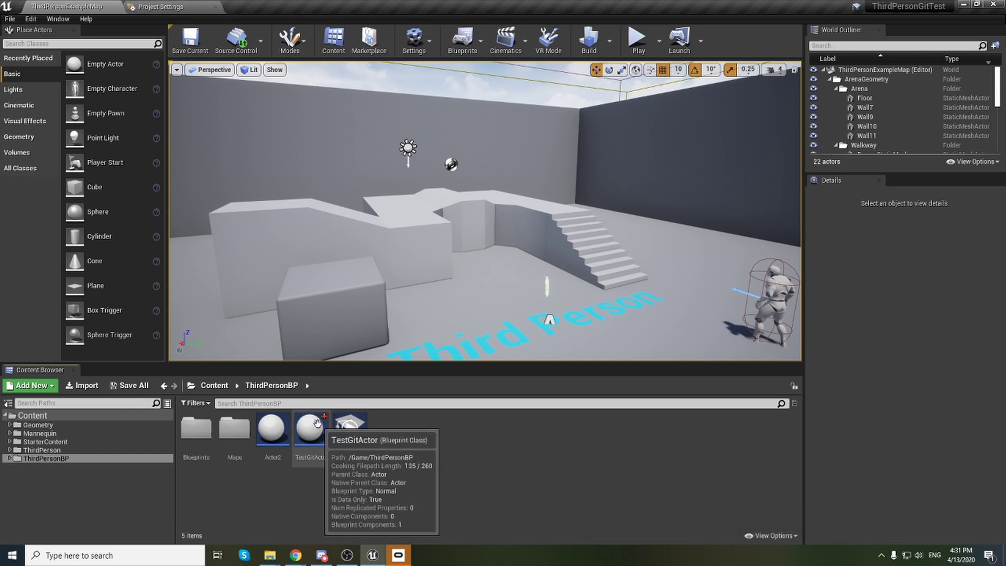
pyautogui.click(245, 50)
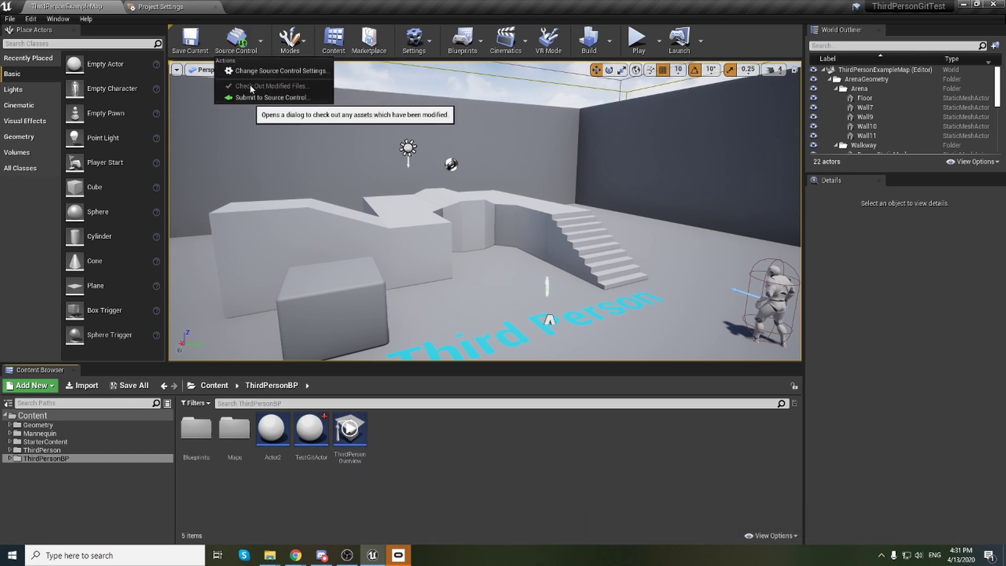
pyautogui.click(266, 97)
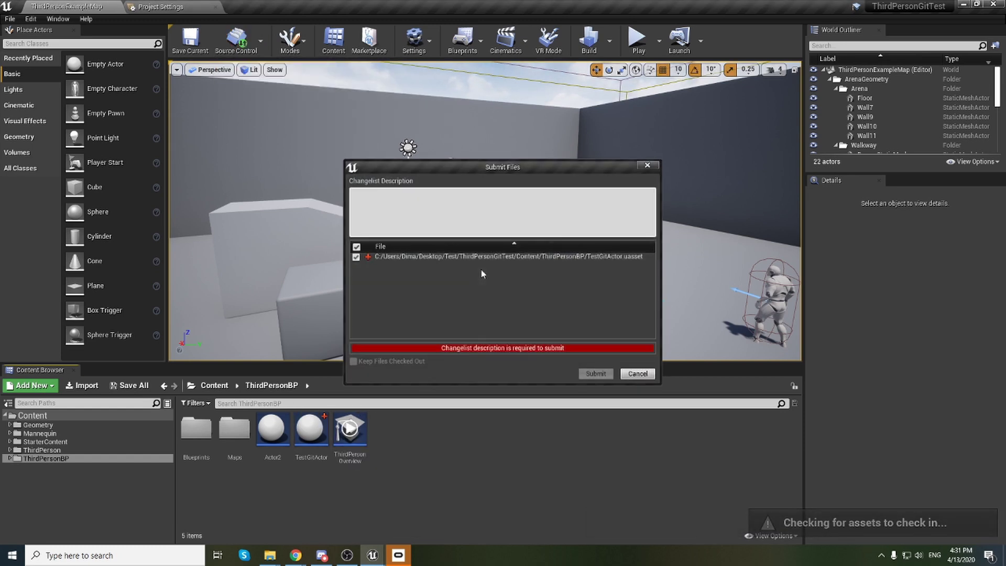
pyautogui.press('Escape')
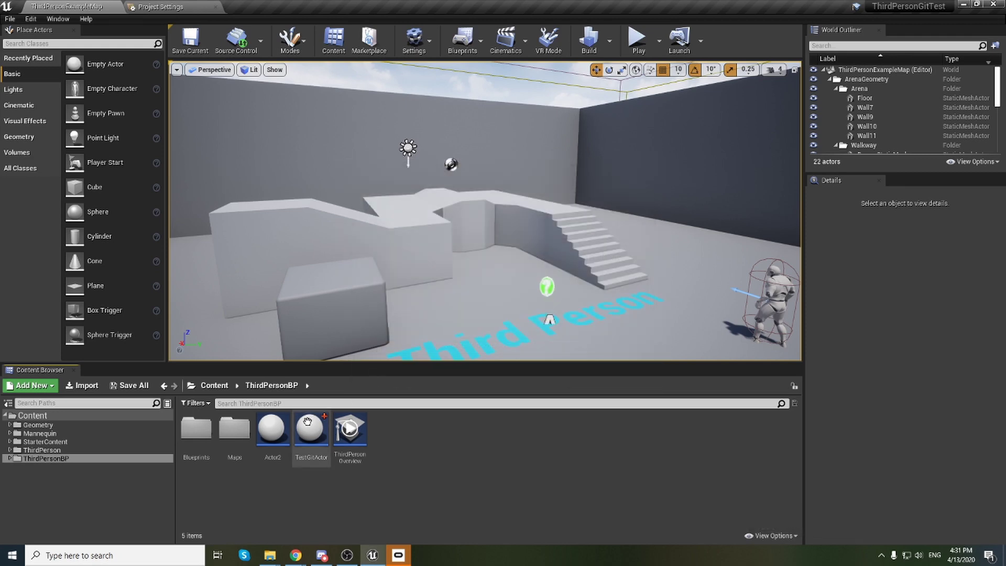
pyautogui.click(273, 430)
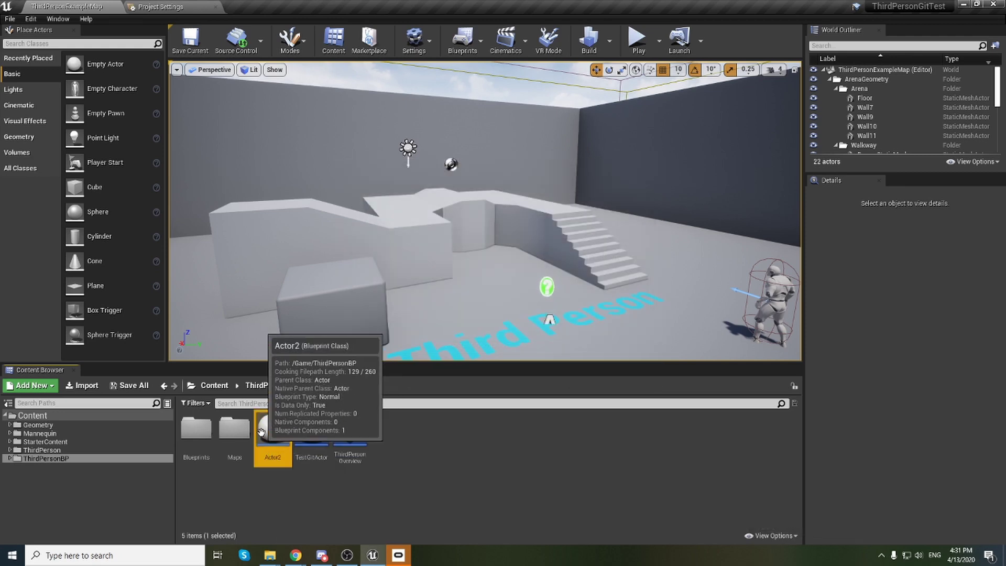
# - Create an Actor Blueprint class named TestNewActor3 in the ThirdPersonBP folder
pyautogui.rightClick(420, 426)
pyautogui.click(479, 152)
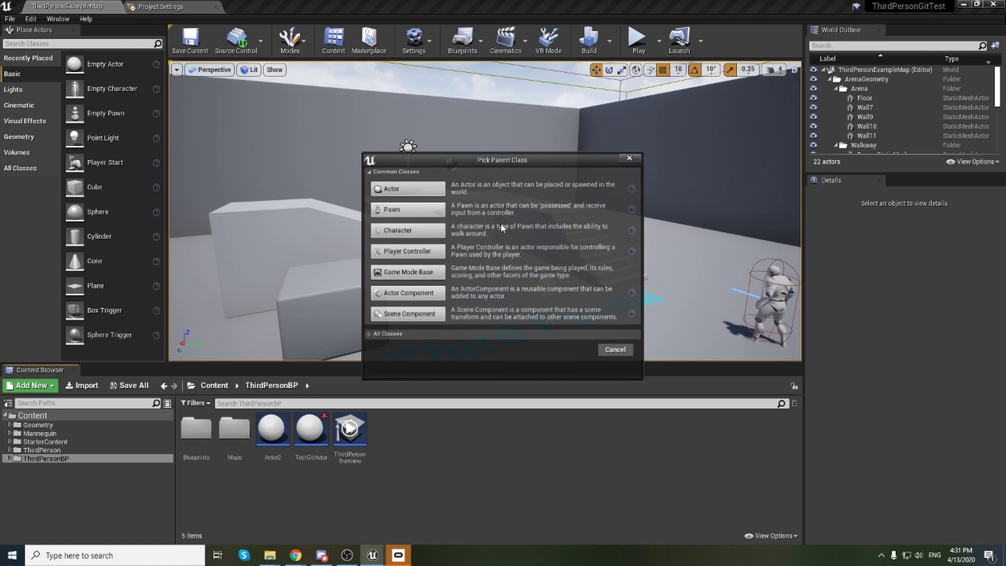
pyautogui.click(405, 187)
pyautogui.write('TestN')
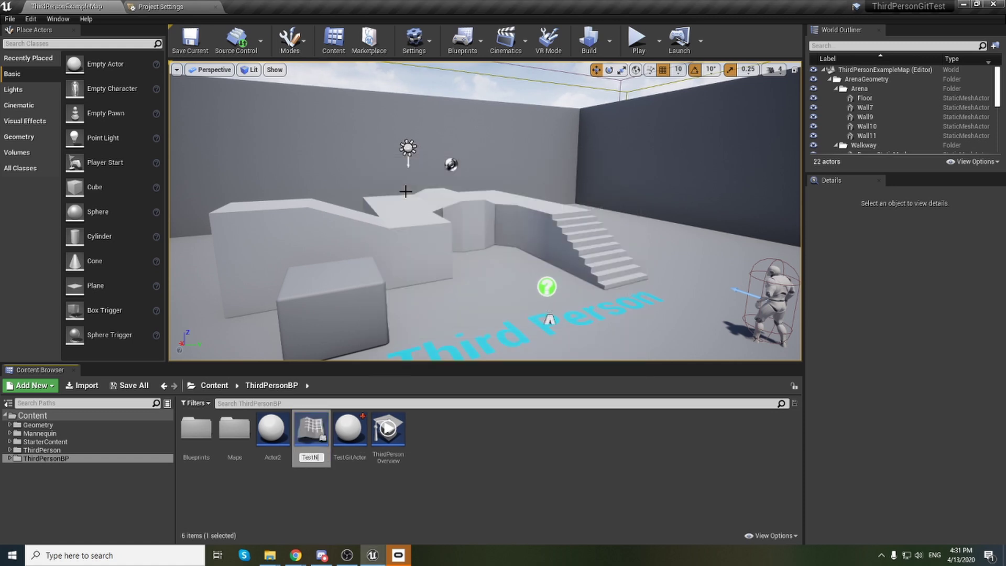
pyautogui.write('ewActor3')
pyautogui.press('Return')
pyautogui.click(446, 480)
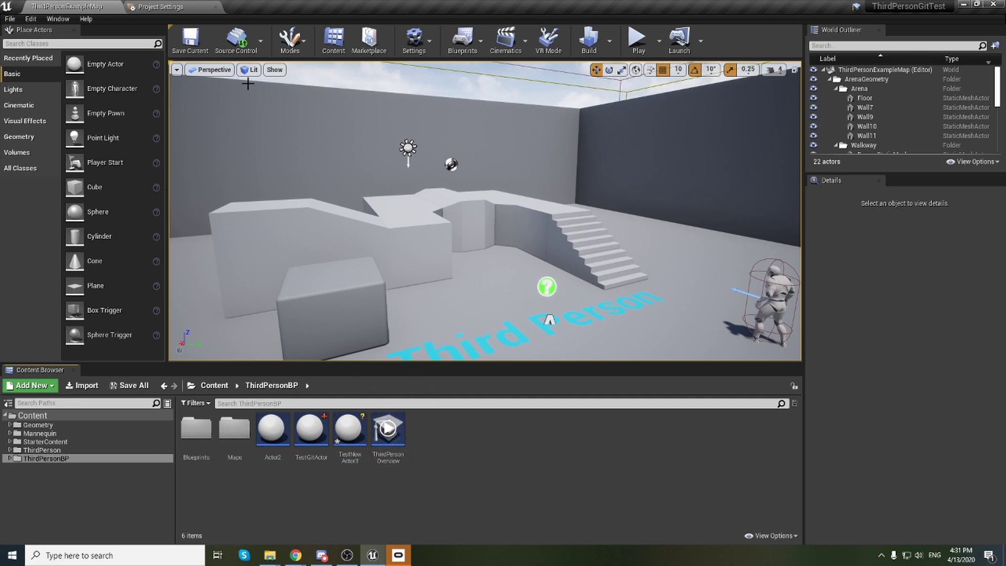
pyautogui.click(247, 47)
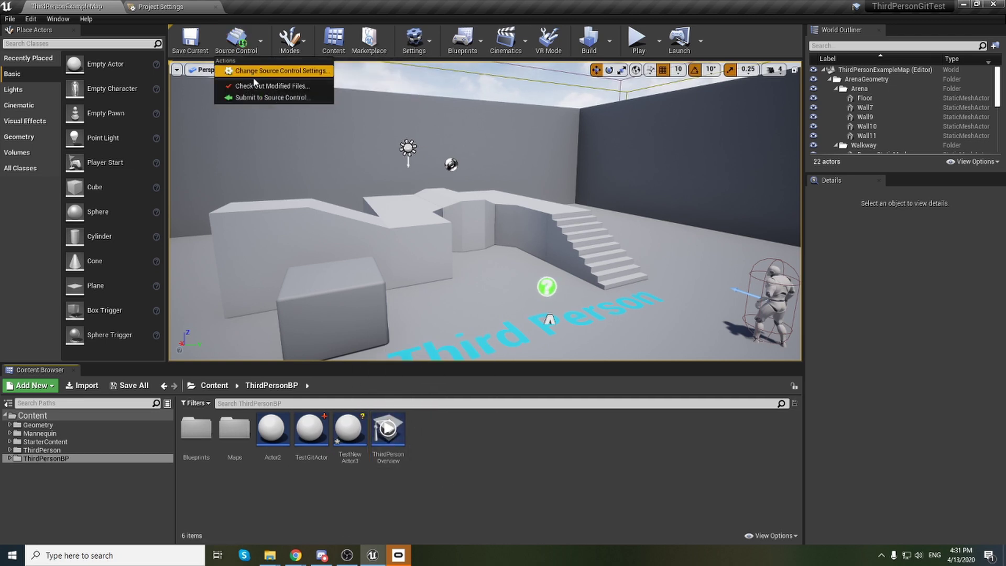
# - Check out modified files and submit TestGitActor and TestNewActor3 as 'Massage 2 forom the Unreal Etor'
pyautogui.click(312, 87)
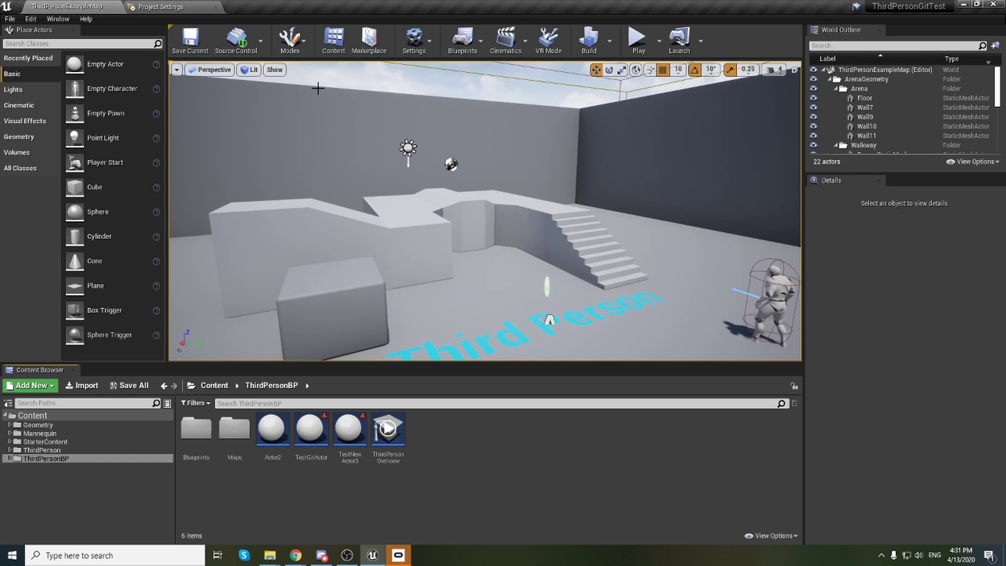
pyautogui.click(238, 42)
pyautogui.click(287, 99)
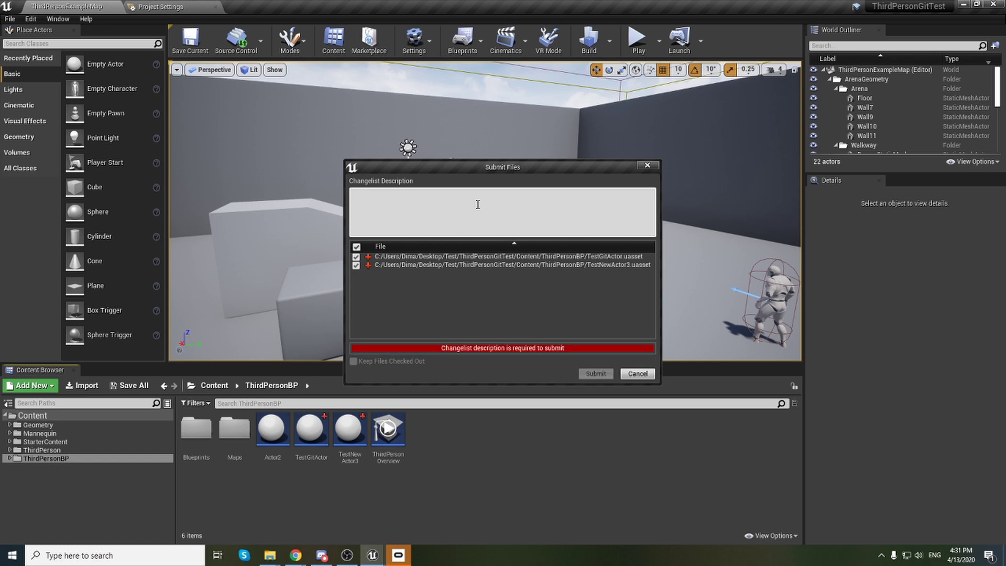
pyautogui.write('Massage')
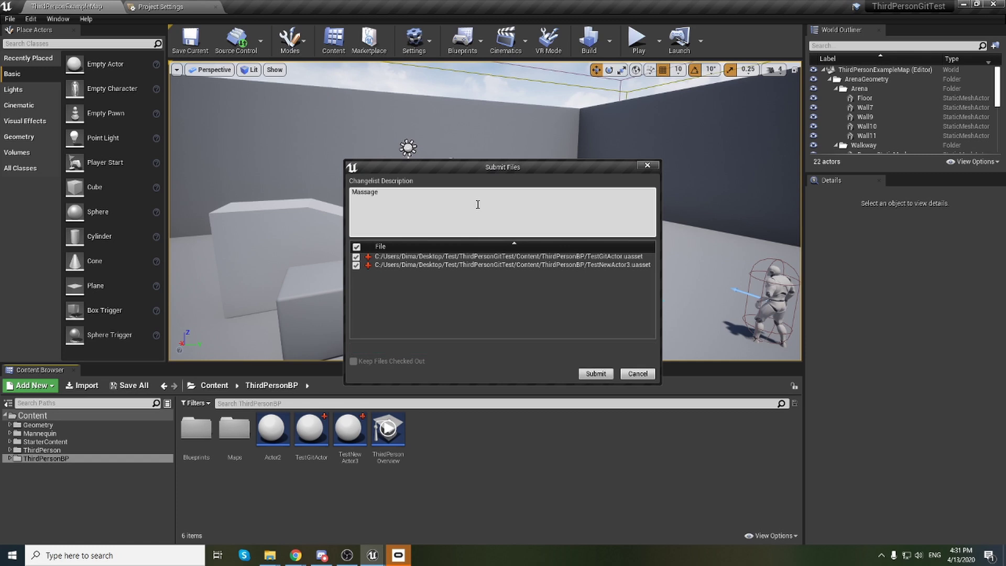
pyautogui.write(' 2 form')
pyautogui.click(588, 373)
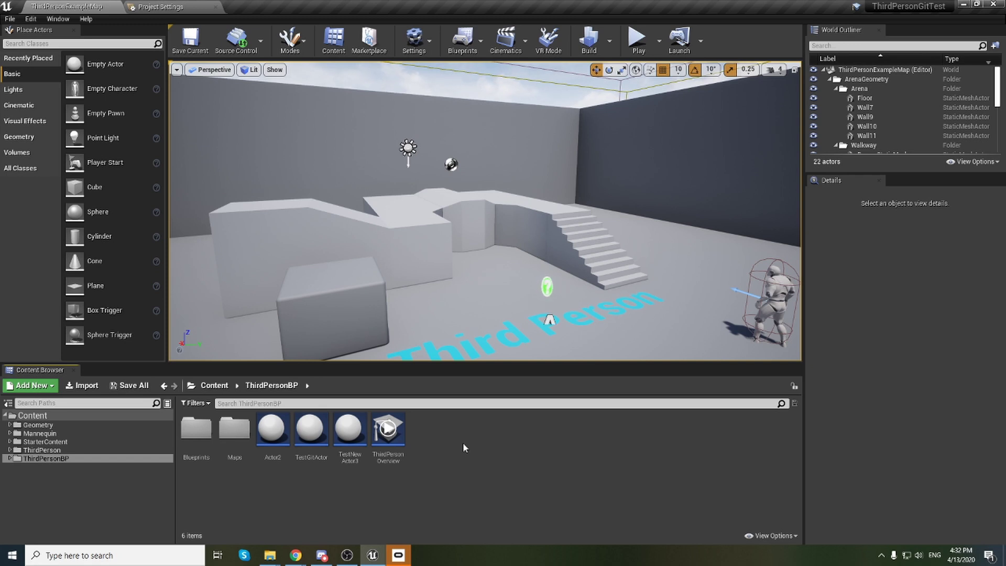
# - Open GitLab's TestProject repository in the maximized browser and enter the ThirdPersonGitTest folder
pyautogui.click(296, 555)
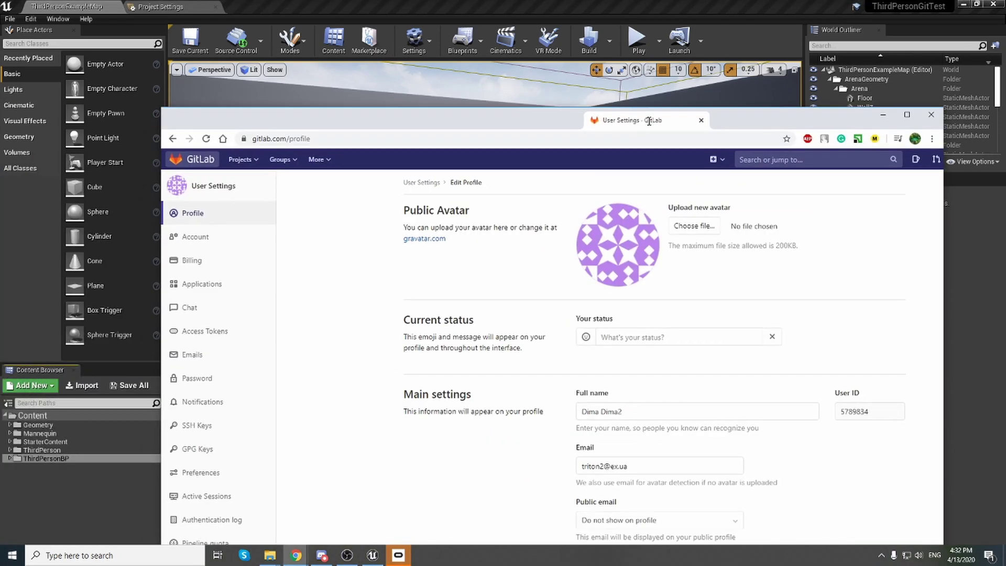
pyautogui.doubleClick(649, 122)
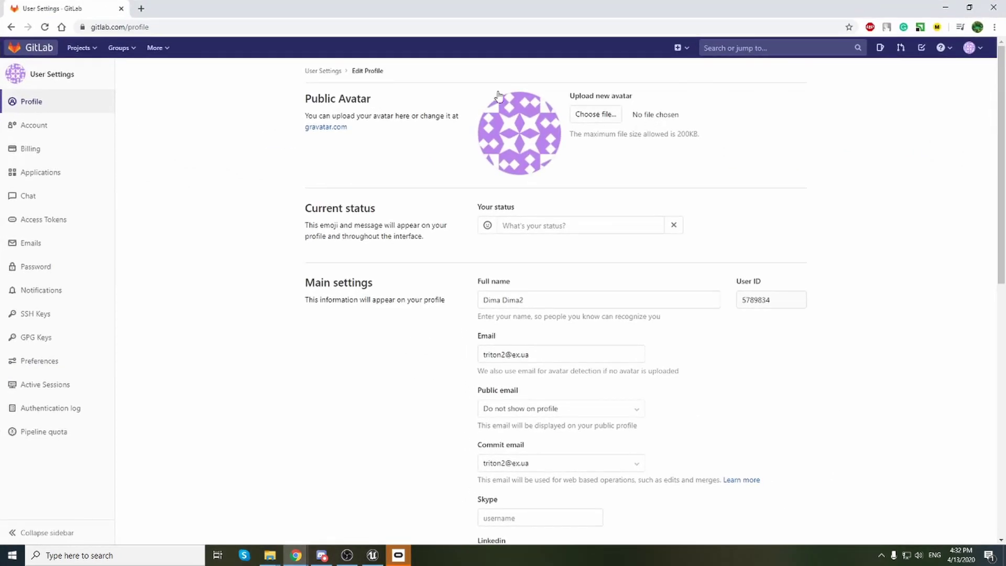
pyautogui.click(40, 49)
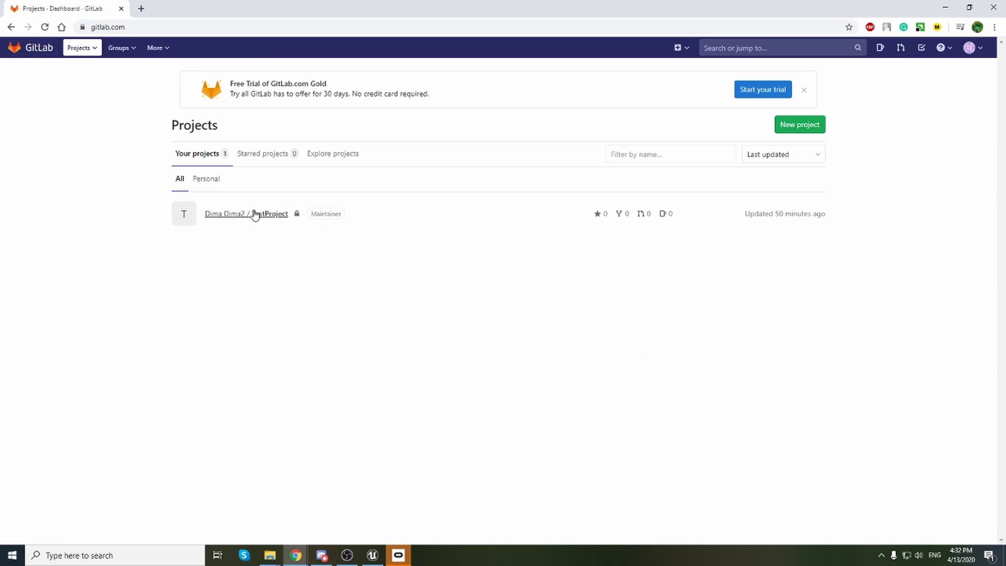
pyautogui.click(37, 49)
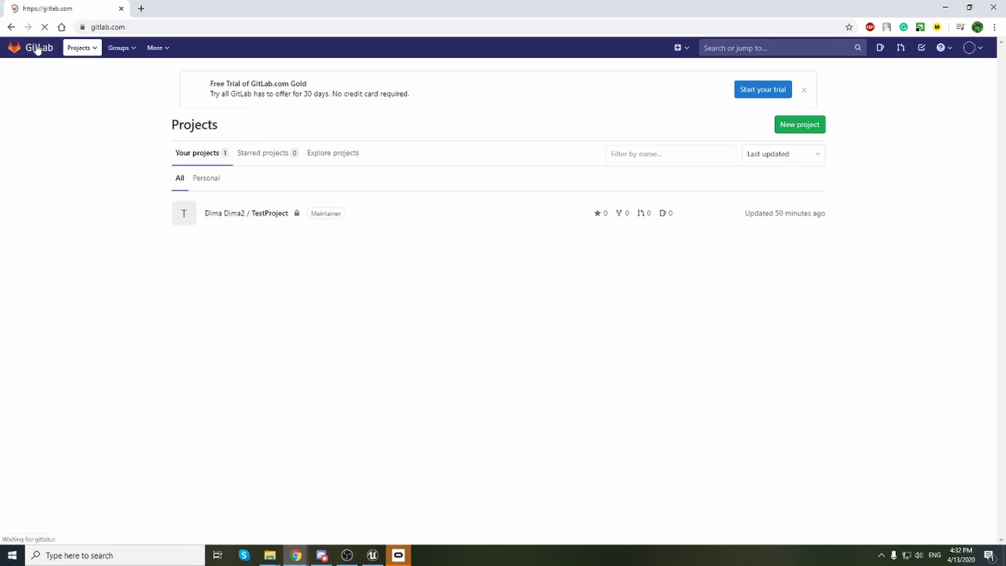
pyautogui.click(260, 215)
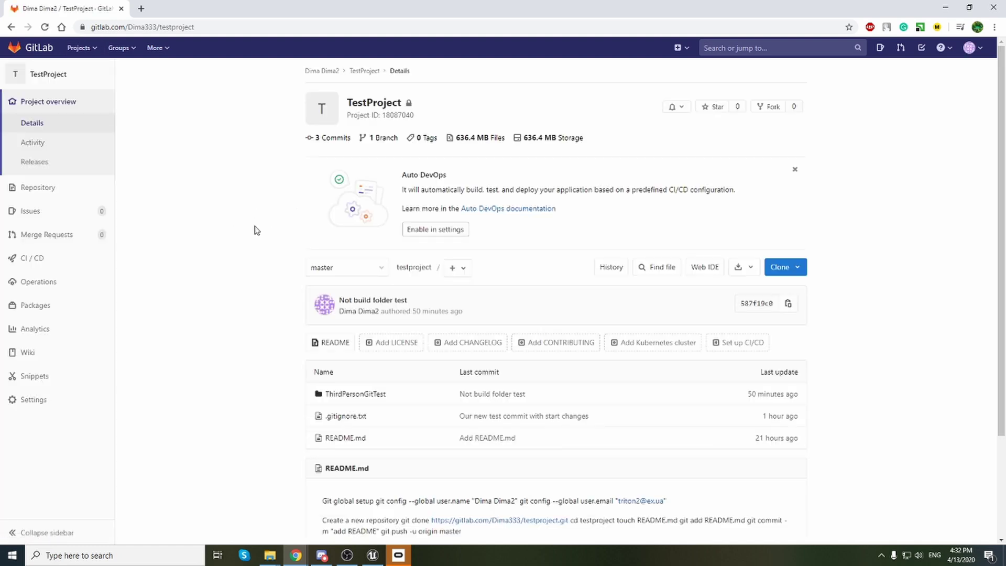
pyautogui.scroll(-1, 256, 231)
pyautogui.scroll(-1, 255, 229)
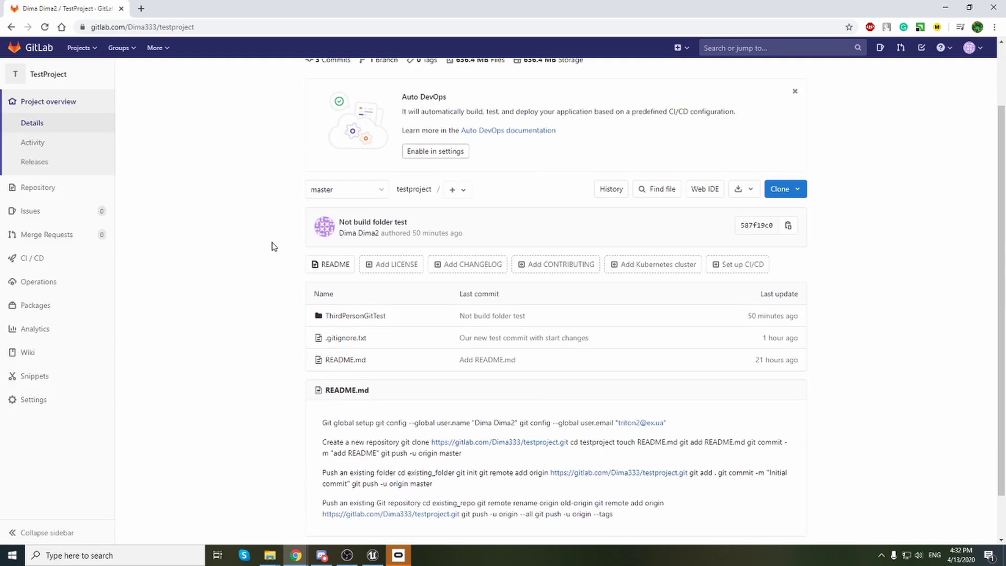
pyautogui.click(359, 317)
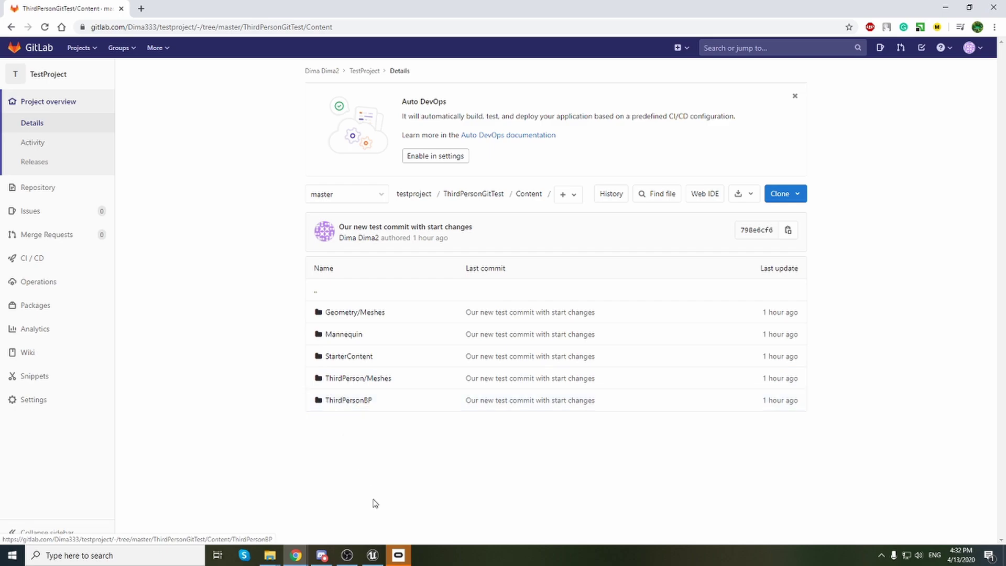
# - Browse the repository's Content/ThirdPersonBP folder, then return to the projects dashboard
pyautogui.click(373, 555)
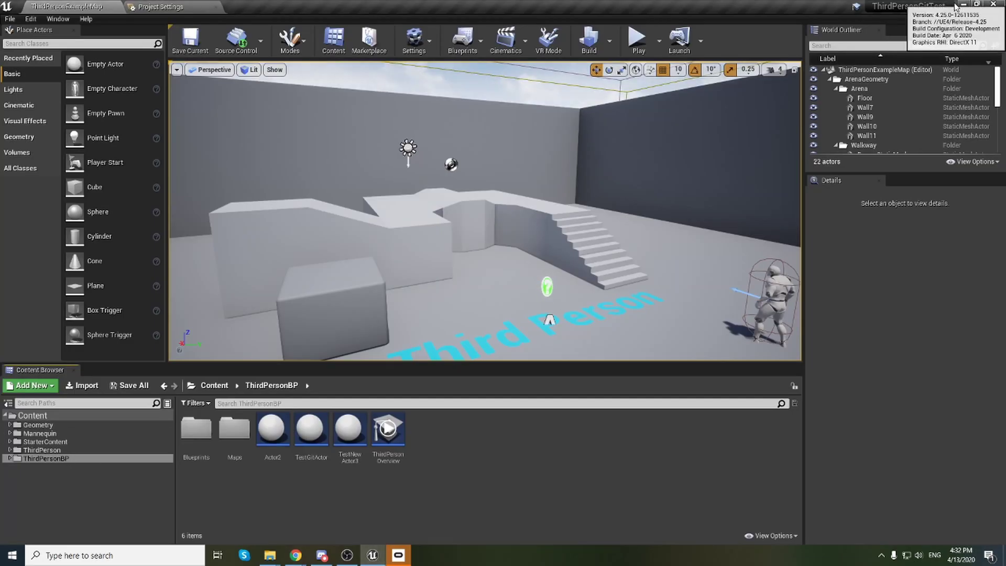
pyautogui.hotkey('alt', 'Tab')
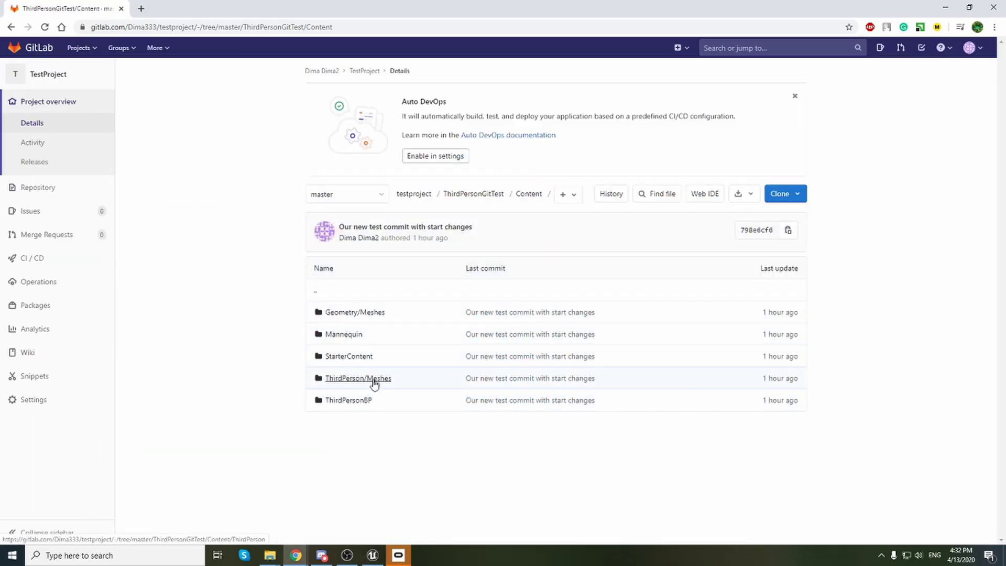
pyautogui.click(368, 402)
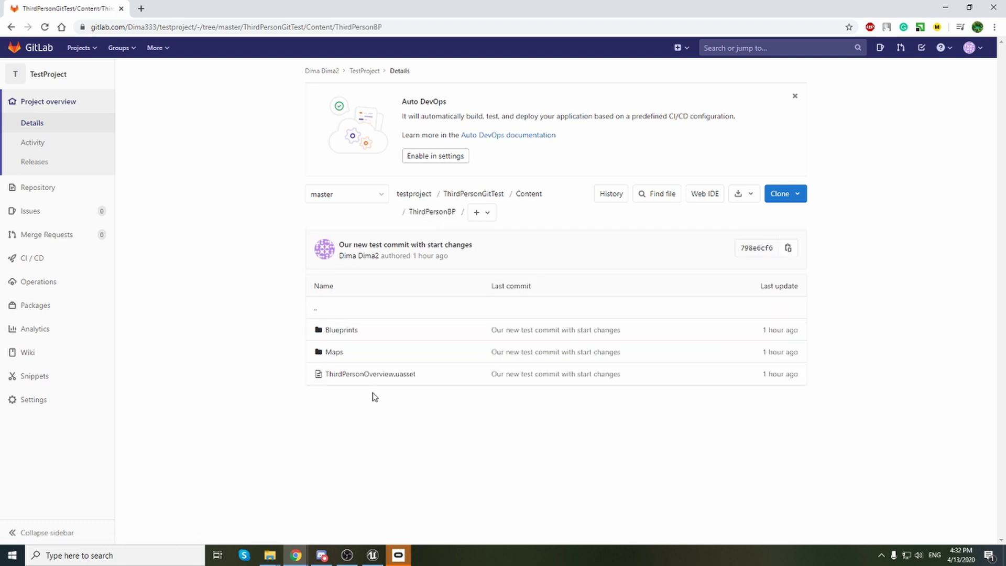
pyautogui.click(11, 26)
pyautogui.hotkey('alt', 'Tab')
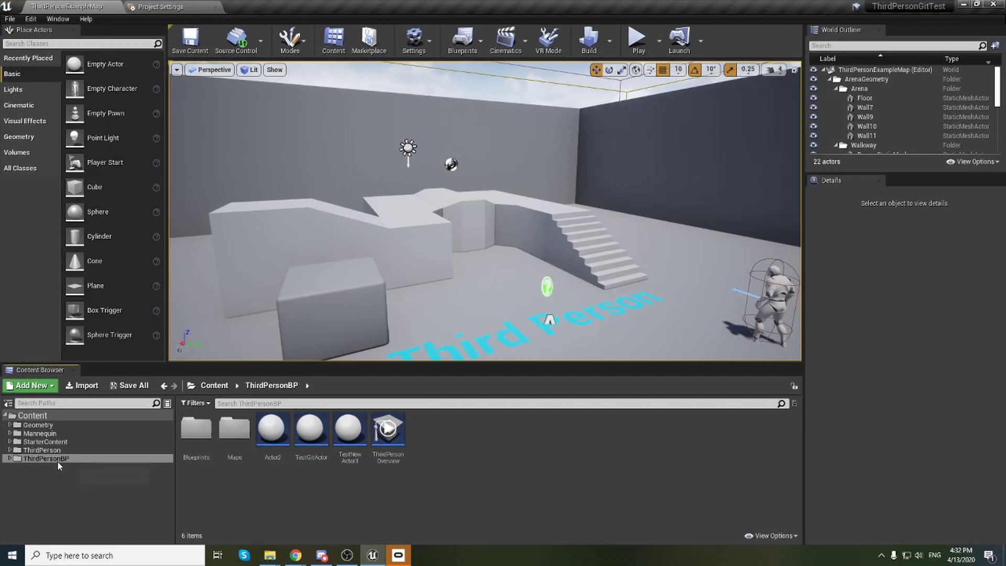
pyautogui.click(963, 4)
pyautogui.click(362, 403)
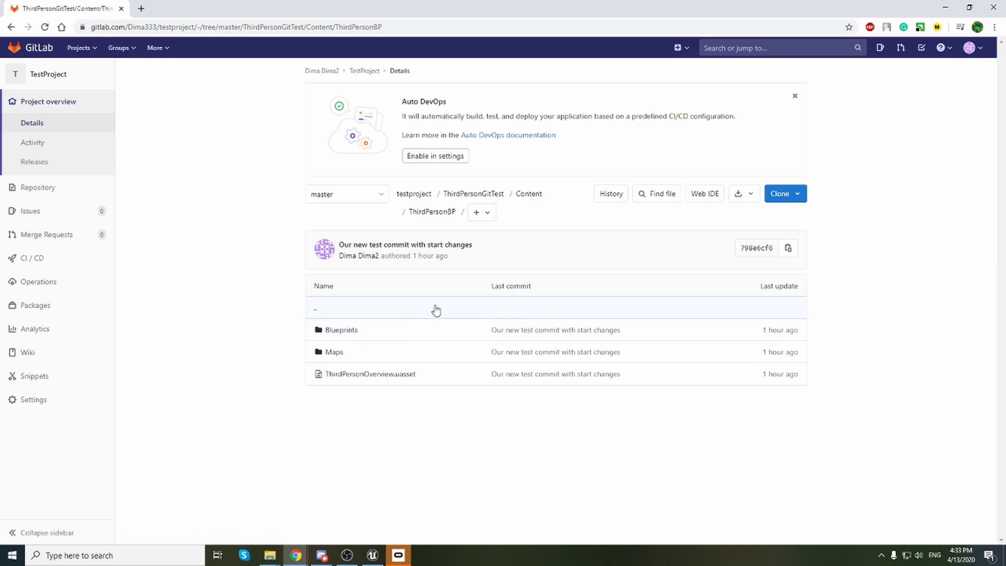
pyautogui.click(41, 50)
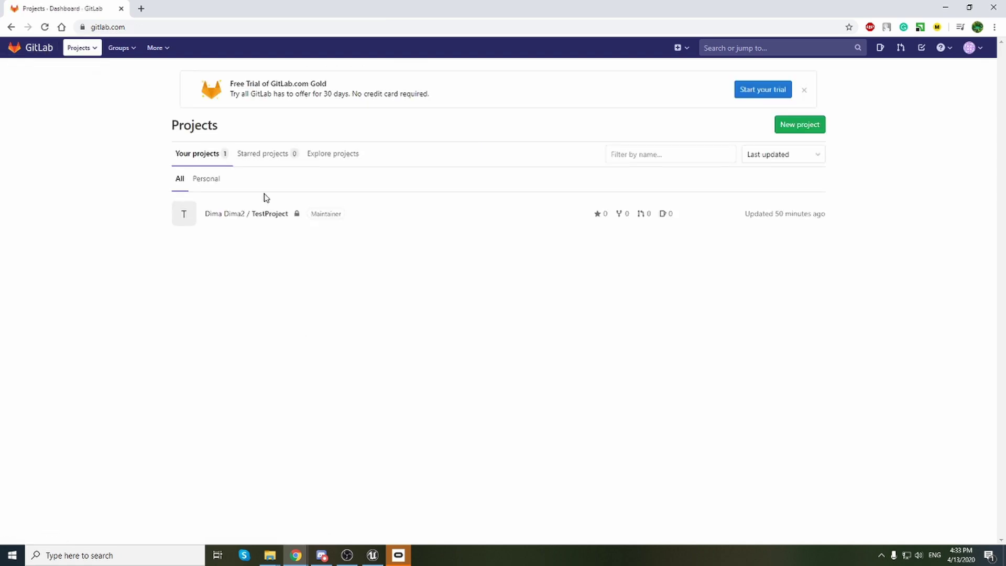
# - Review TestProject's main page, then open the local ThirdPersonGitTest folder's context menu for Git Bash
pyautogui.click(255, 214)
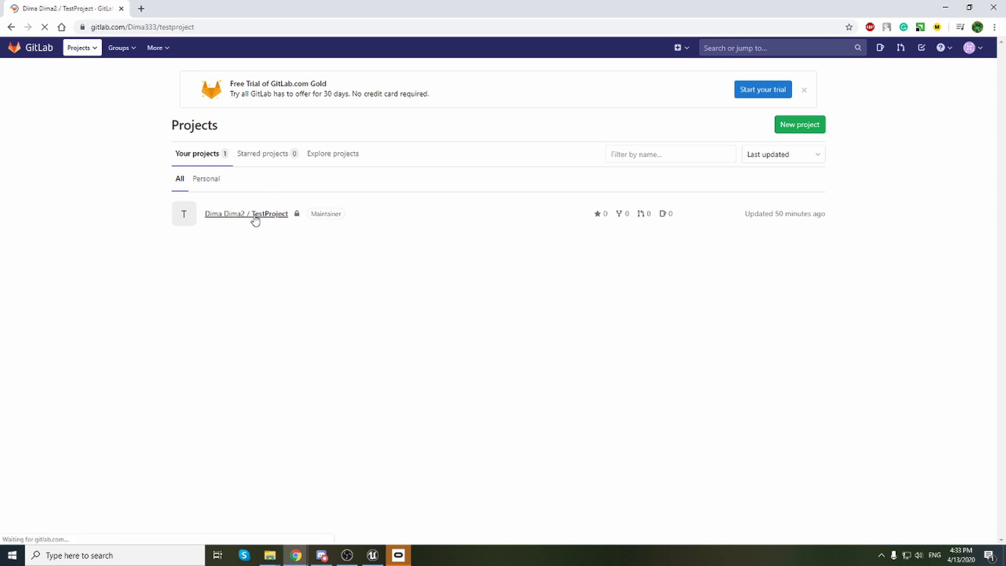
pyautogui.scroll(-2, 255, 220)
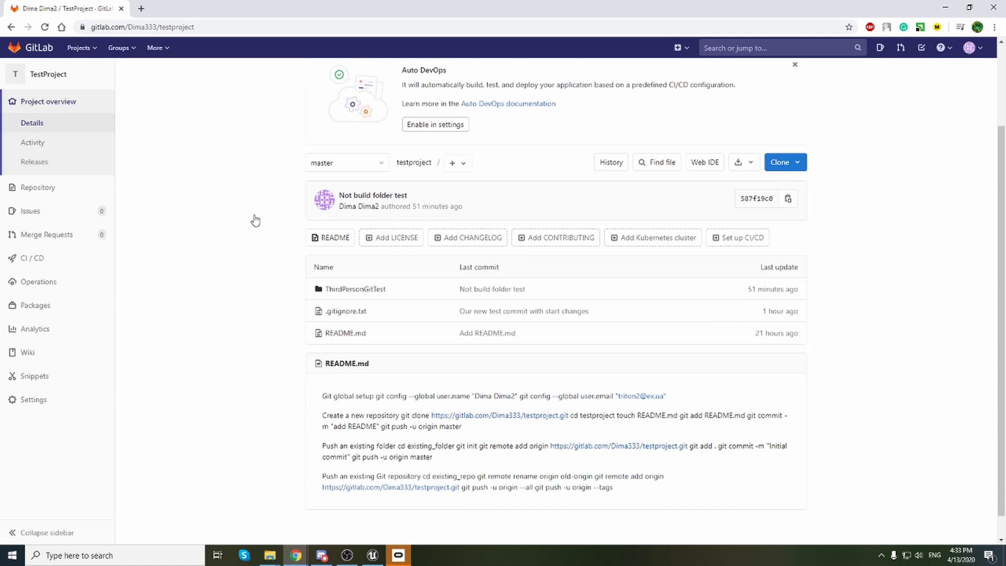
pyautogui.scroll(1, 254, 218)
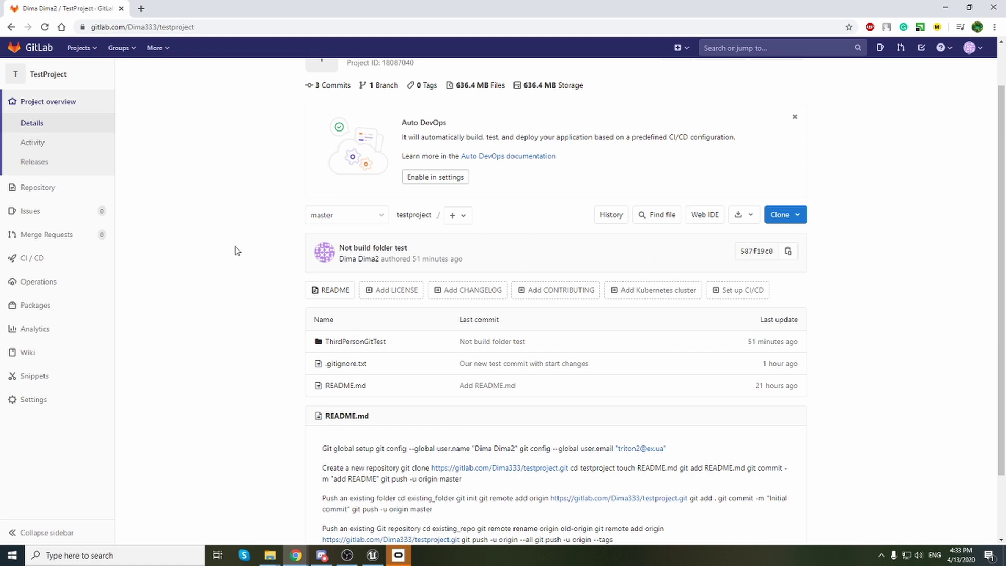
pyautogui.scroll(-2, 235, 251)
pyautogui.scroll(3, 233, 250)
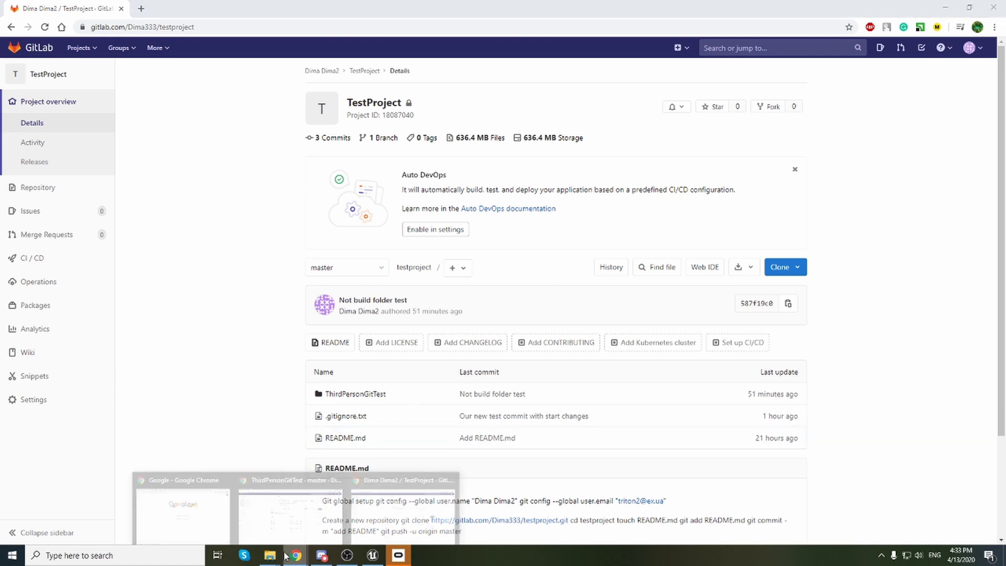
pyautogui.click(325, 393)
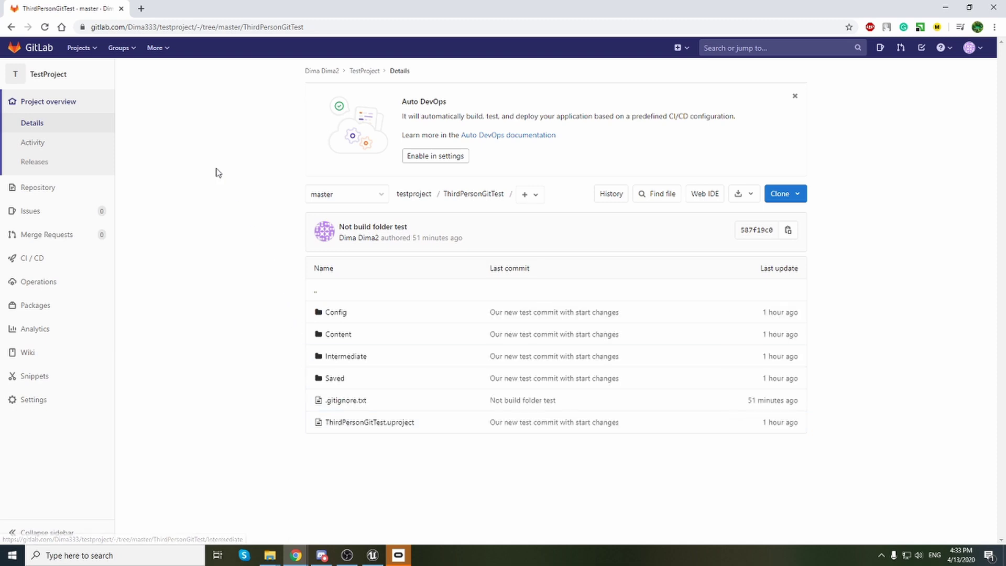
pyautogui.hotkey('alt', 'Left')
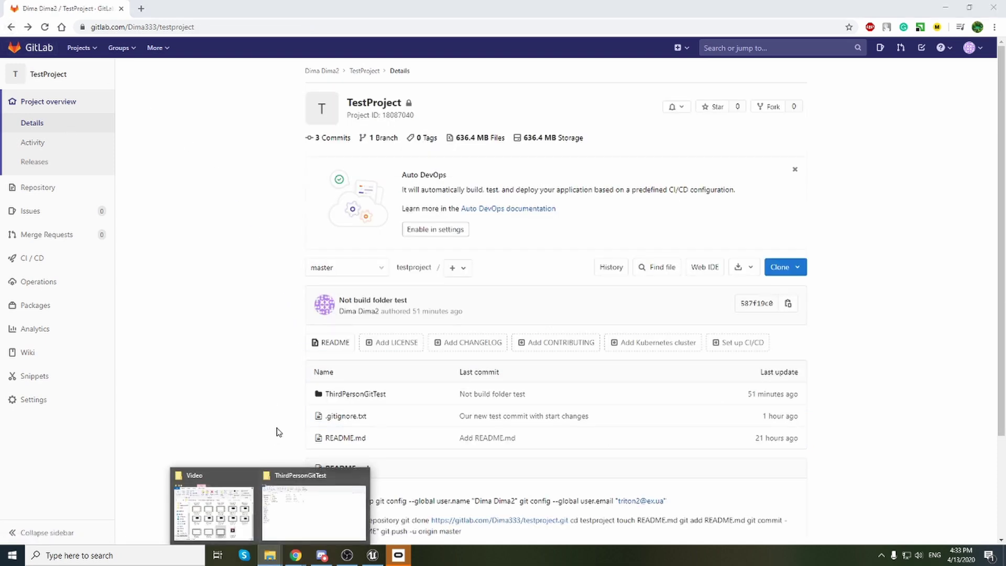
pyautogui.moveTo(270, 552)
pyautogui.click(322, 492)
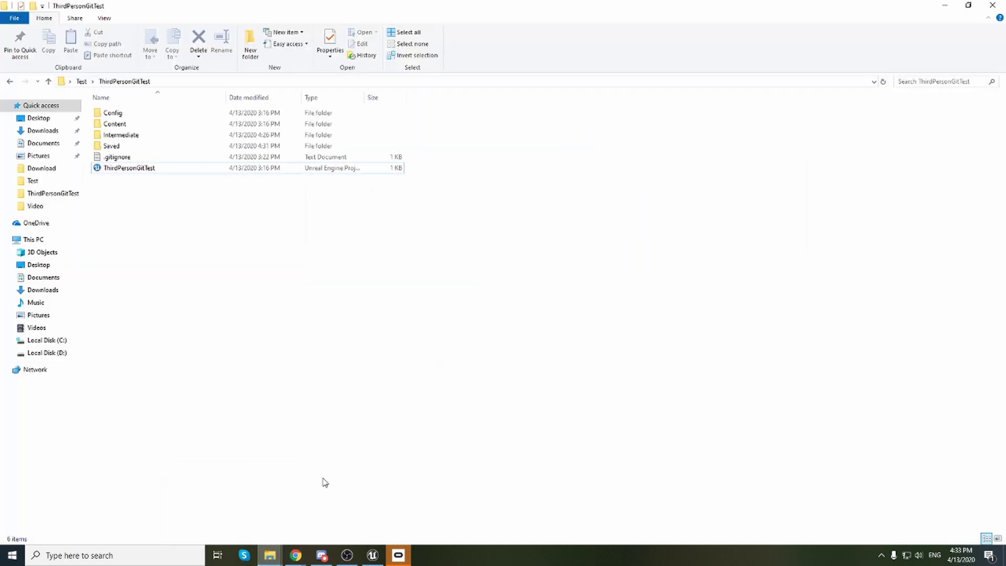
pyautogui.rightClick(314, 237)
# - Move the Git Bash terminal window toward the screen centre, then close it
pyautogui.click(349, 354)
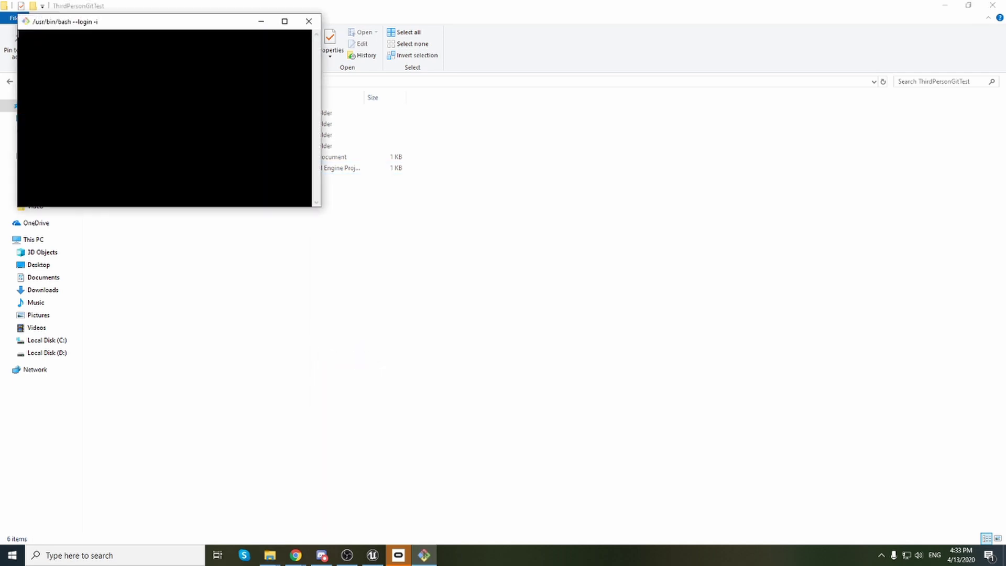
pyautogui.moveTo(162, 25); pyautogui.dragTo(445, 214)
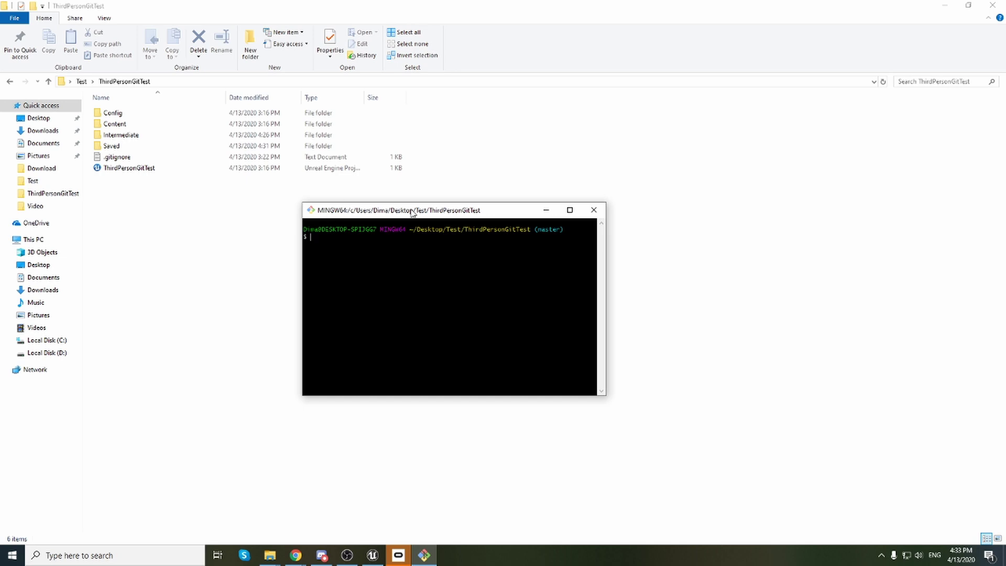
pyautogui.moveTo(421, 212); pyautogui.dragTo(345, 205)
pyautogui.click(515, 205)
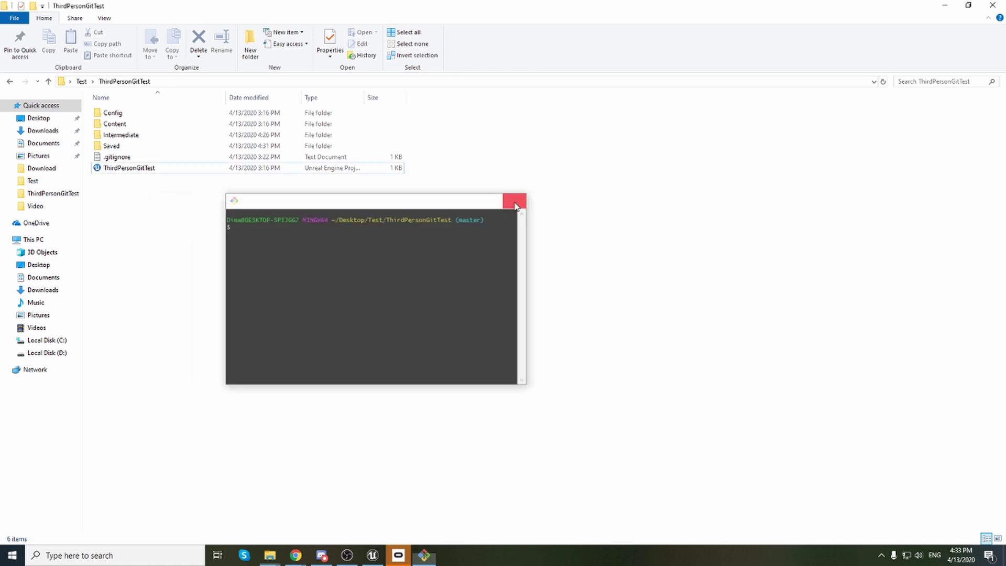
# - Reload the GitLab TestProject page and check that it still lists 3 commits
pyautogui.moveTo(296, 555)
pyautogui.click(405, 503)
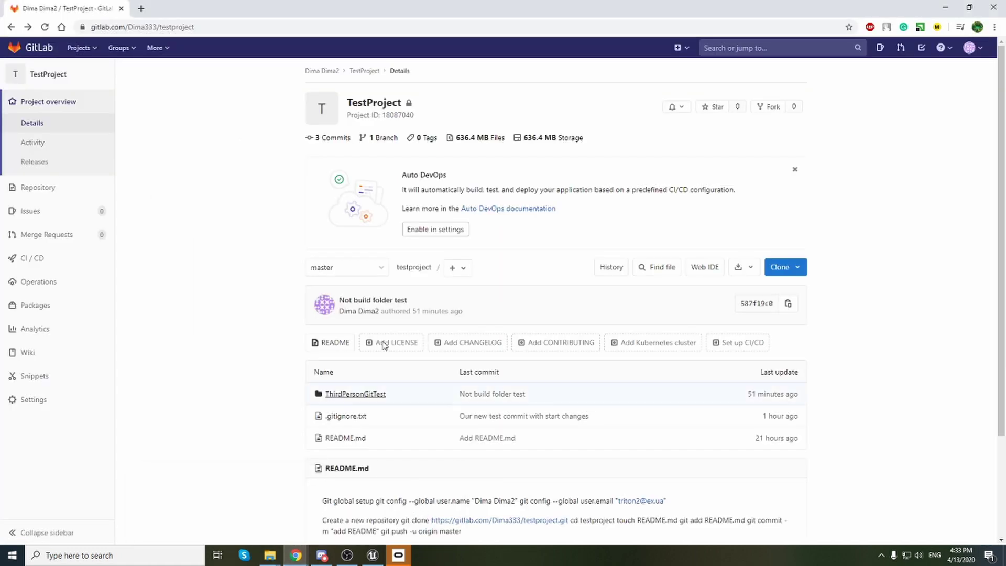
pyautogui.click(44, 26)
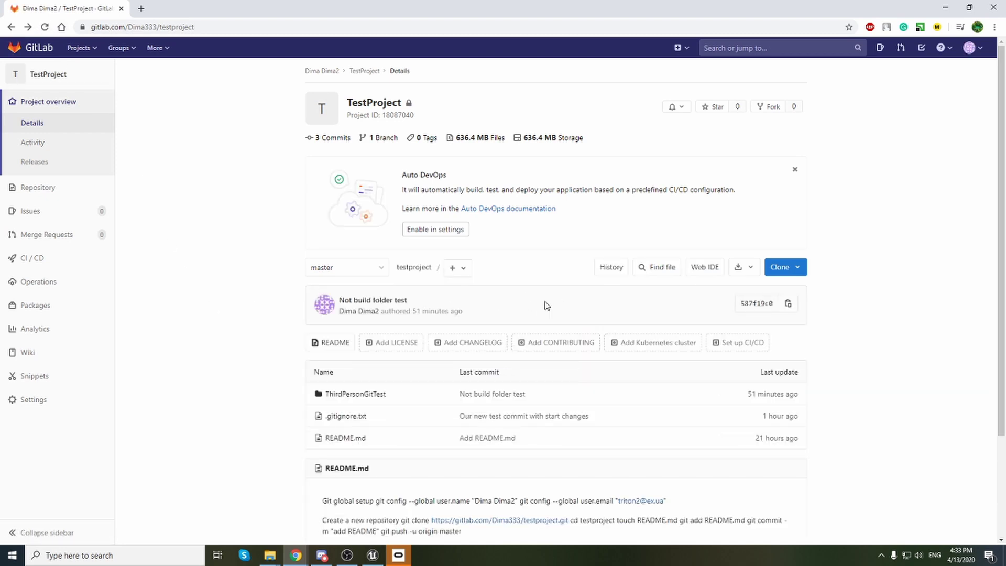
pyautogui.scroll(-2, 526, 296)
pyautogui.scroll(3, 526, 295)
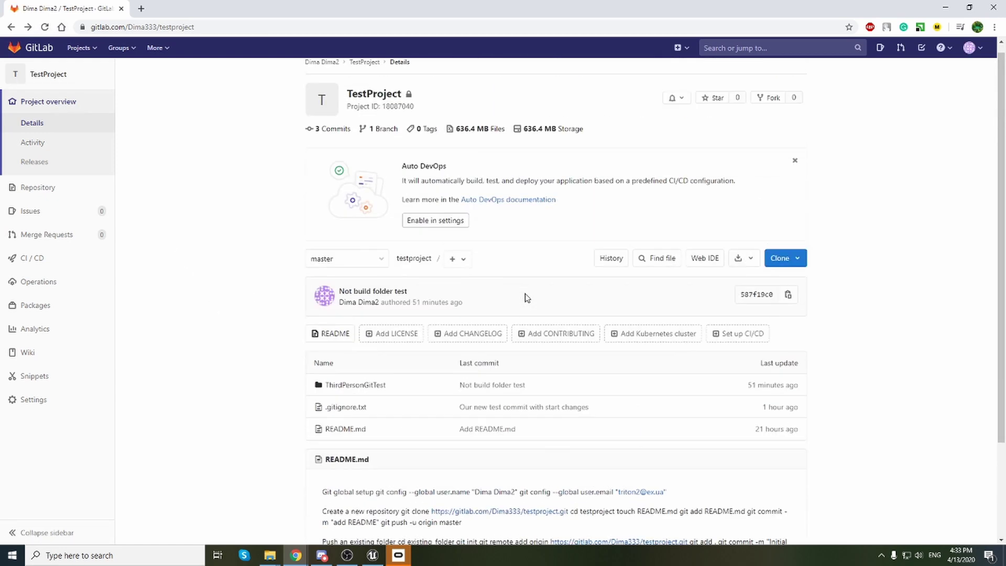
# - In the Unreal editor, open the Source Control menu and dismiss it without choosing an action
pyautogui.click(372, 553)
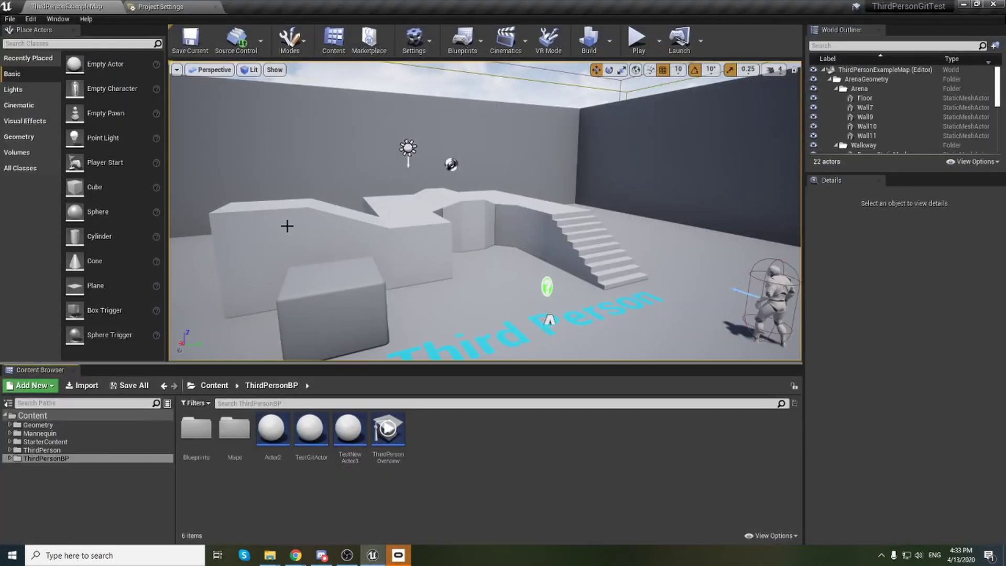
pyautogui.click(237, 40)
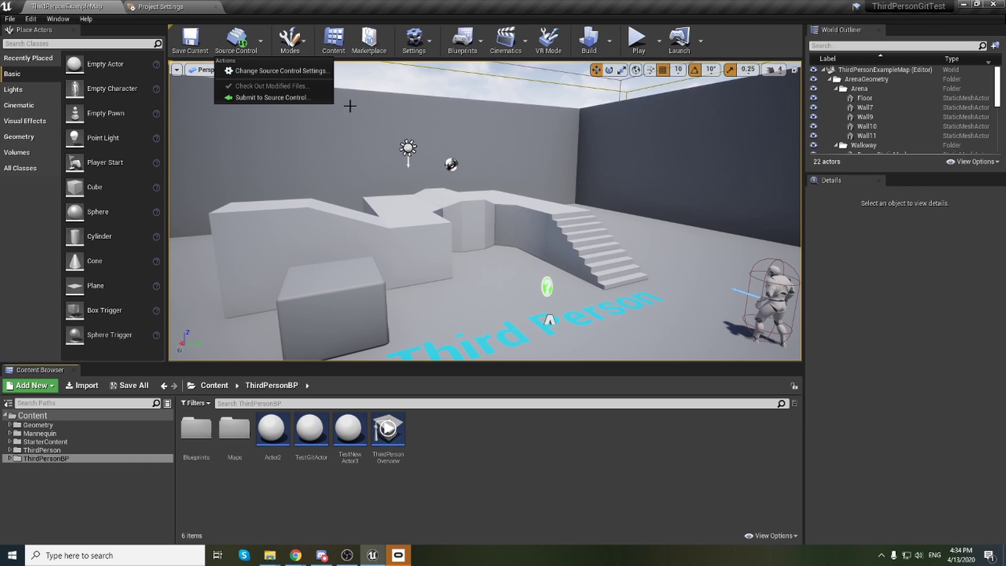
pyautogui.click(495, 467)
pyautogui.click(270, 555)
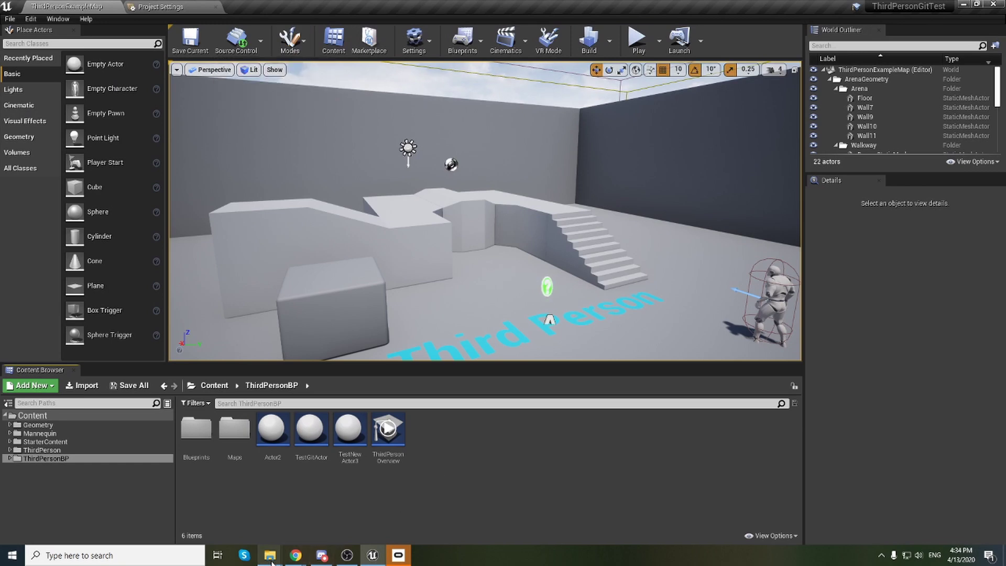
pyautogui.rightClick(263, 208)
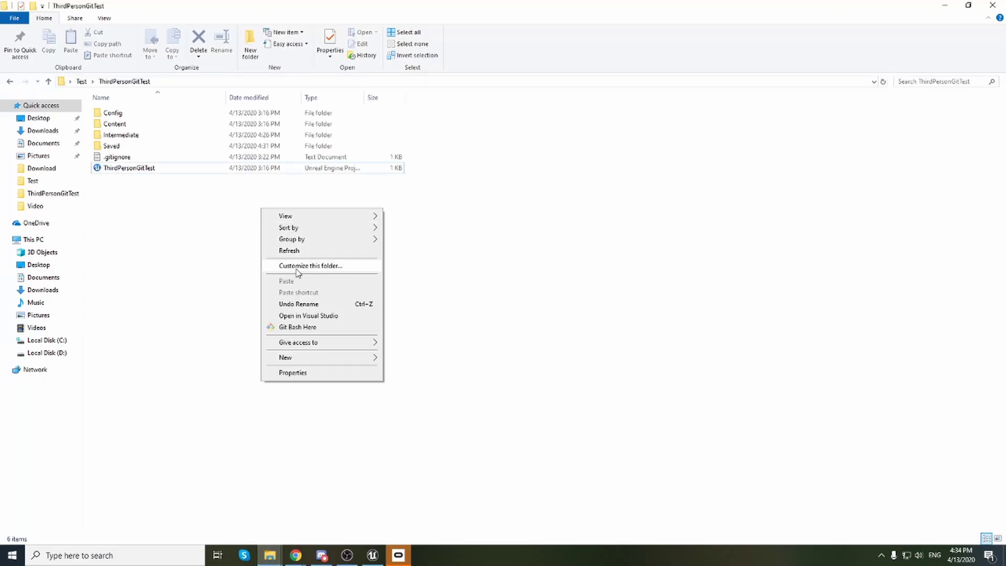
pyautogui.click(314, 328)
pyautogui.moveTo(183, 55); pyautogui.dragTo(356, 220)
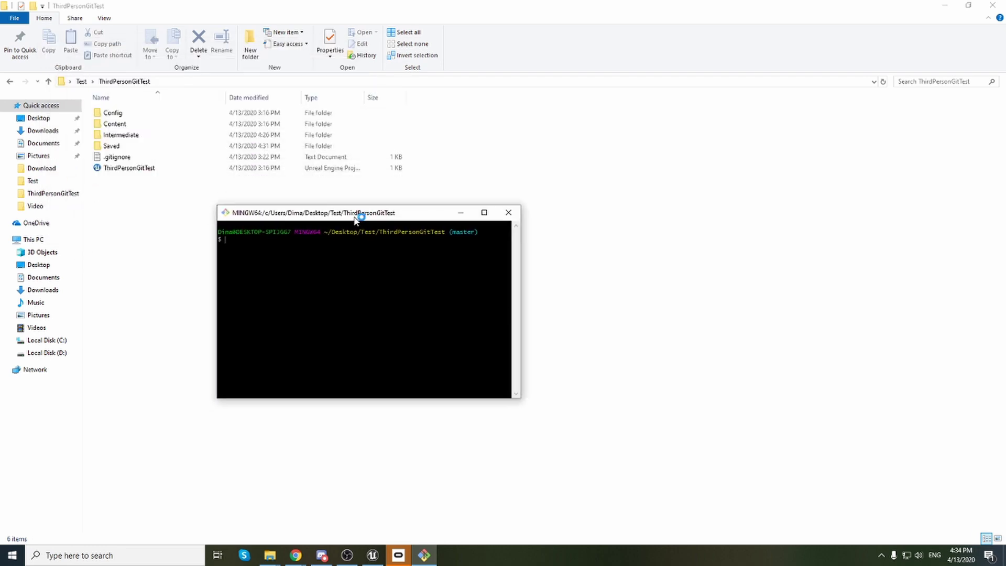
pyautogui.click(509, 212)
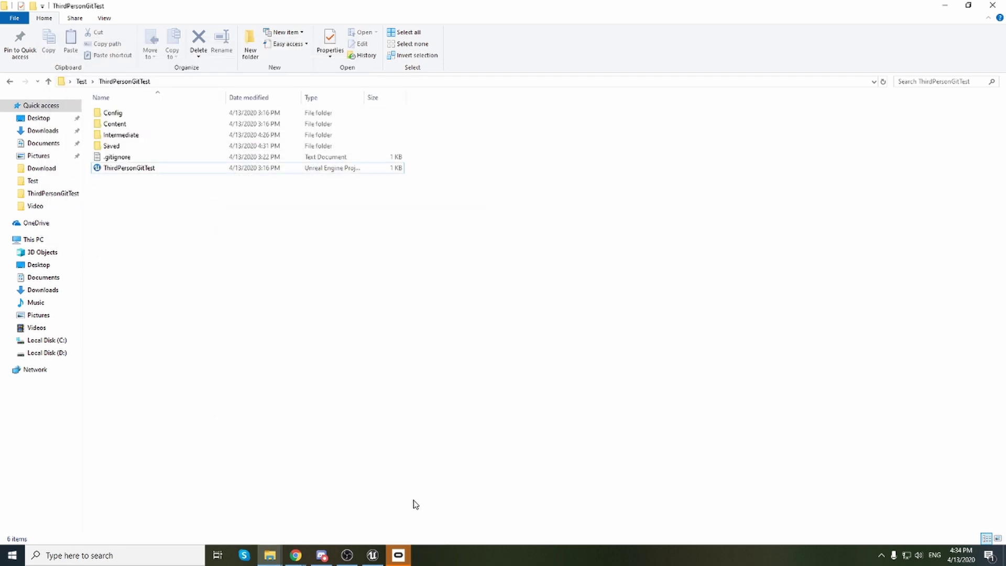
pyautogui.click(372, 557)
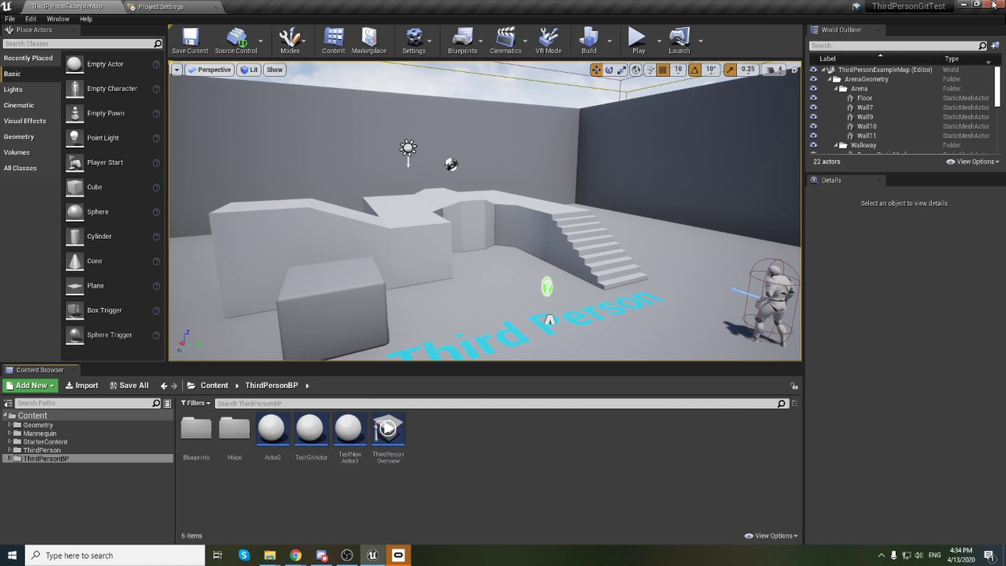
pyautogui.moveTo(270, 555)
pyautogui.click(287, 528)
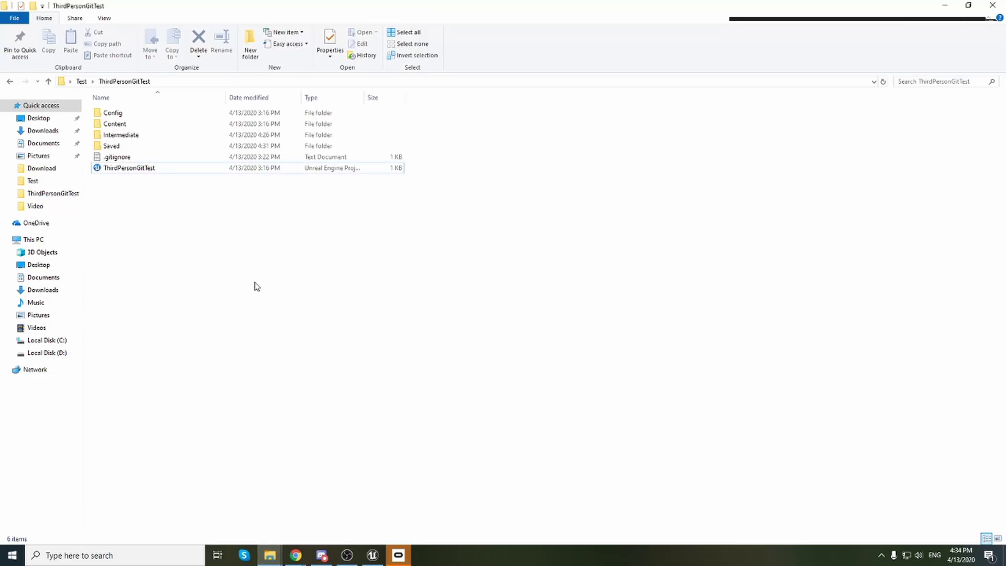
pyautogui.rightClick(188, 195)
pyautogui.click(221, 313)
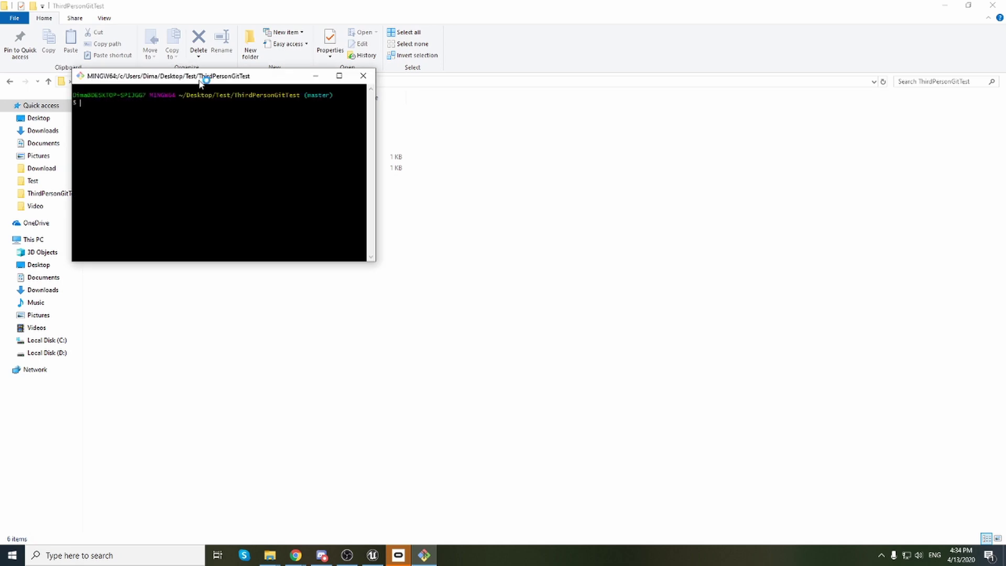
pyautogui.moveTo(207, 80); pyautogui.dragTo(314, 255)
pyautogui.click(473, 254)
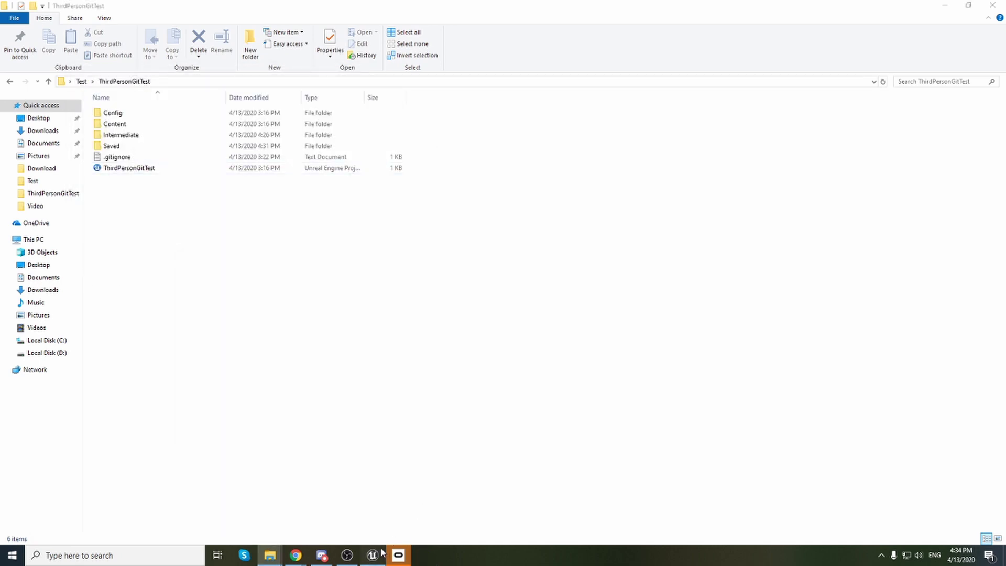
pyautogui.hotkey('alt', 'Tab')
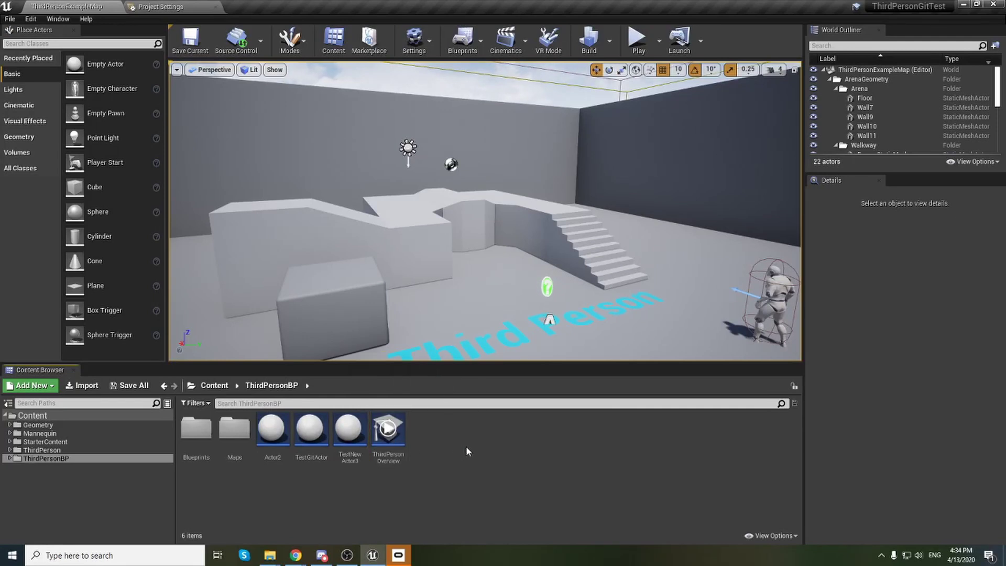
# - Open Actor2, view its Construction Script, Event Graph and Viewport, then return to ThirdPersonExampleMap
pyautogui.doubleClick(279, 438)
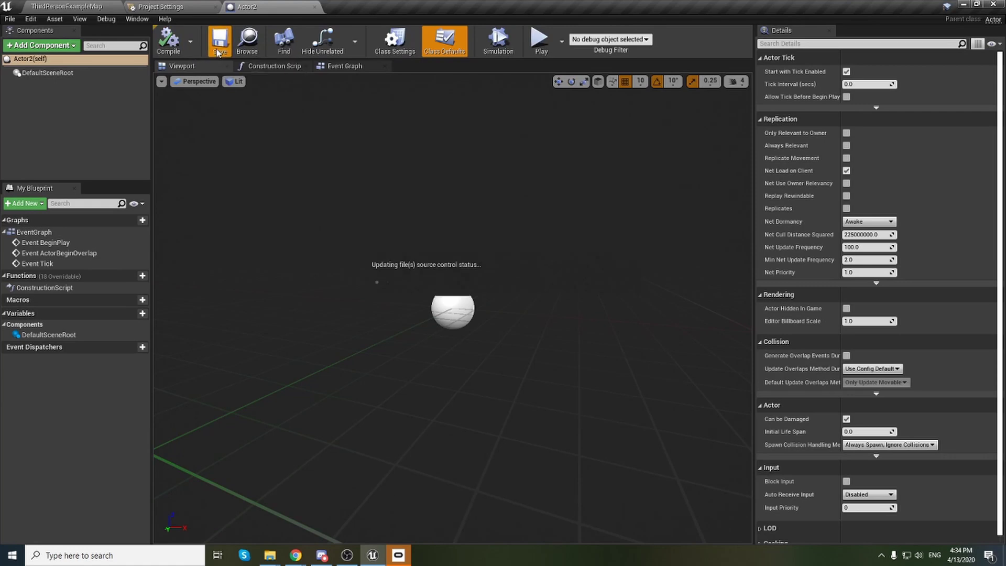
pyautogui.click(86, 6)
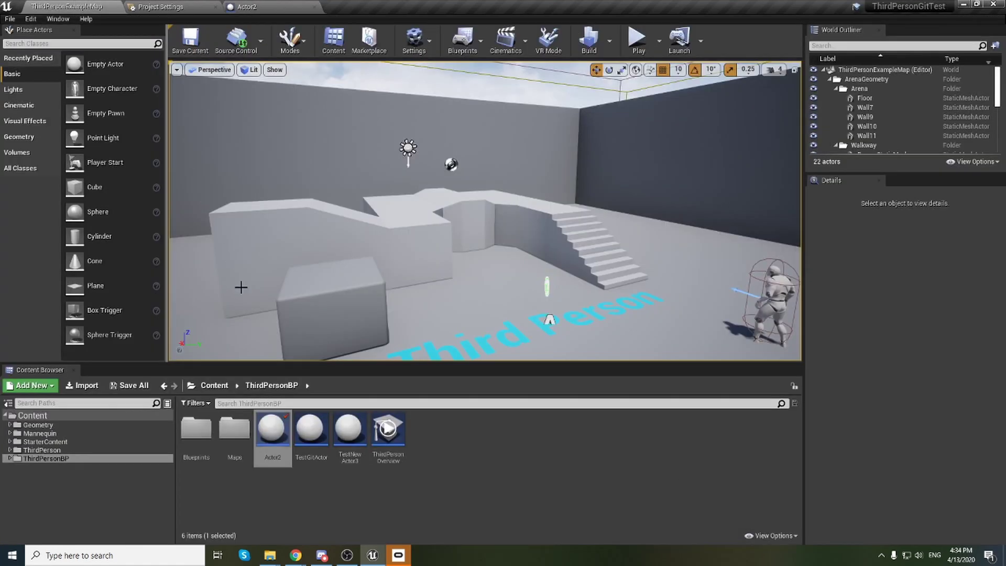
pyautogui.click(281, 435)
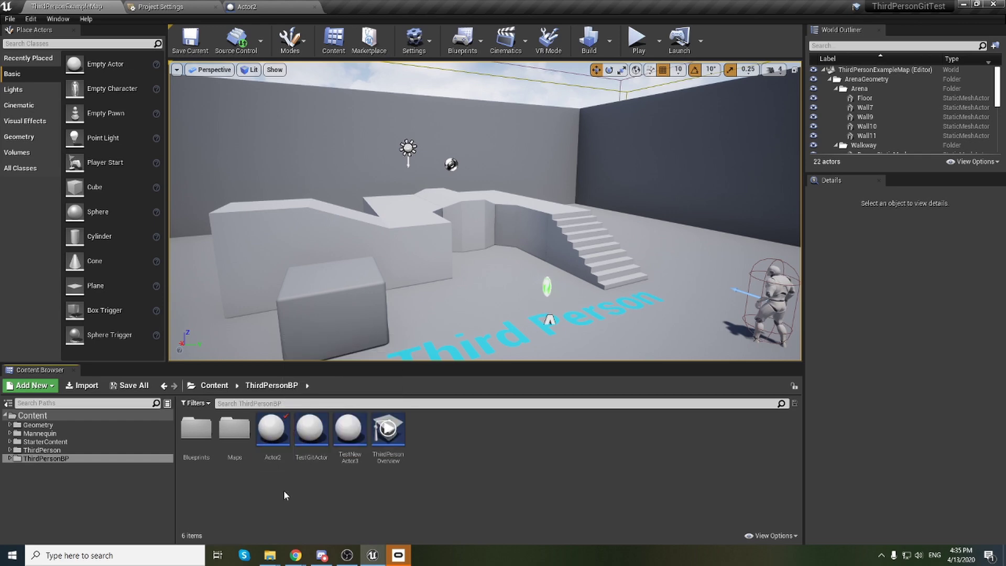
pyautogui.doubleClick(273, 440)
pyautogui.click(272, 66)
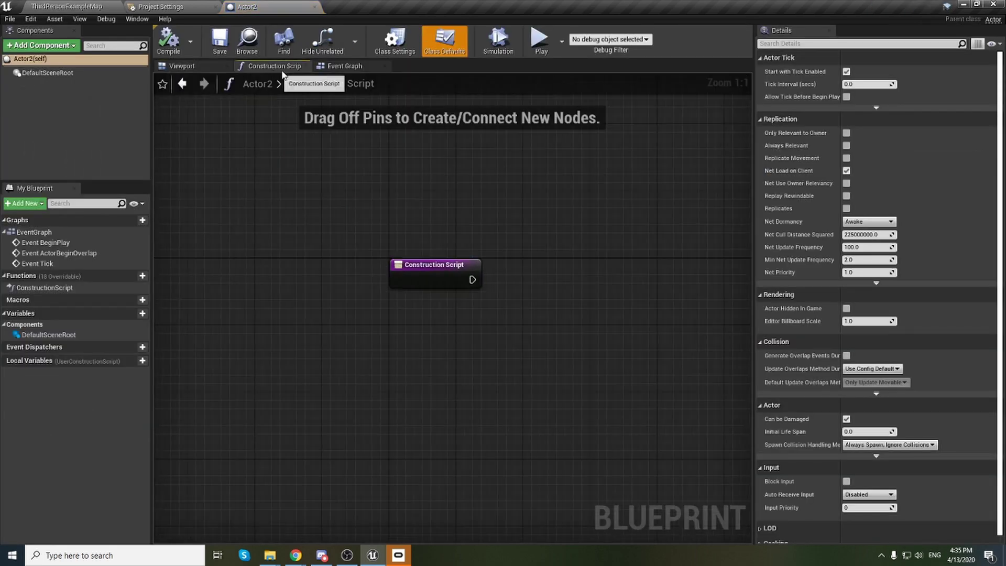
pyautogui.click(340, 66)
pyautogui.click(184, 68)
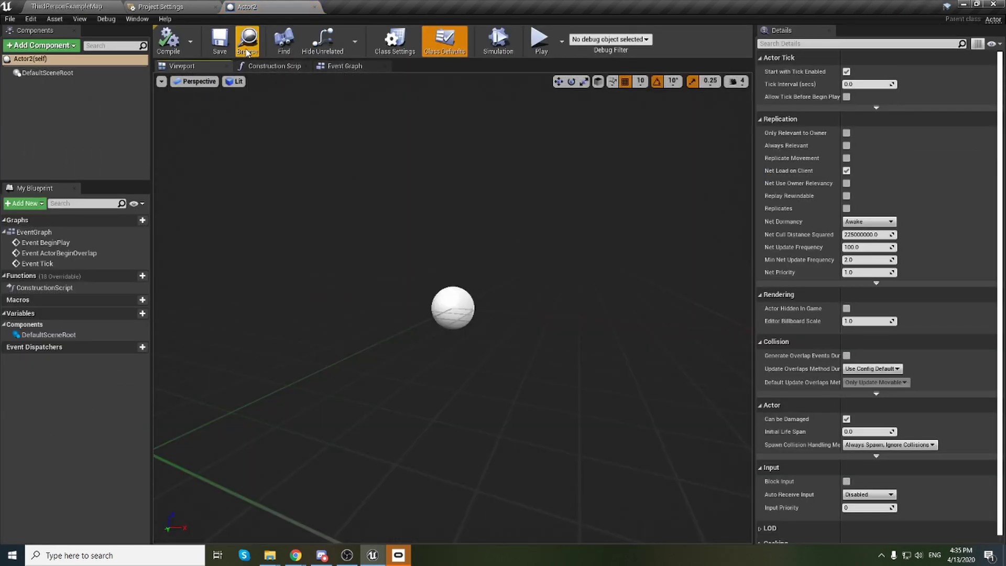
pyautogui.click(66, 6)
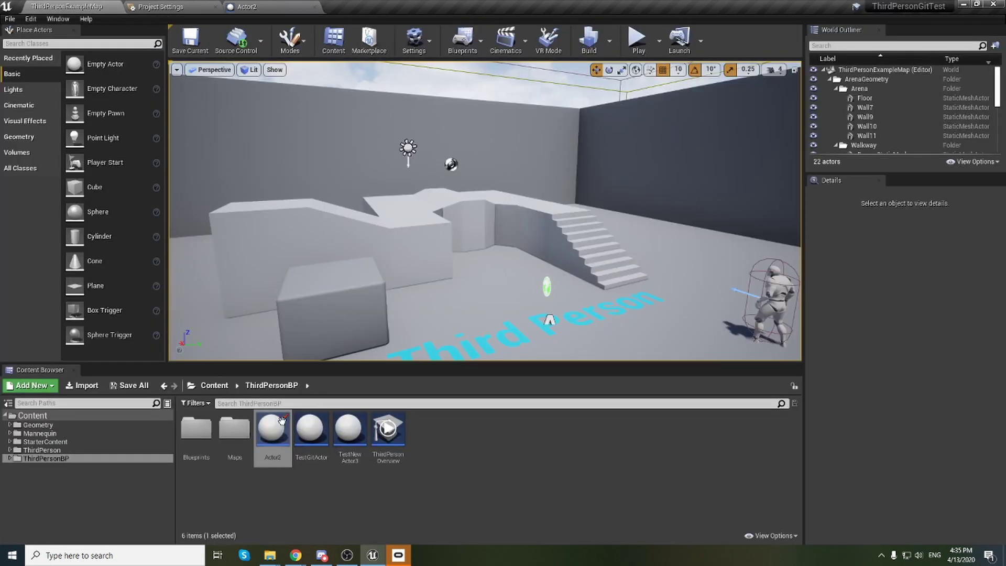
pyautogui.click(273, 433)
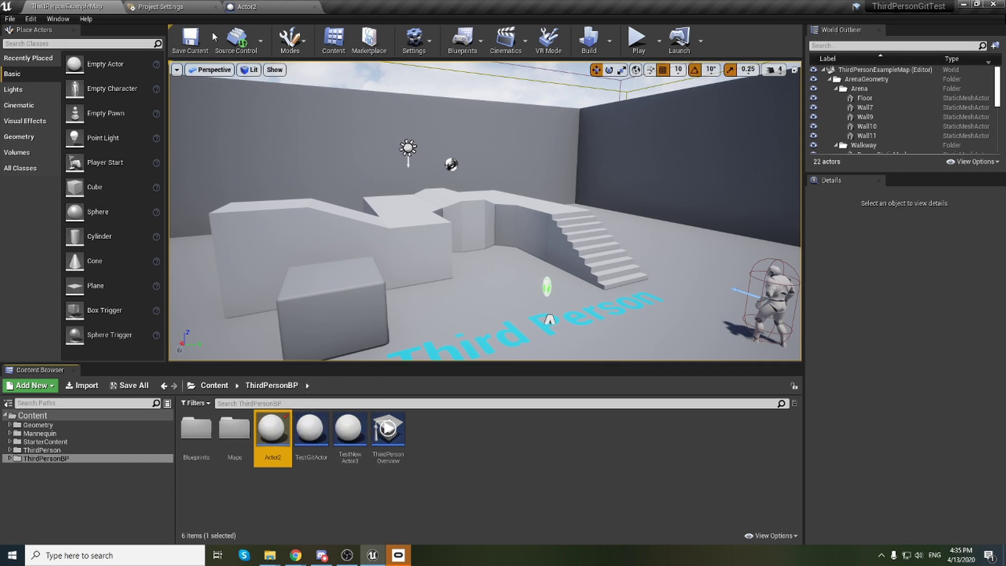
pyautogui.click(235, 46)
pyautogui.click(313, 509)
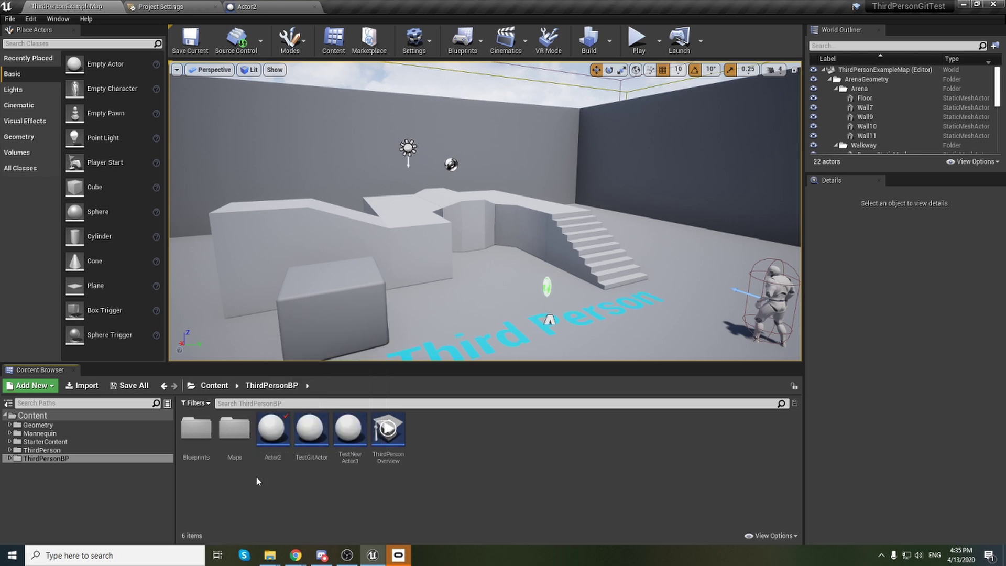
pyautogui.click(278, 451)
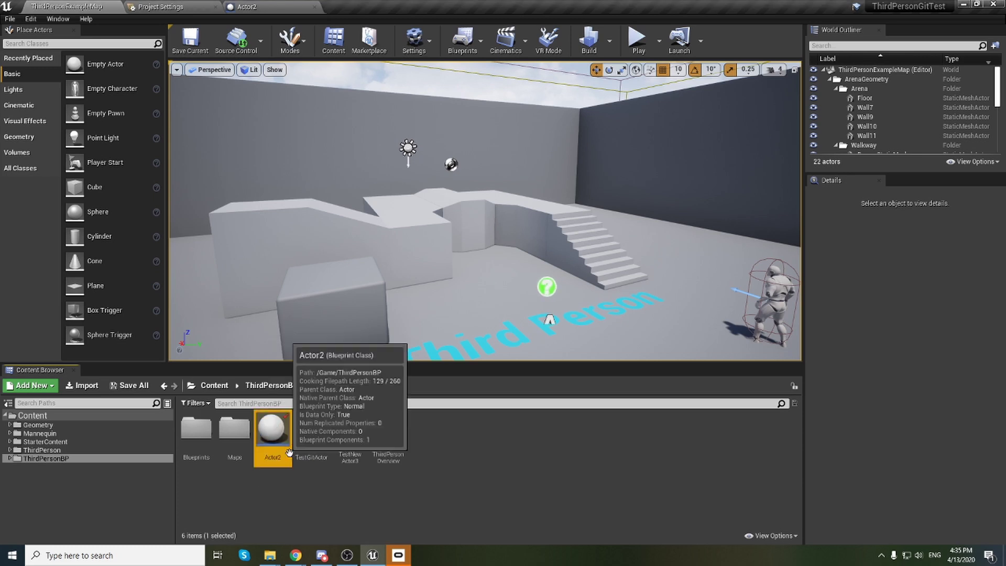
pyautogui.click(299, 492)
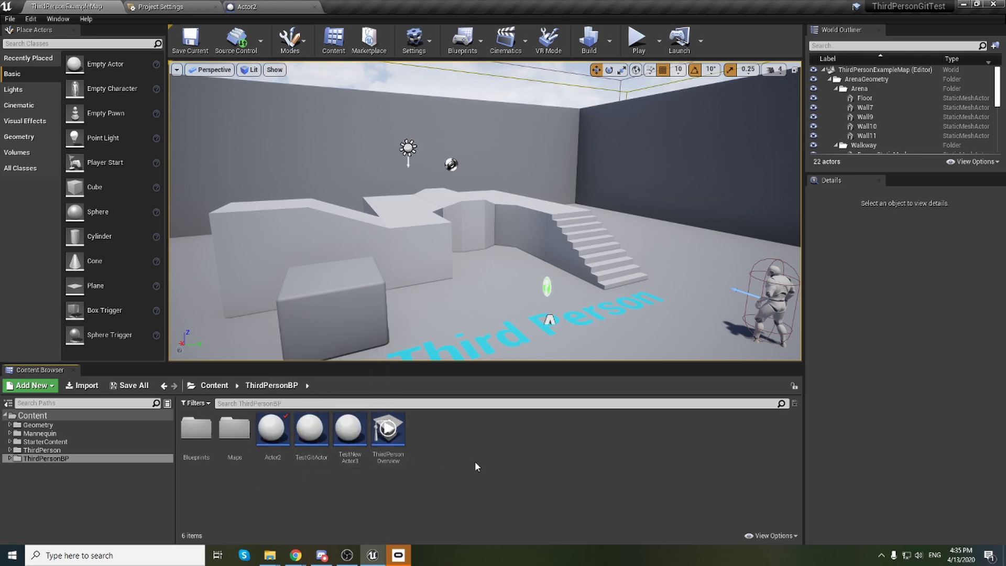
pyautogui.click(274, 446)
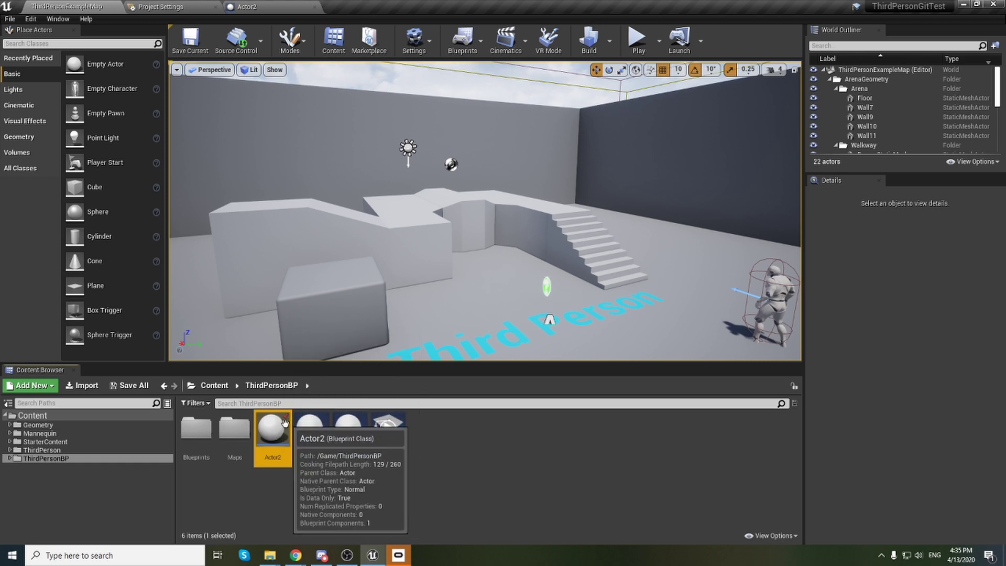
pyautogui.click(439, 452)
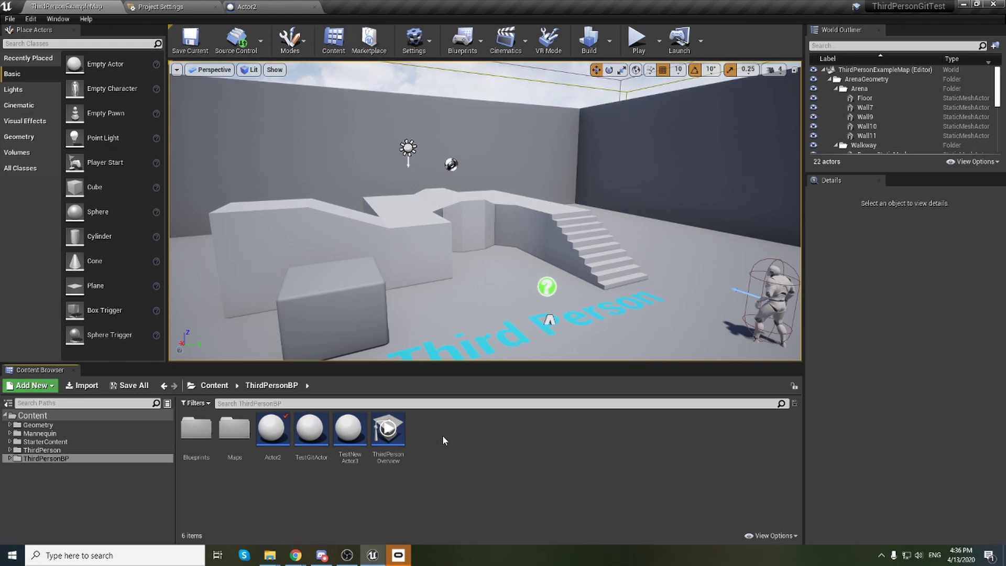
pyautogui.click(280, 421)
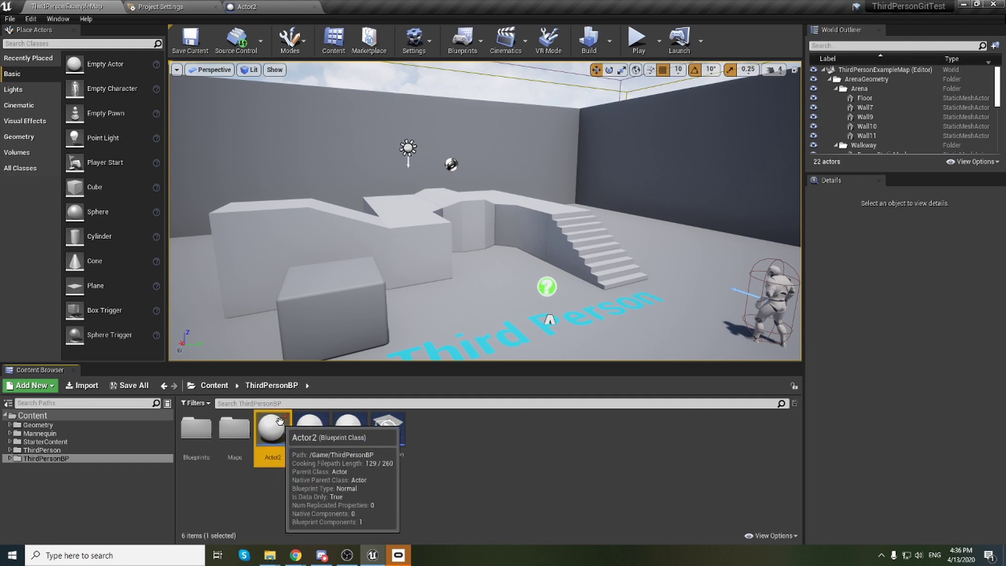
pyautogui.click(349, 429)
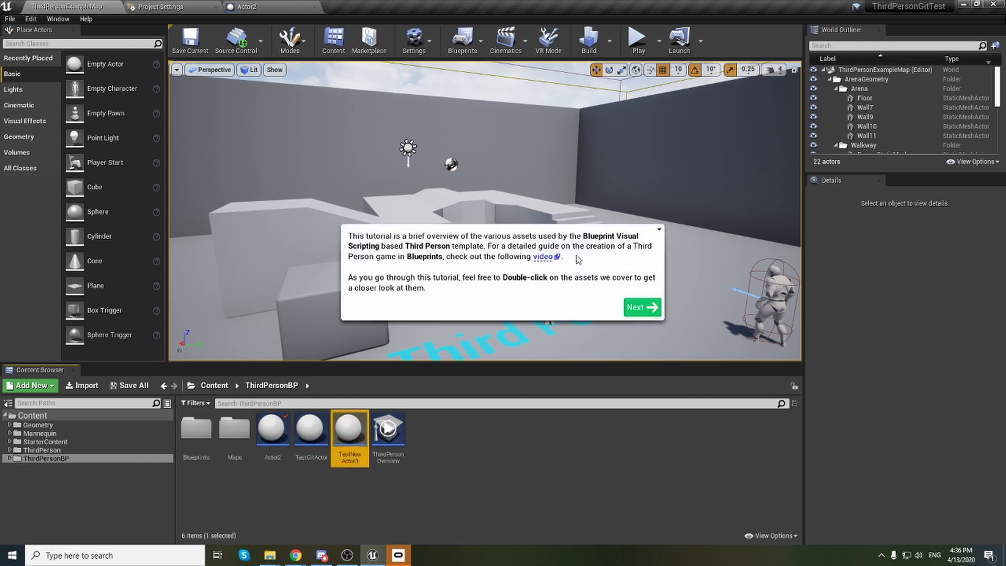
# - Close the tutorial popup, select the Floor mesh, and select then deselect Actor2
pyautogui.click(663, 231)
pyautogui.click(681, 238)
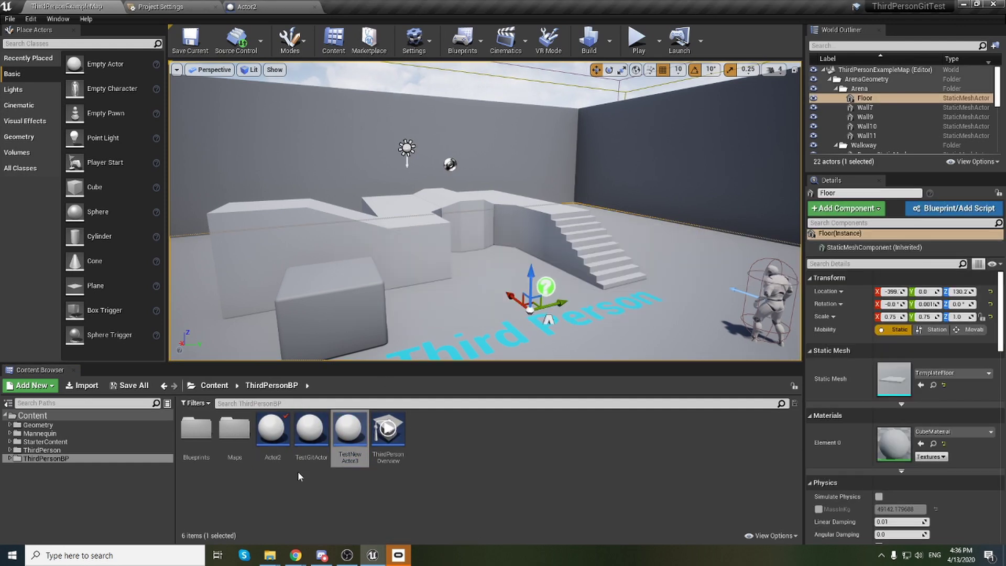
pyautogui.click(297, 471)
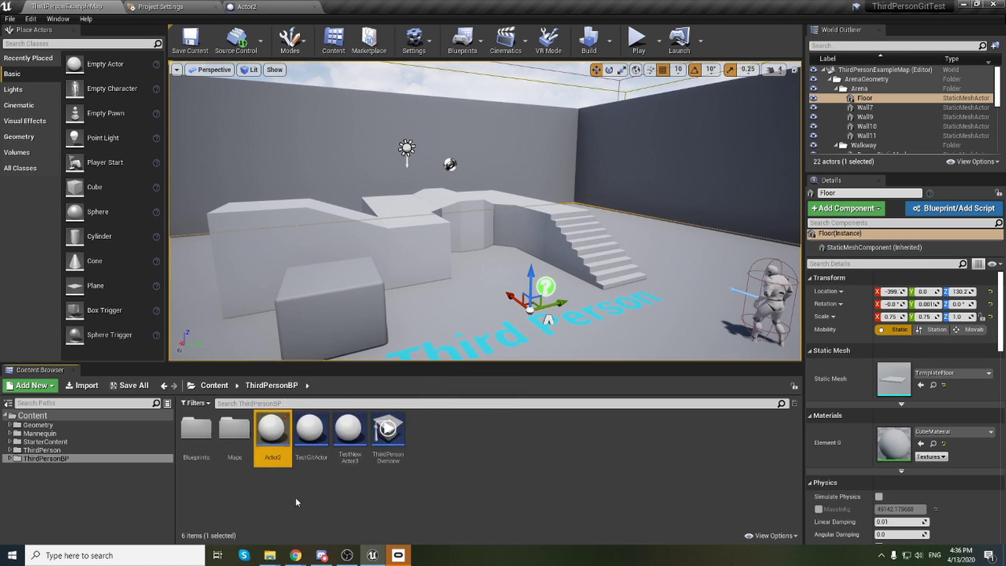
pyautogui.click(274, 451)
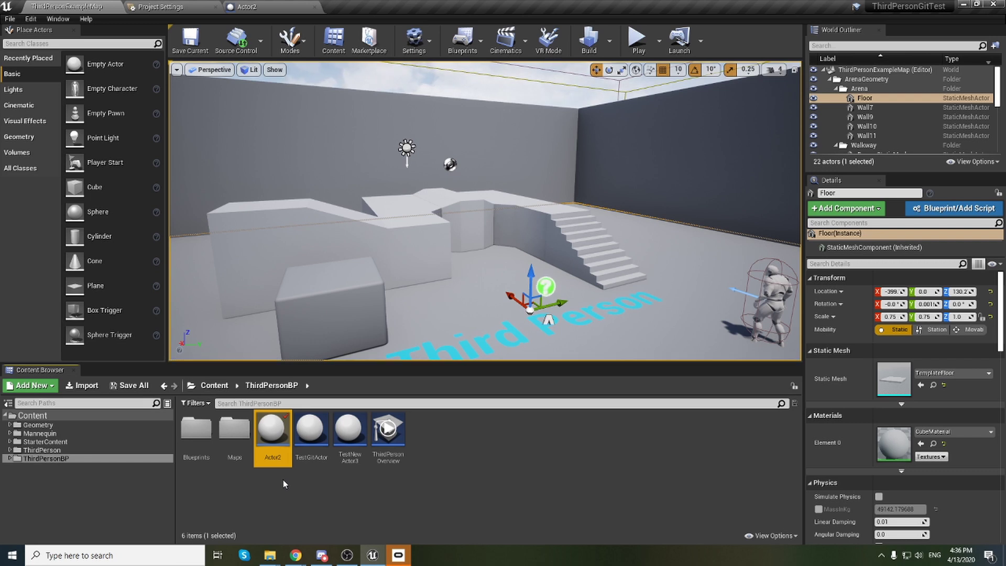
pyautogui.click(283, 480)
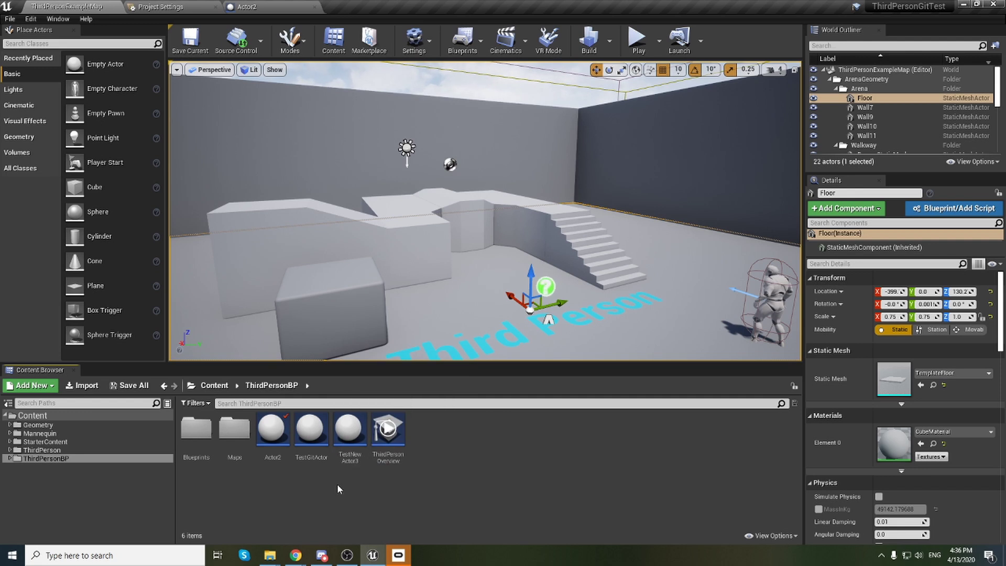
# - Turn the level view, clear the floor selection, and switch to the GitLab browser
pyautogui.moveTo(506, 313)
pyautogui.mouseDown(button='right')
pyautogui.moveTo(530, 331)
pyautogui.moveTo(506, 313)
pyautogui.moveTo(507, 336)
pyautogui.moveTo(507, 312)
pyautogui.mouseUp(button='right')
pyautogui.press('Escape')
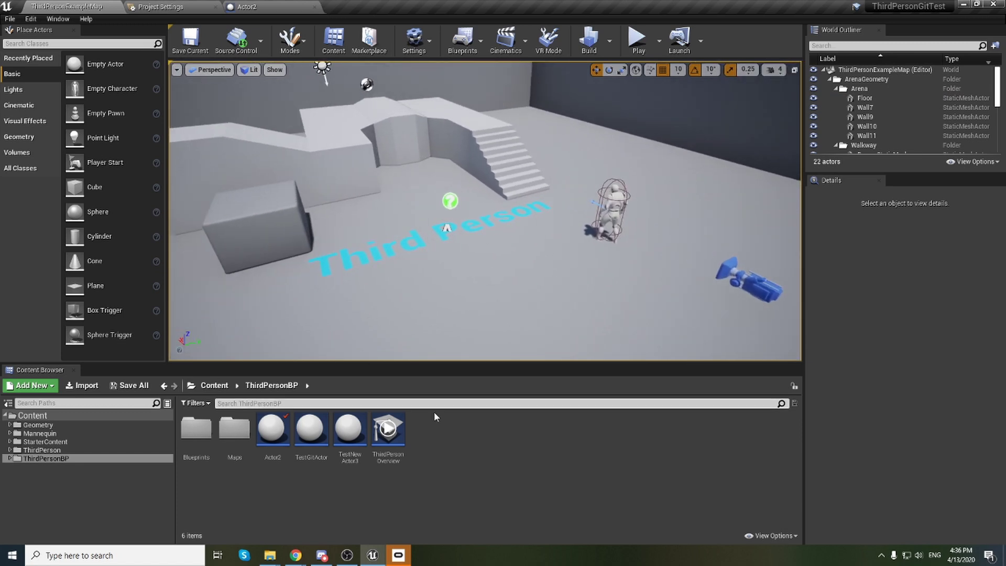
pyautogui.click(277, 449)
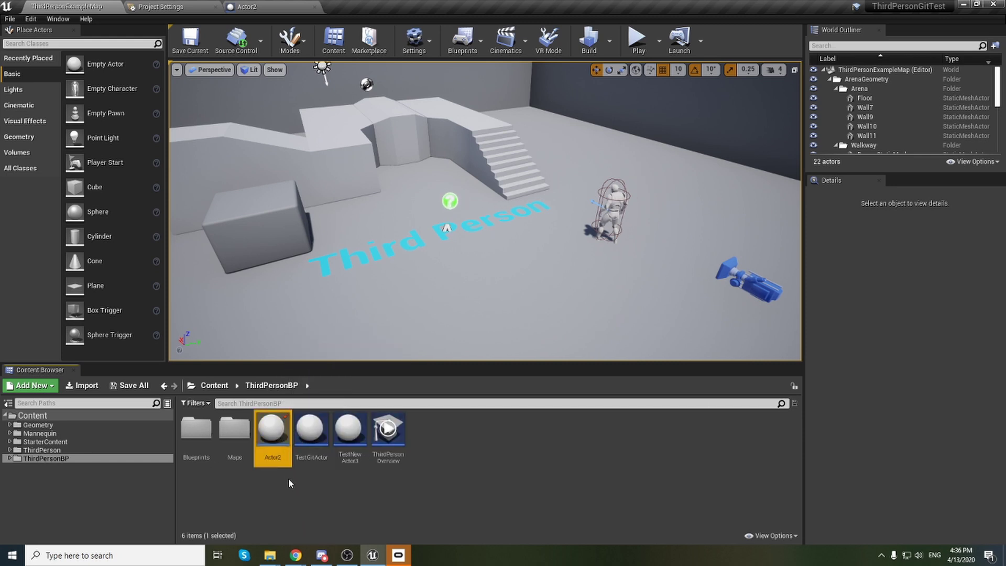
pyautogui.click(288, 478)
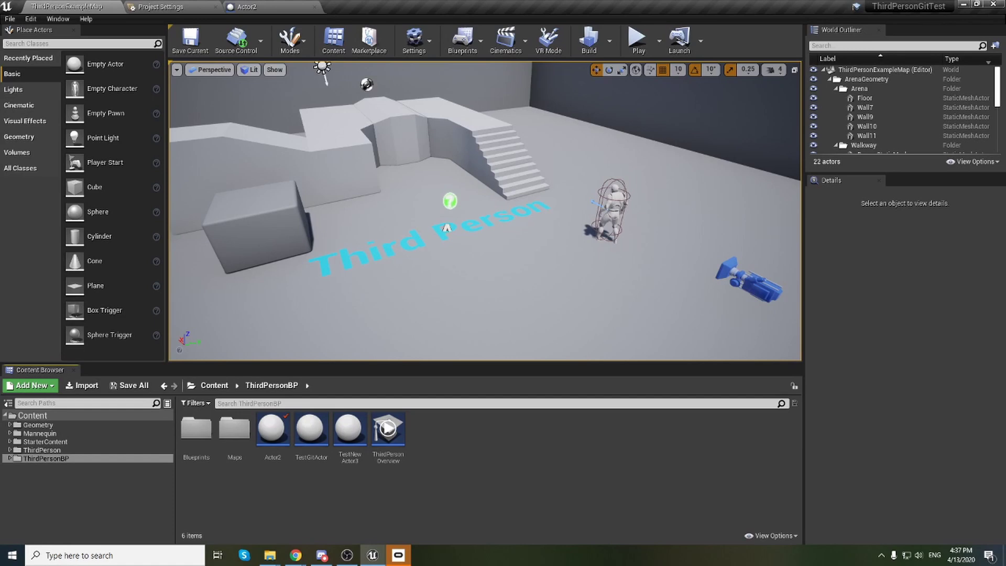
pyautogui.hotkey('alt', 'Tab')
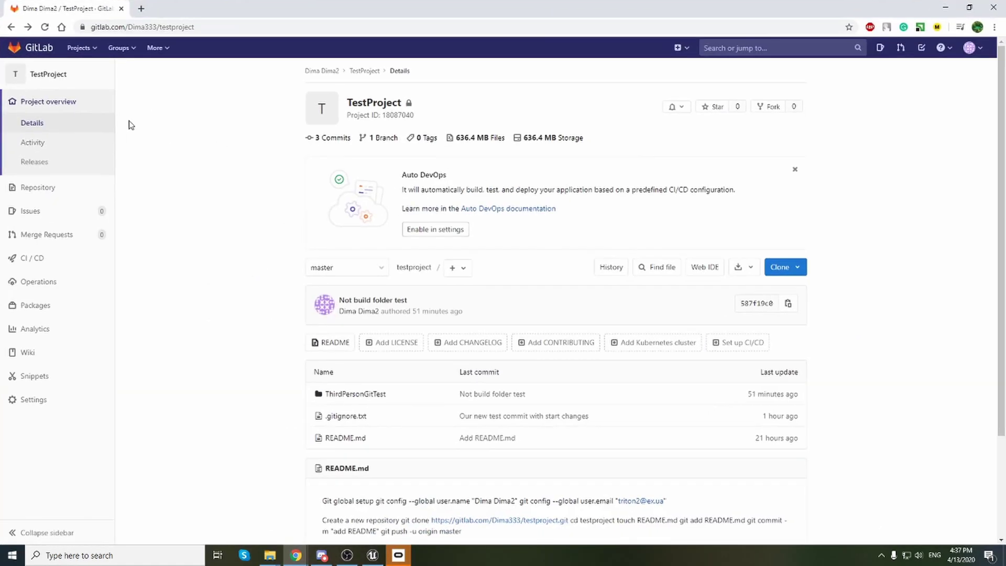
# - Open TestProject from the GitLab dashboard and view its Repository Graph of three master commits
pyautogui.click(37, 50)
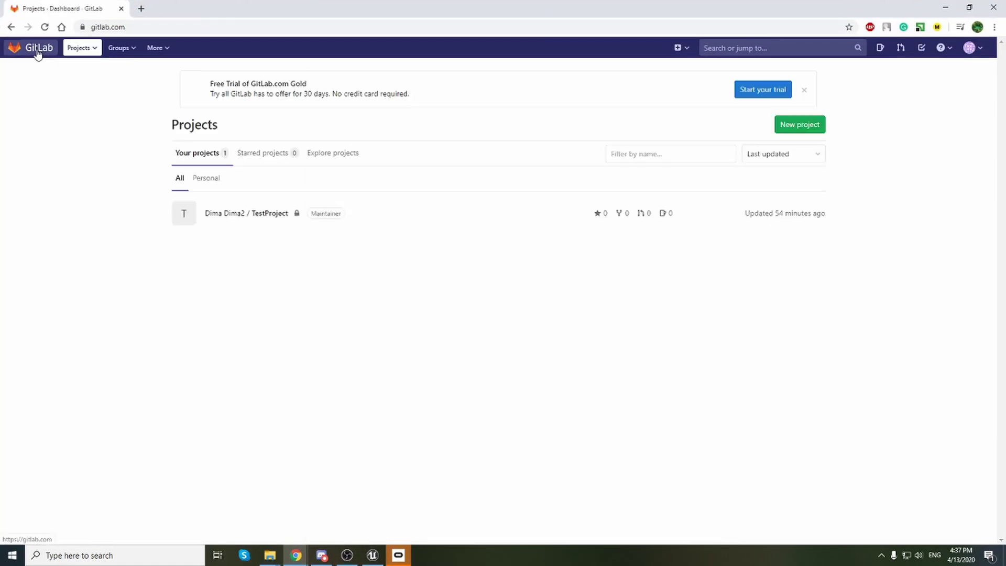
pyautogui.click(255, 220)
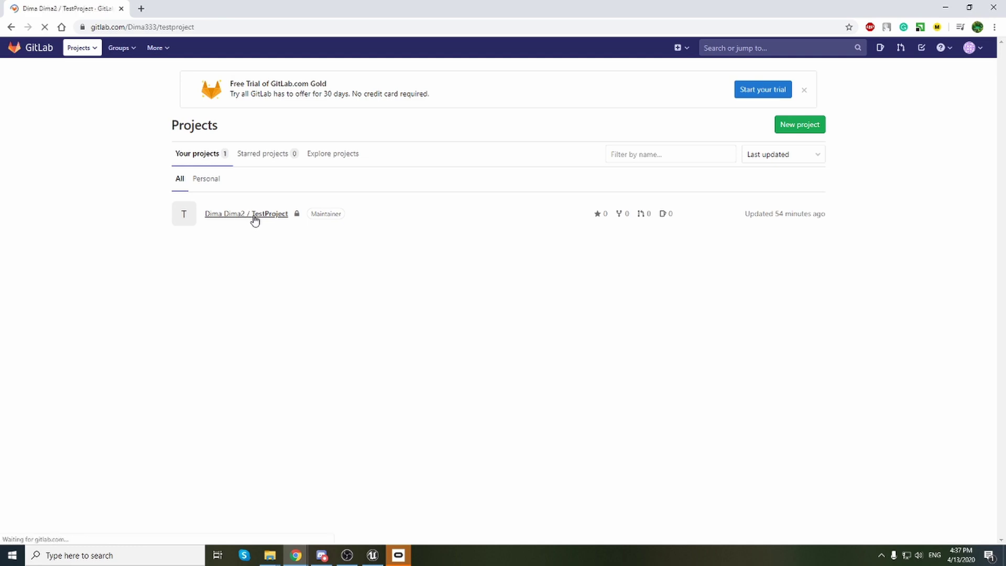
pyautogui.moveTo(56, 201)
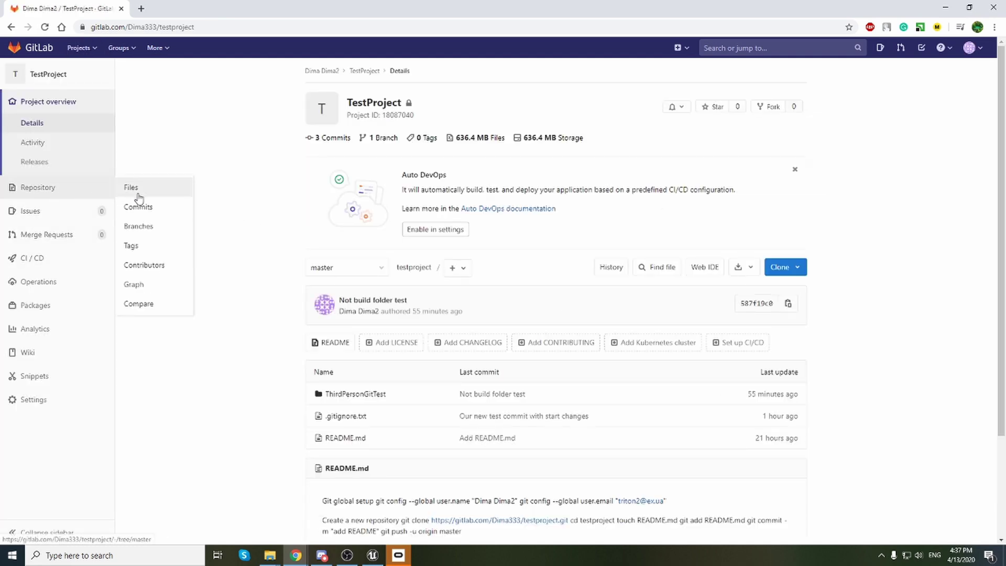
pyautogui.click(163, 289)
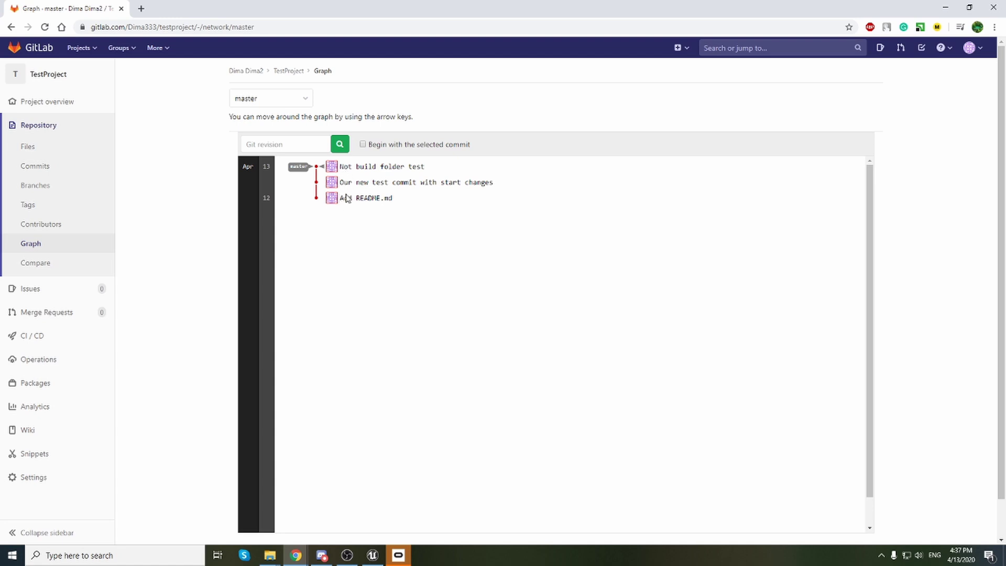
pyautogui.moveTo(344, 198); pyautogui.dragTo(386, 170)
pyautogui.click(360, 197)
pyautogui.click(470, 185)
pyautogui.moveTo(315, 172)
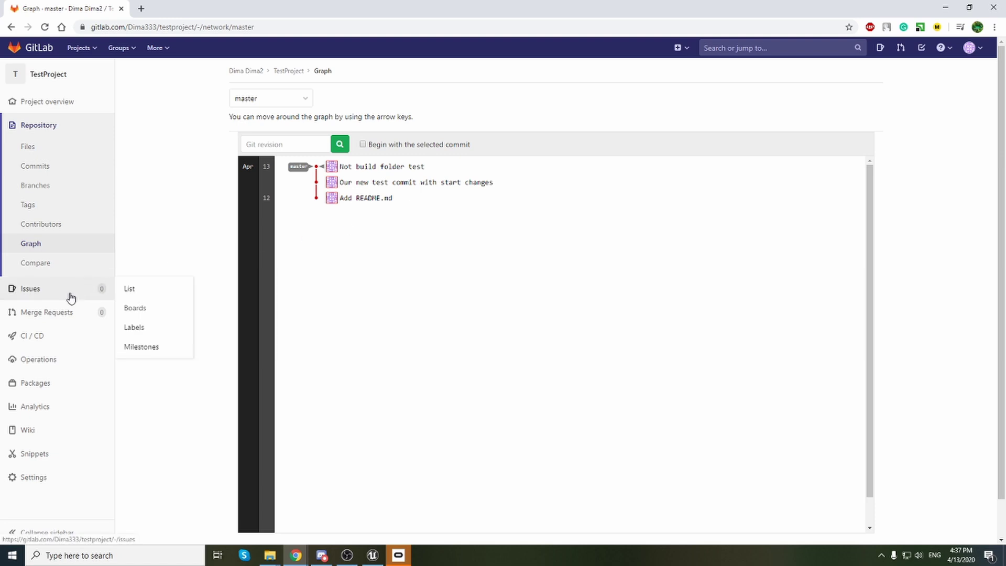
pyautogui.moveTo(43, 480)
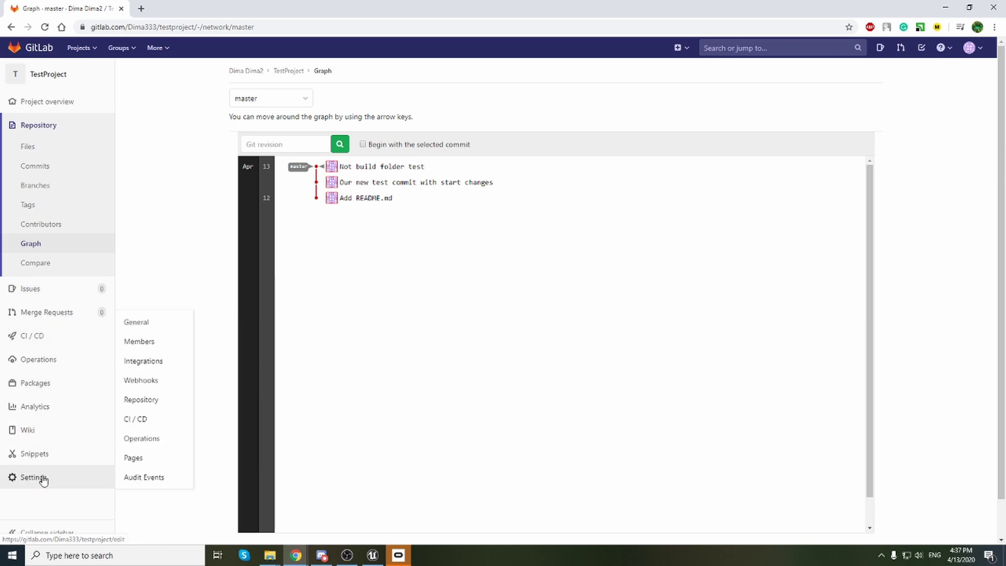
# - View TestProject's Members settings, inspect the invite field and role options, then return to the dashboard
pyautogui.click(147, 343)
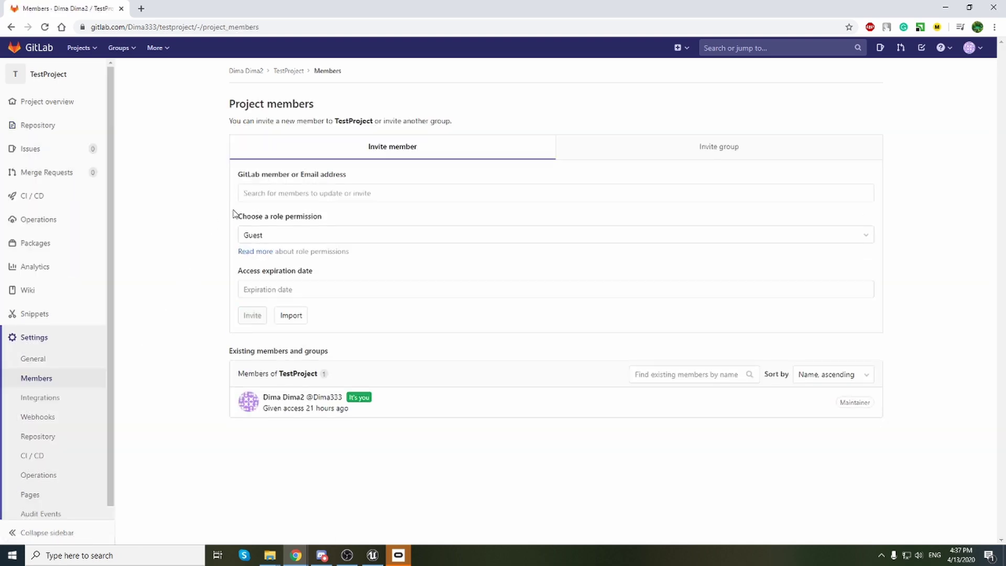
pyautogui.click(244, 194)
pyautogui.click(235, 178)
pyautogui.click(290, 243)
pyautogui.click(225, 242)
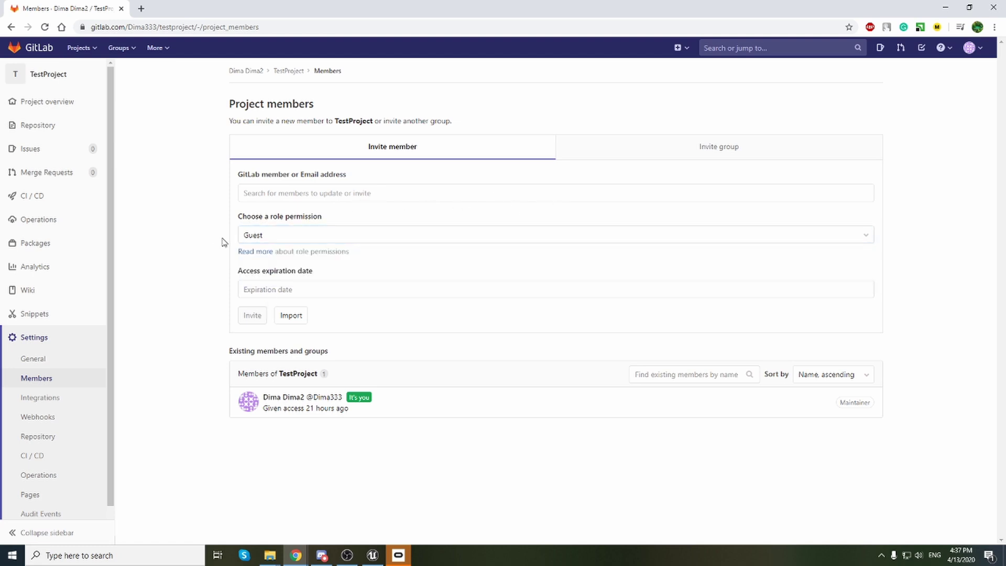
pyautogui.click(35, 56)
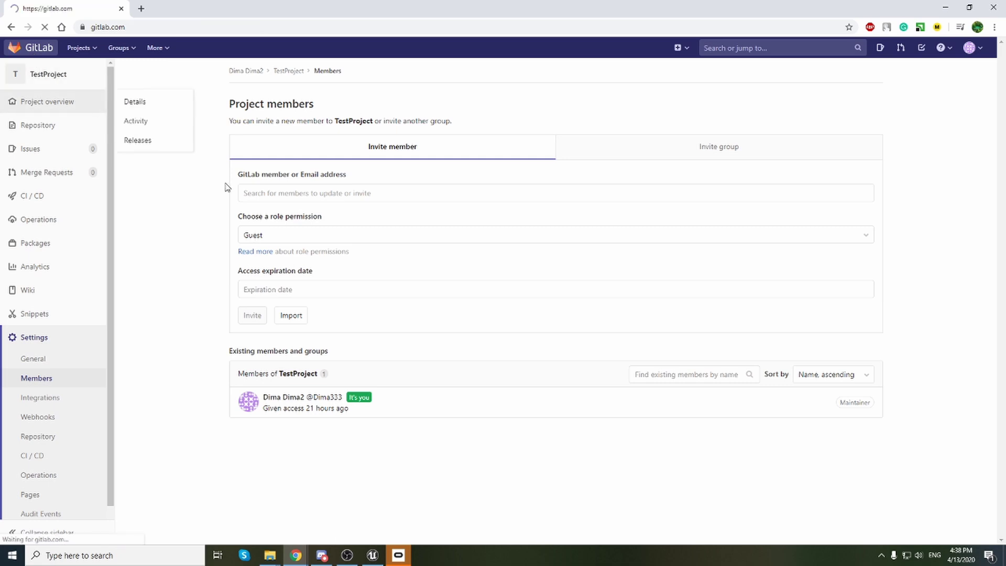
# - Open the TestProject overview showing 3 commits, then go back to the Unreal editor
pyautogui.click(235, 218)
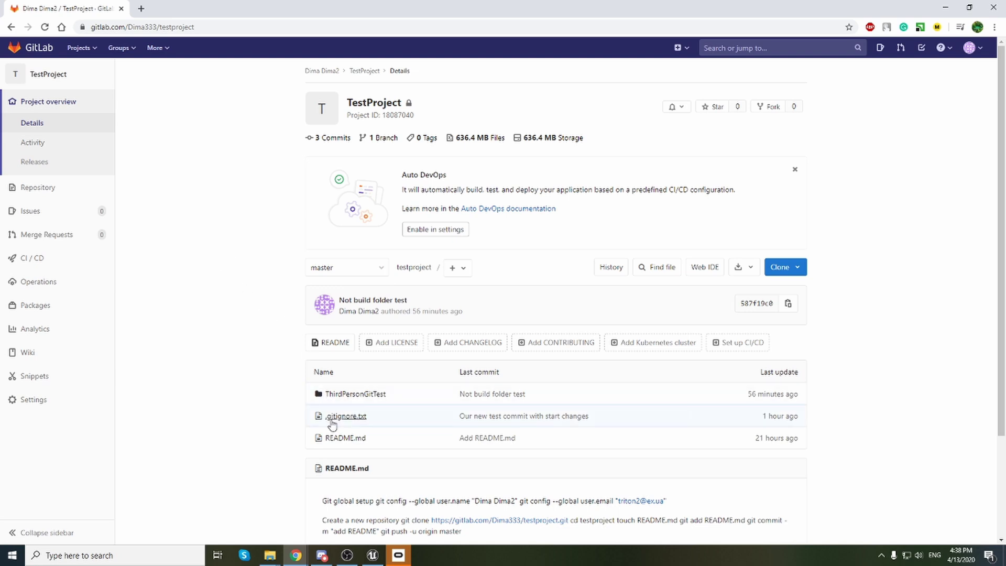
pyautogui.click(372, 555)
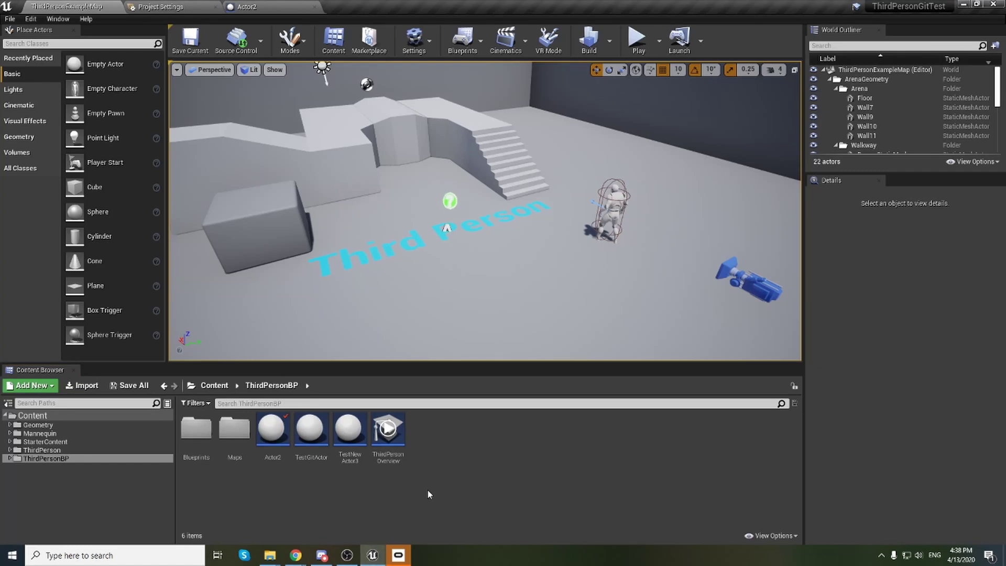
# - Submit Actor2.uasset to source control with the changelist description 'Test setup editor'
pyautogui.click(236, 40)
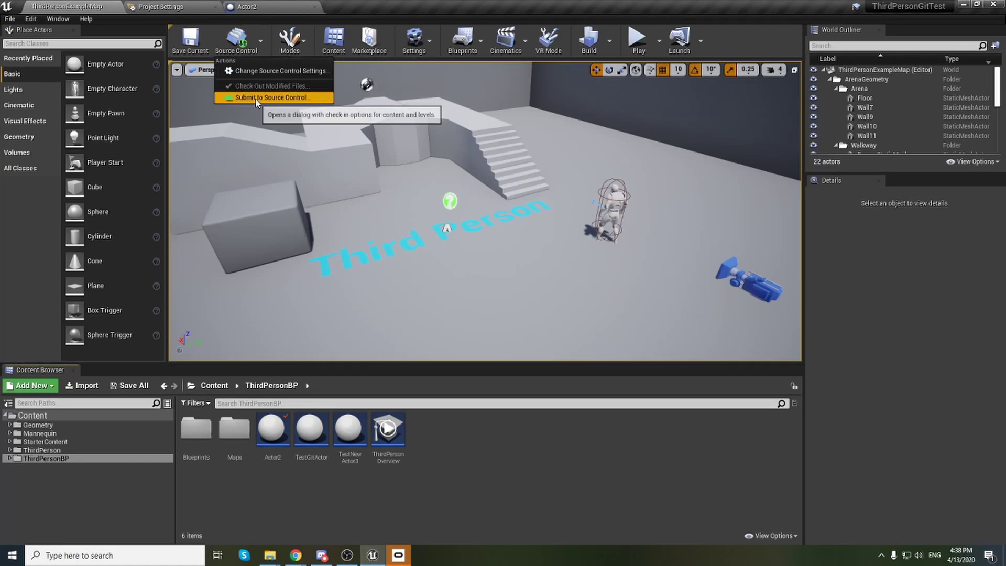
pyautogui.click(246, 94)
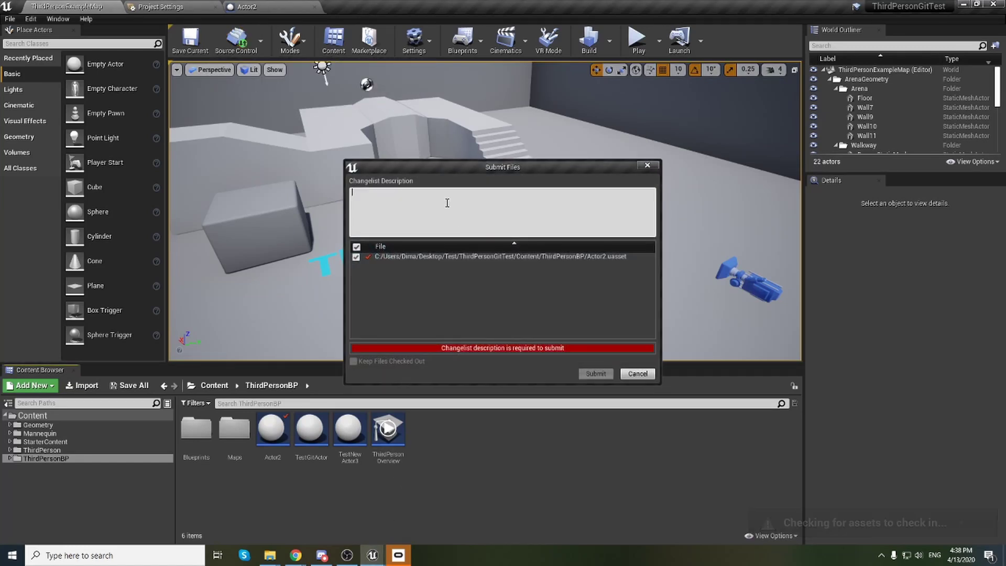
pyautogui.write('Test setup editor')
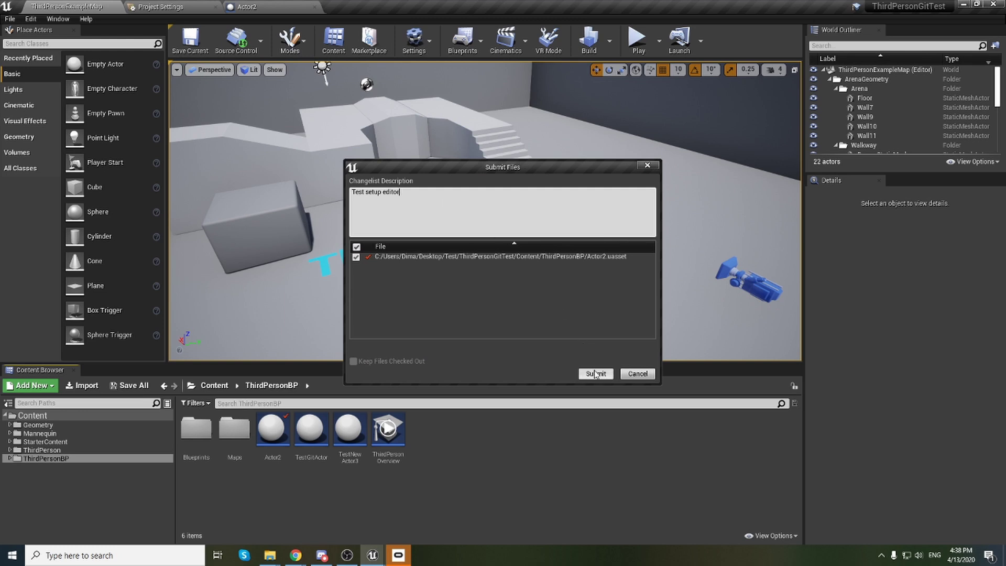
pyautogui.click(582, 372)
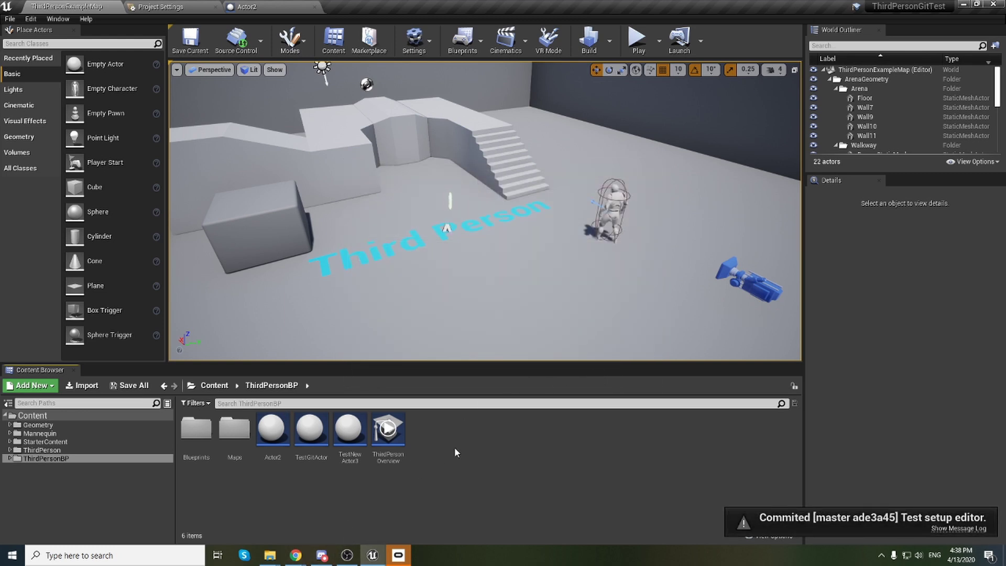
# - Reload GitLab's TestProject page, check the branch list, and return to the Unreal editor
pyautogui.moveTo(296, 556)
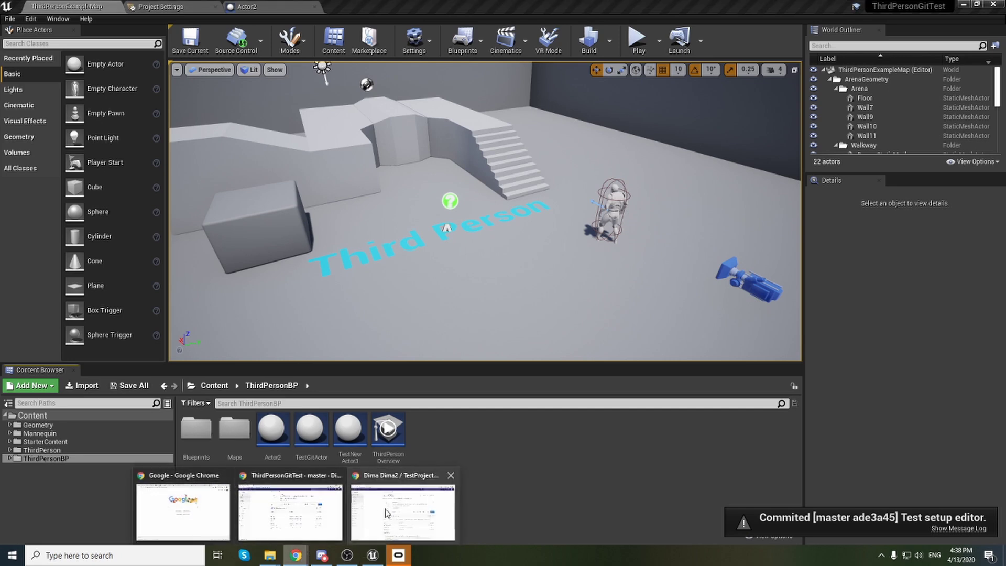
pyautogui.click(398, 511)
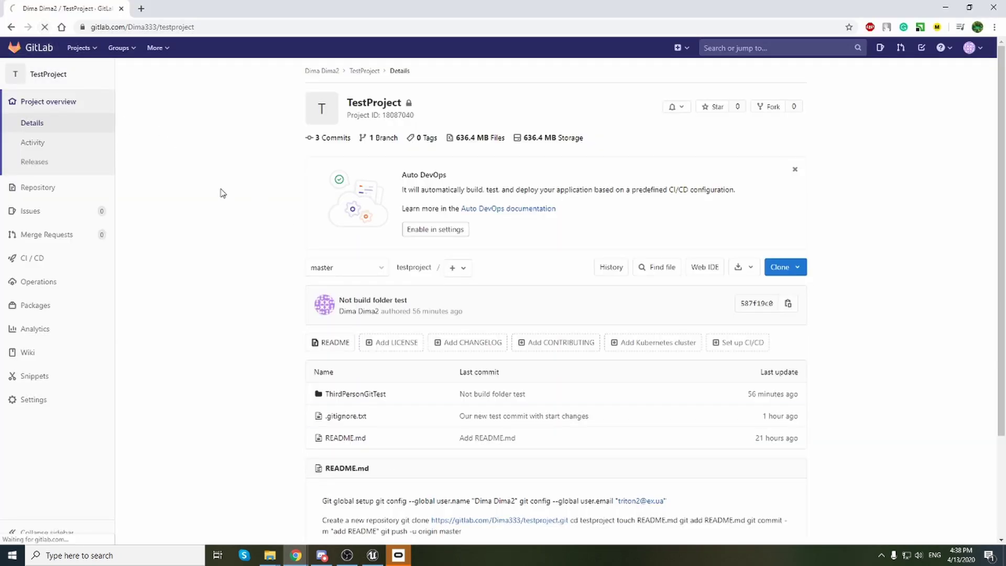
pyautogui.press('F5')
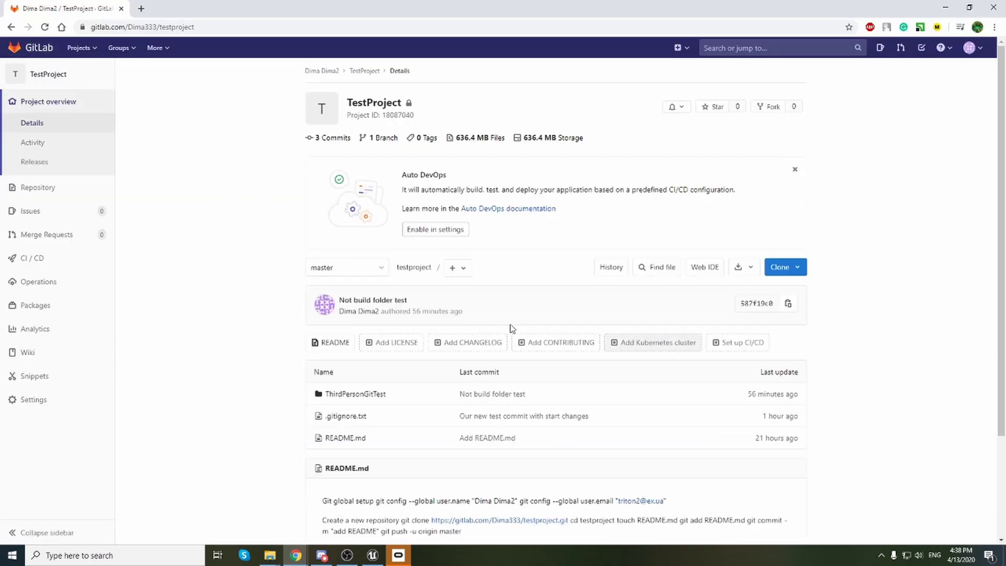
pyautogui.click(381, 271)
pyautogui.click(330, 267)
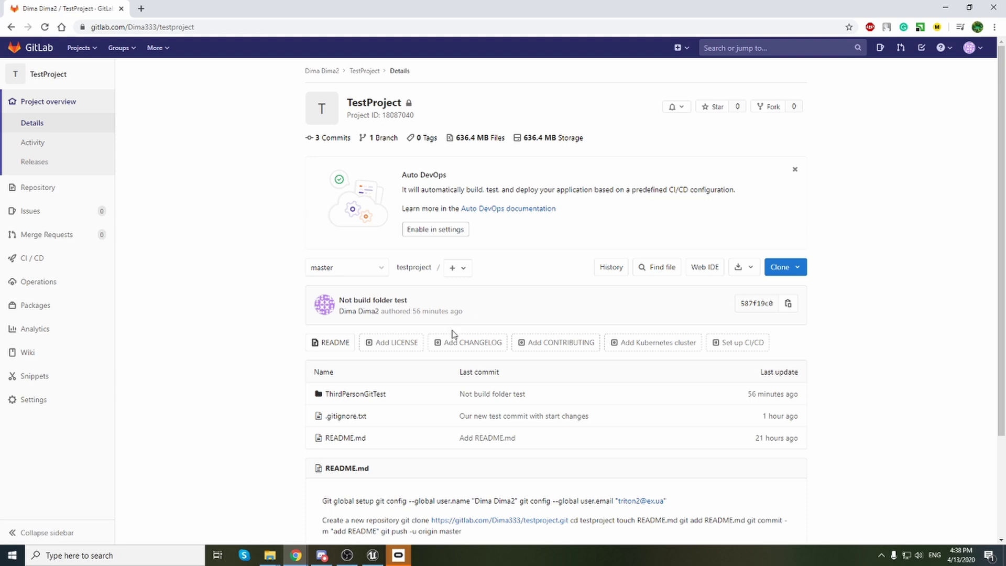
pyautogui.click(373, 556)
# - Create a Particle System asset named Test in the ThirdPersonBP folder
pyautogui.rightClick(496, 435)
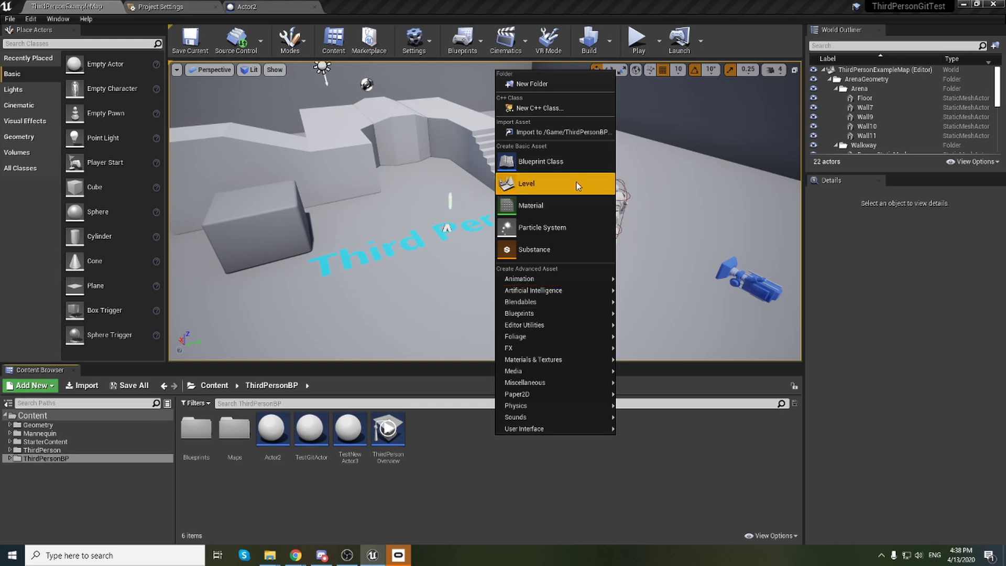
pyautogui.click(568, 226)
pyautogui.write('Test')
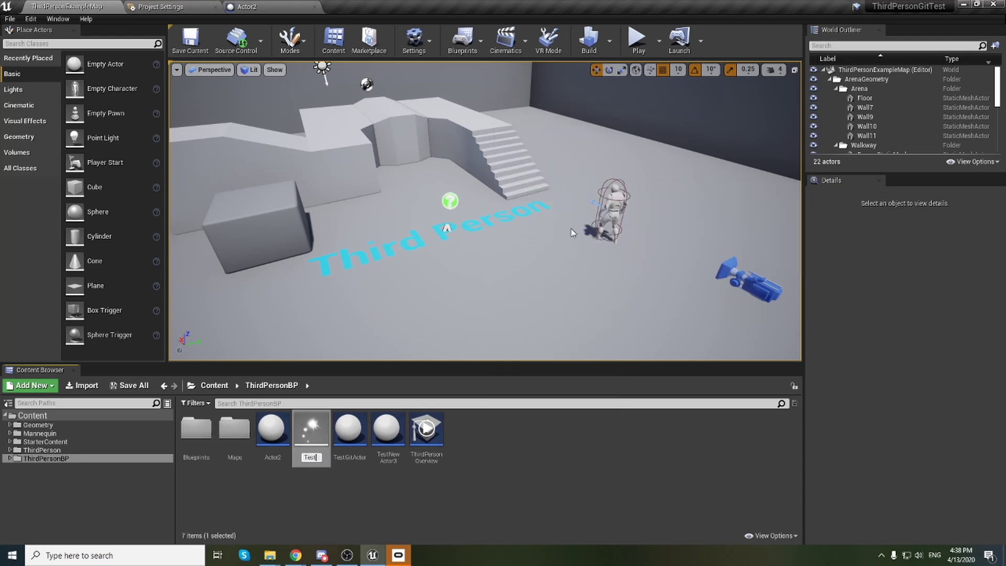
pyautogui.press('Return')
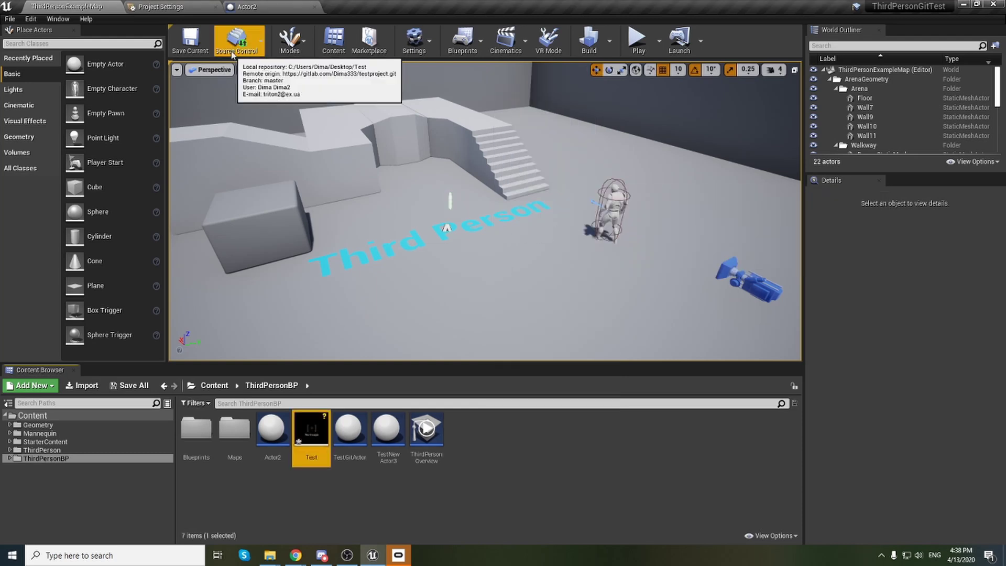
# - Save the current level and all content, then bring up the ThirdPersonGitTest folder in File Explorer
pyautogui.click(190, 40)
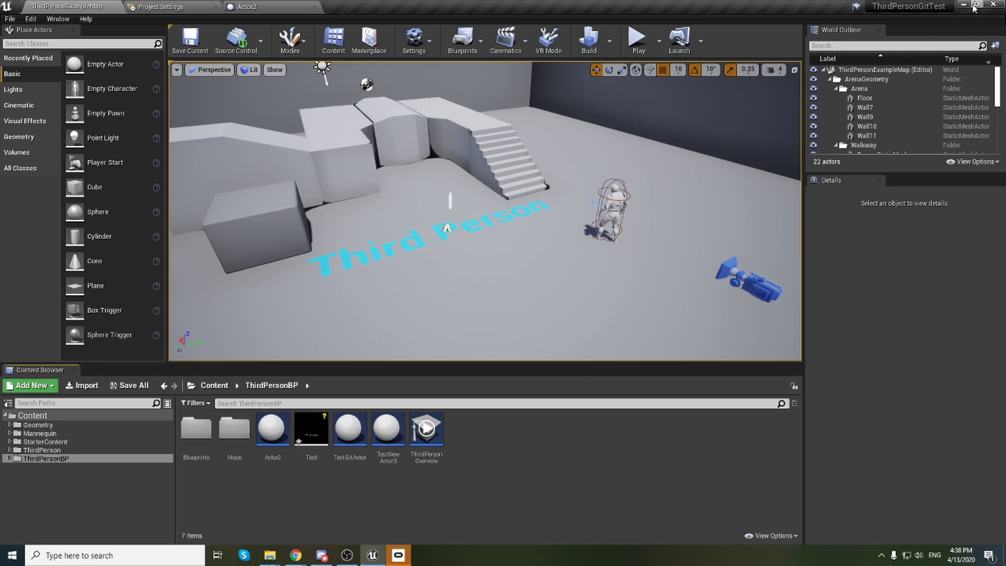
pyautogui.hotkey('ctrl', 'shift', 's')
pyautogui.moveTo(270, 555)
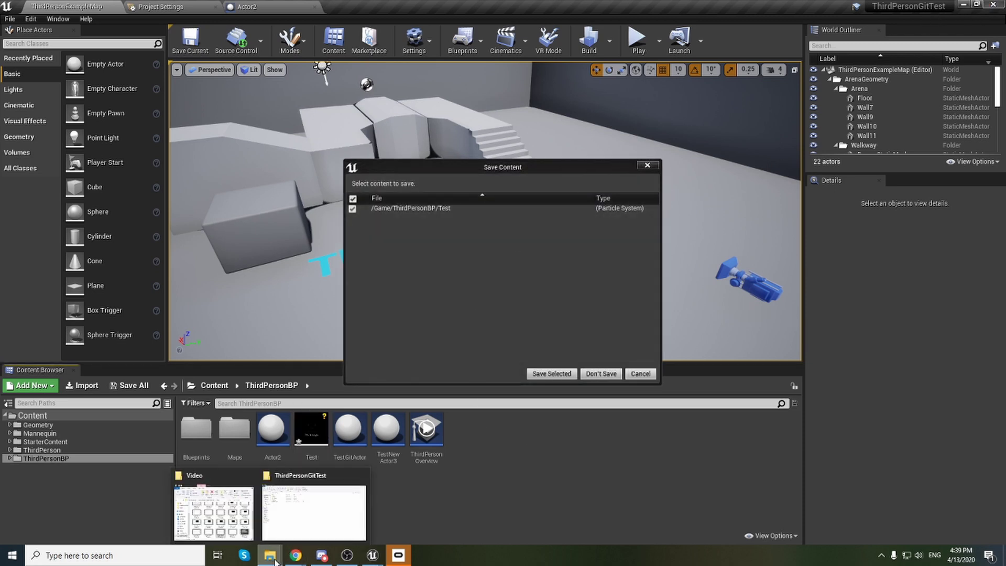
pyautogui.click(301, 515)
# - Save the modified Test content, close UE4, and start Git Bash in the ThirdPersonGitTest folder
pyautogui.moveTo(390, 557)
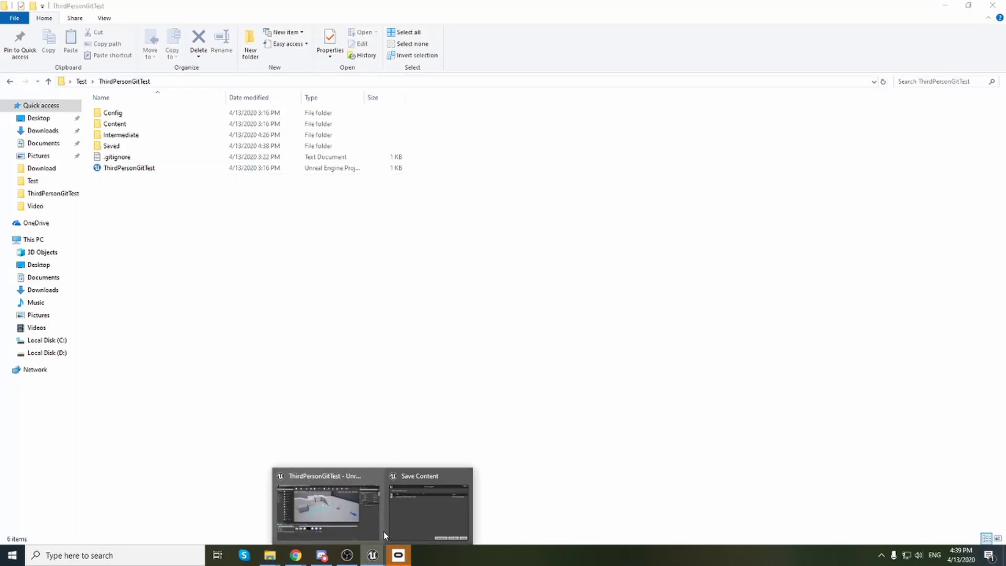
pyautogui.click(428, 505)
pyautogui.click(538, 373)
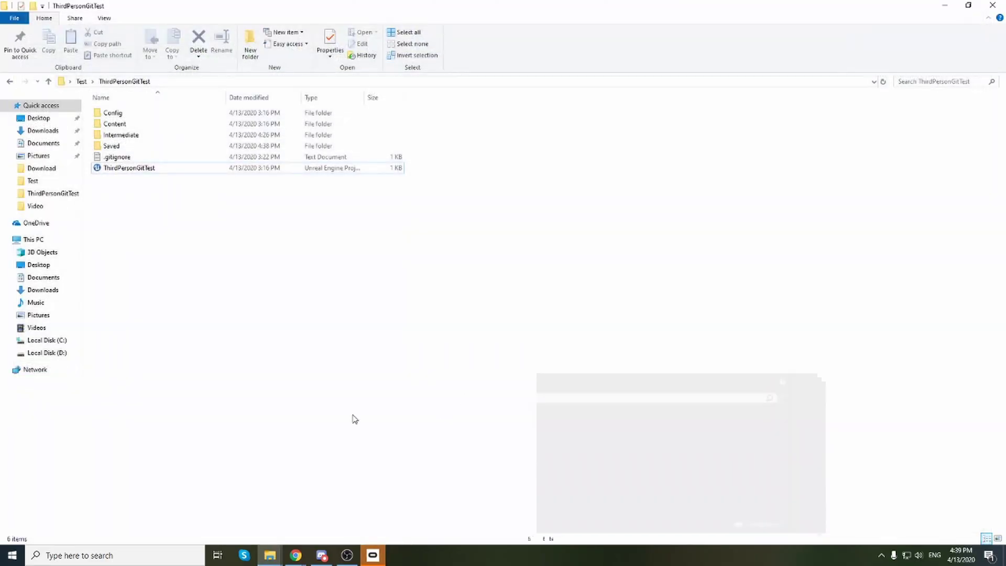
pyautogui.rightClick(160, 192)
pyautogui.click(195, 309)
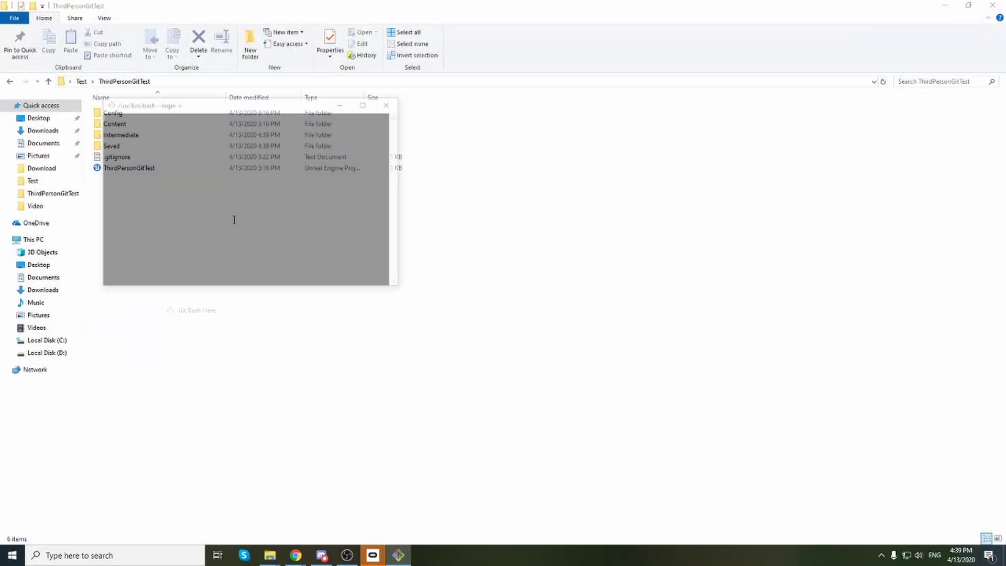
pyautogui.moveTo(235, 104); pyautogui.dragTo(516, 152)
# - Run git status and review the staged Test.uasset, modified and untracked files
pyautogui.write('git ')
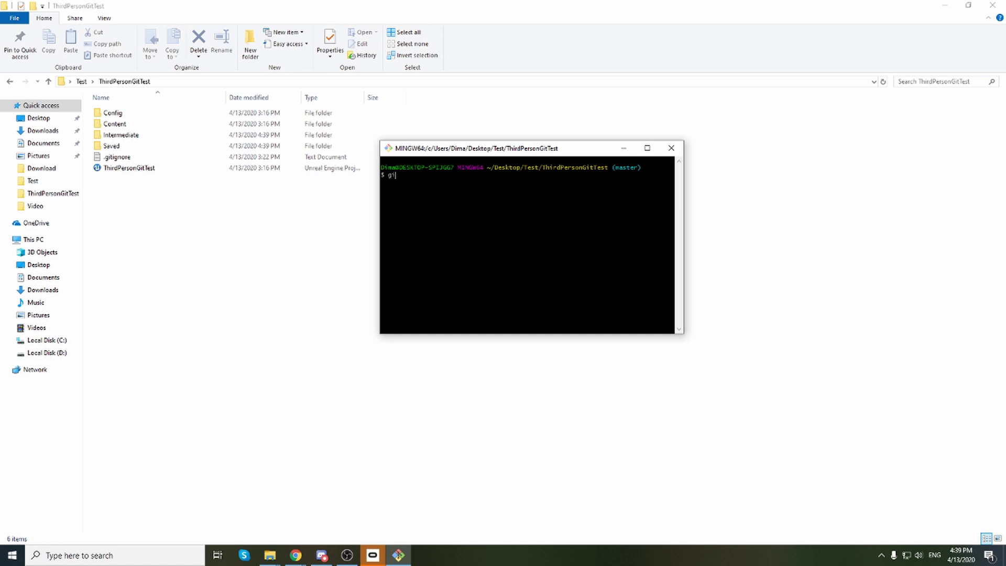
pyautogui.write('status')
pyautogui.press('Return')
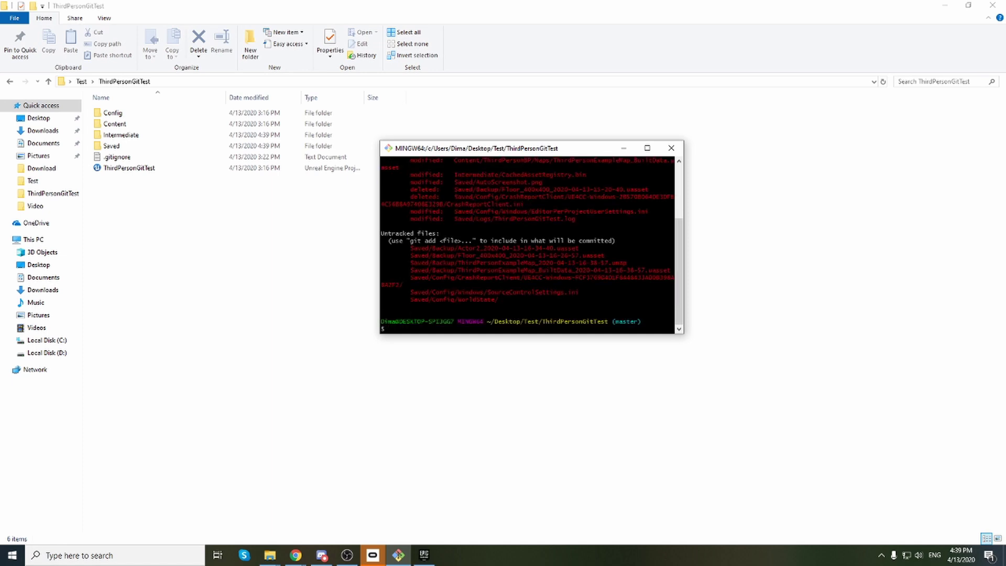
pyautogui.scroll(4, 529, 241)
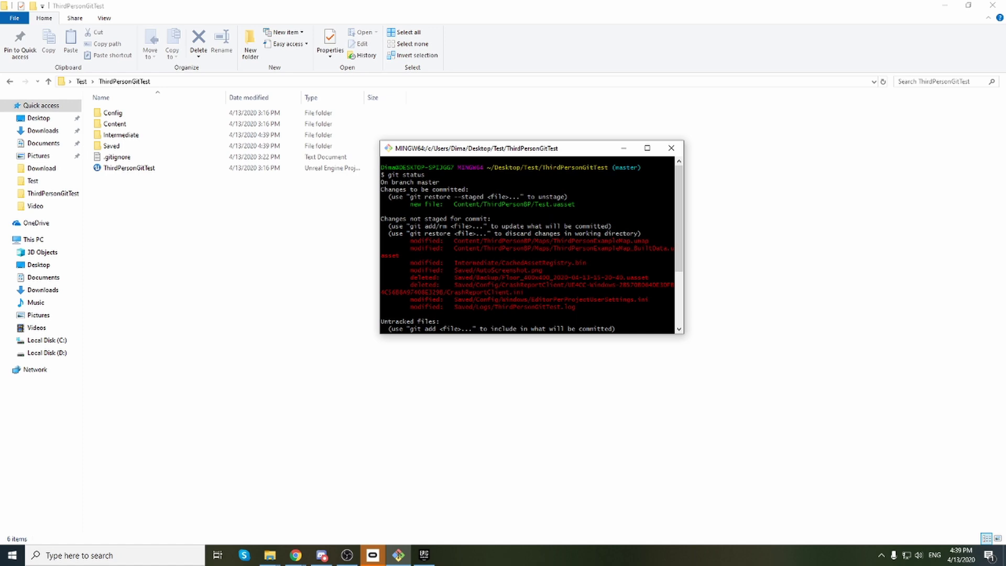
pyautogui.scroll(-4, 529, 241)
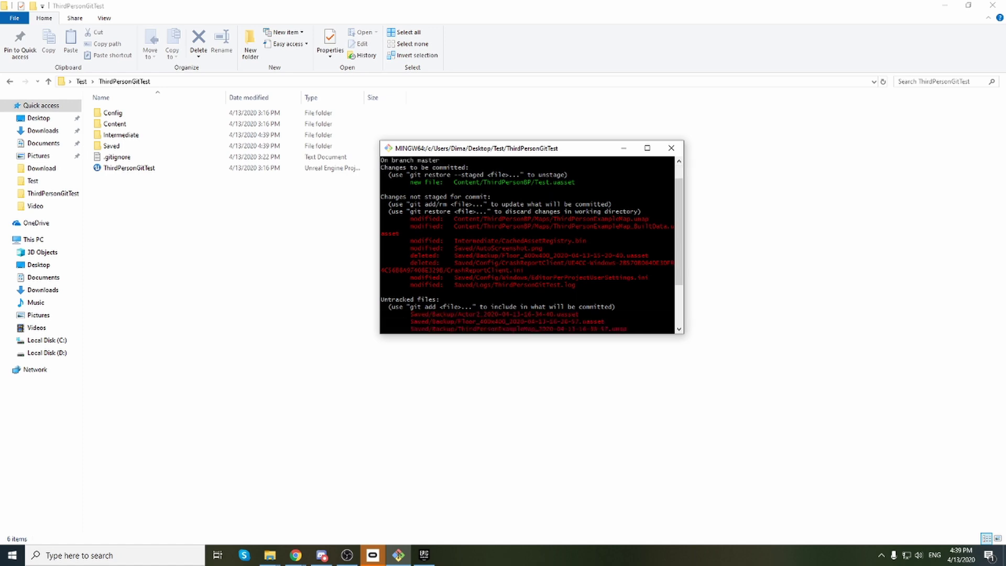
pyautogui.scroll(4, 530, 241)
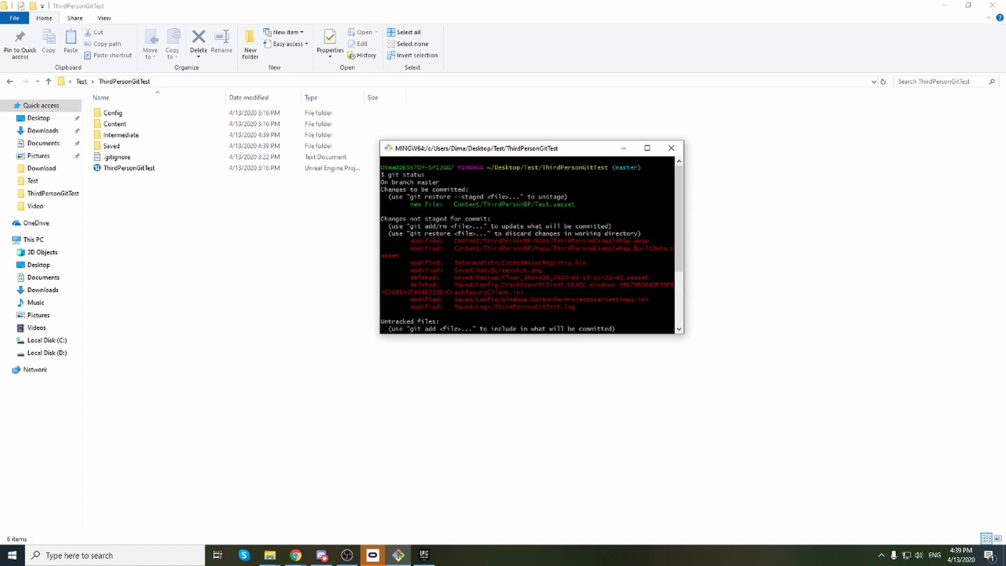
pyautogui.scroll(-4, 529, 241)
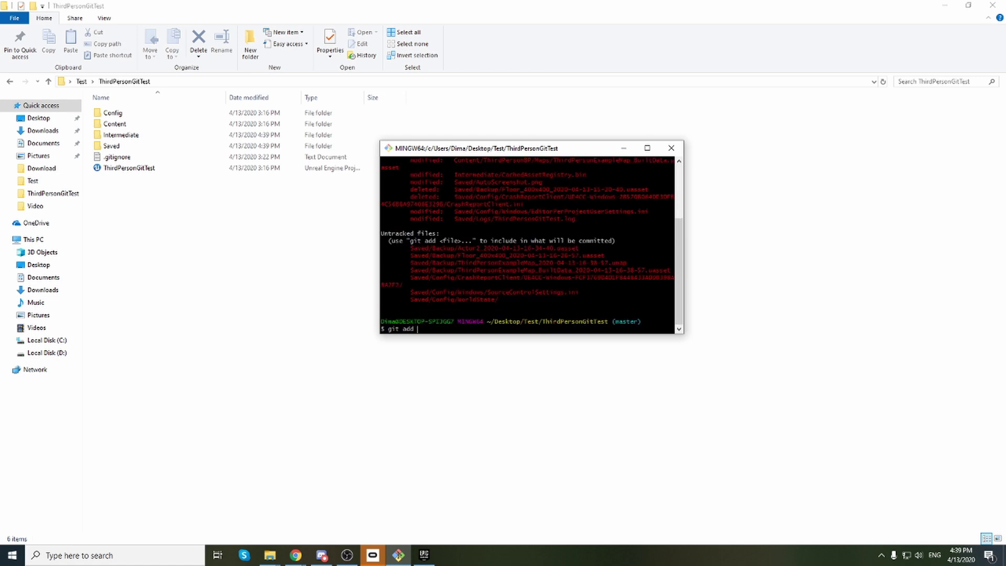
# - Stage all changes with git add . and commit them as "My new particle"
pyautogui.press('Return')
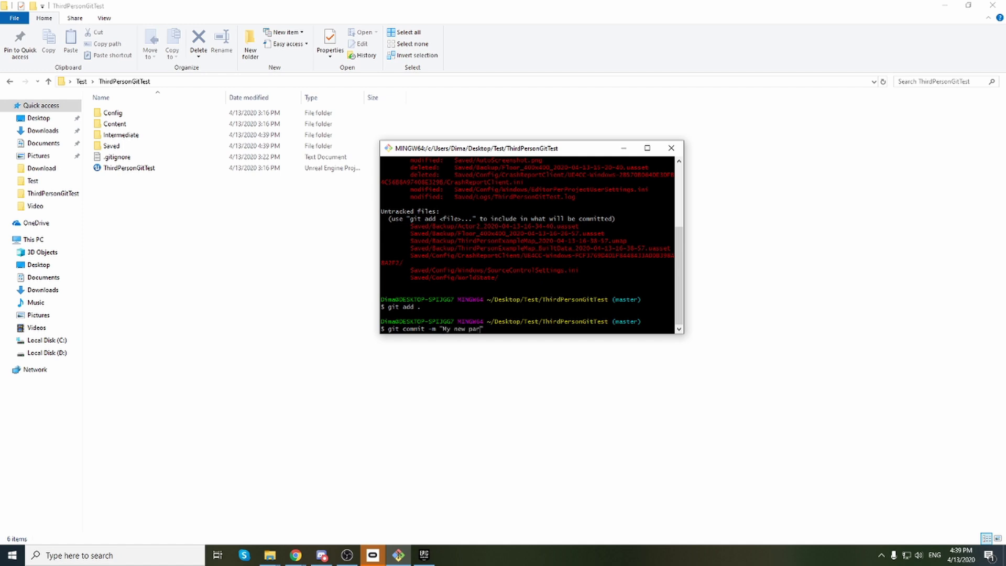
pyautogui.write('"')
pyautogui.press('Return')
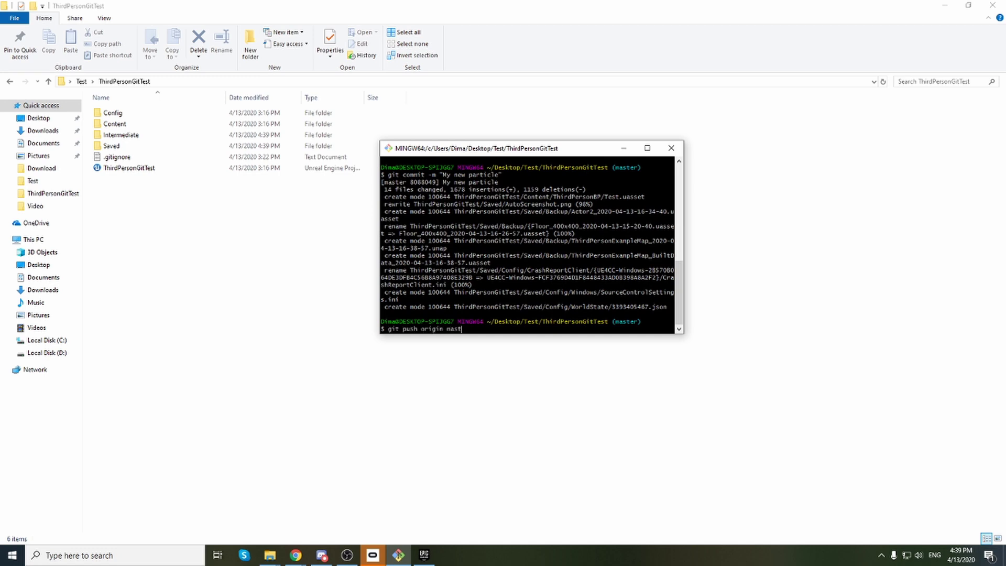
# - Push master to the GitLab testproject remote with git push origin master
pyautogui.press('Return')
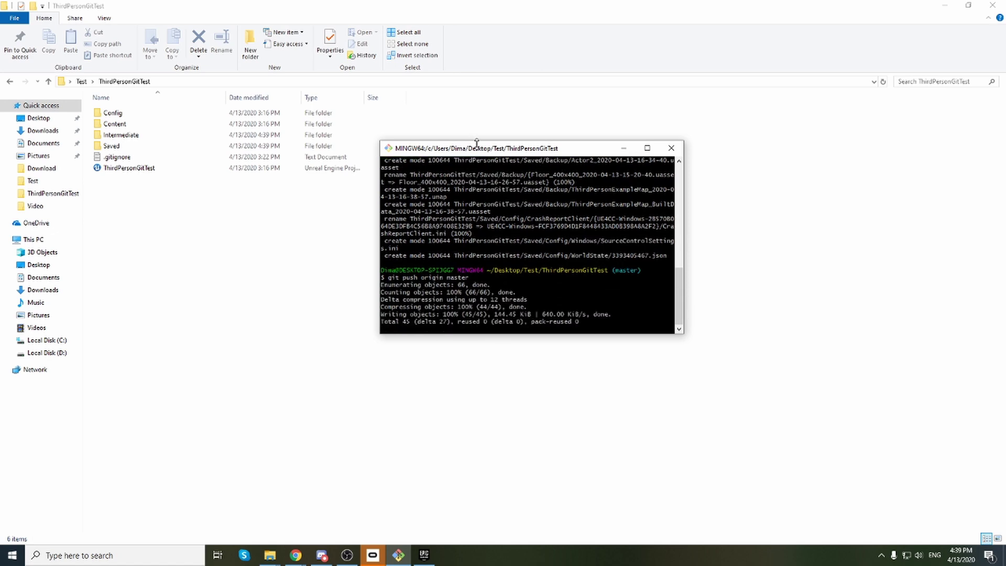
pyautogui.moveTo(459, 150); pyautogui.dragTo(539, 173)
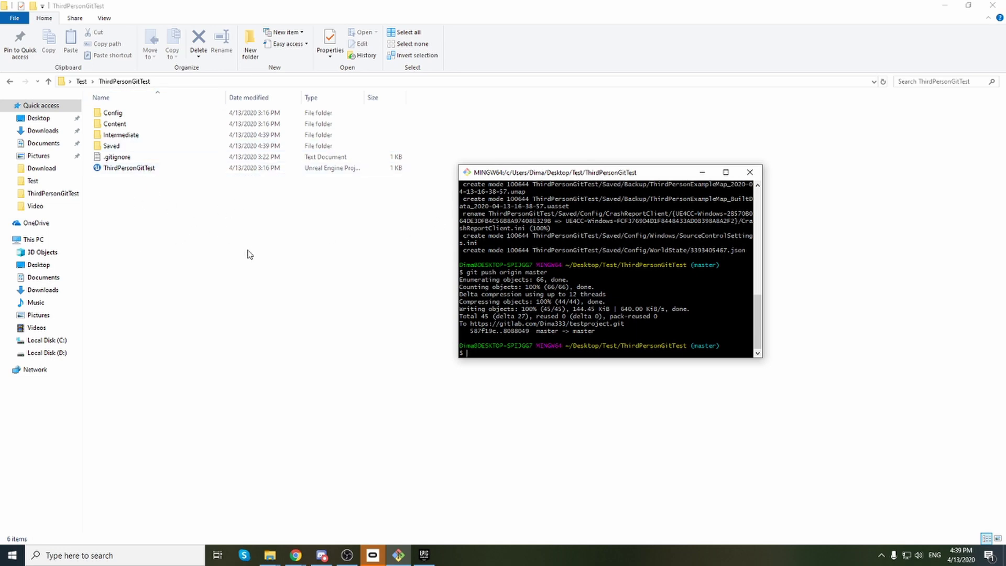
pyautogui.moveTo(585, 173); pyautogui.dragTo(565, 153)
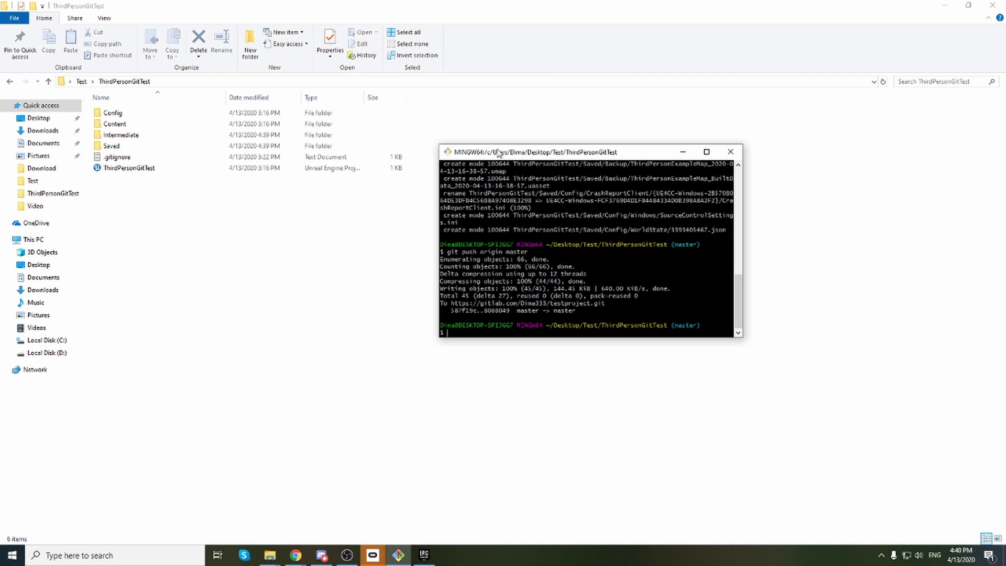
pyautogui.moveTo(498, 150); pyautogui.dragTo(513, 133)
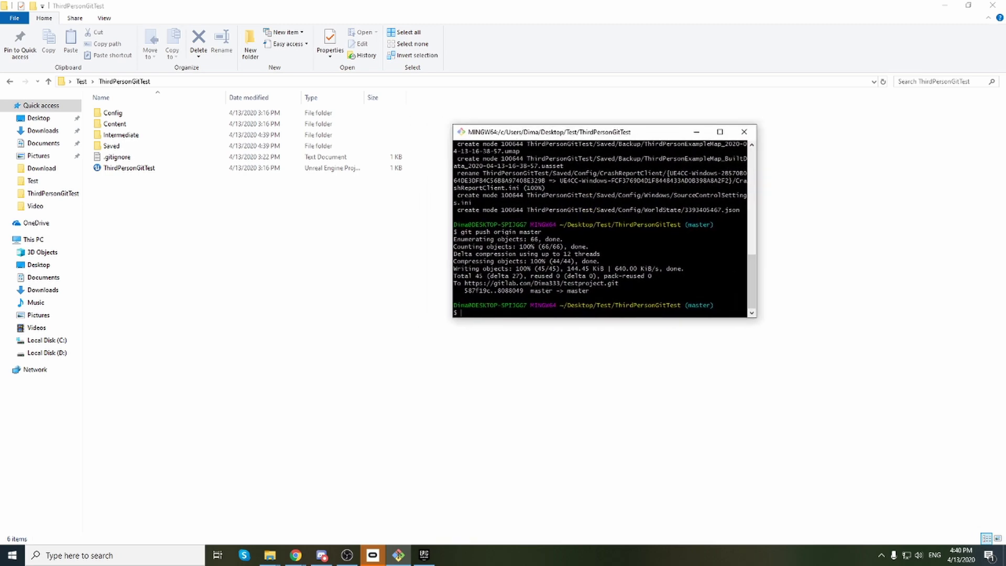
# - Reload TestProject from the GitLab dashboard and open the 'My new particle' commit 80880494
pyautogui.moveTo(299, 550)
pyautogui.click(386, 518)
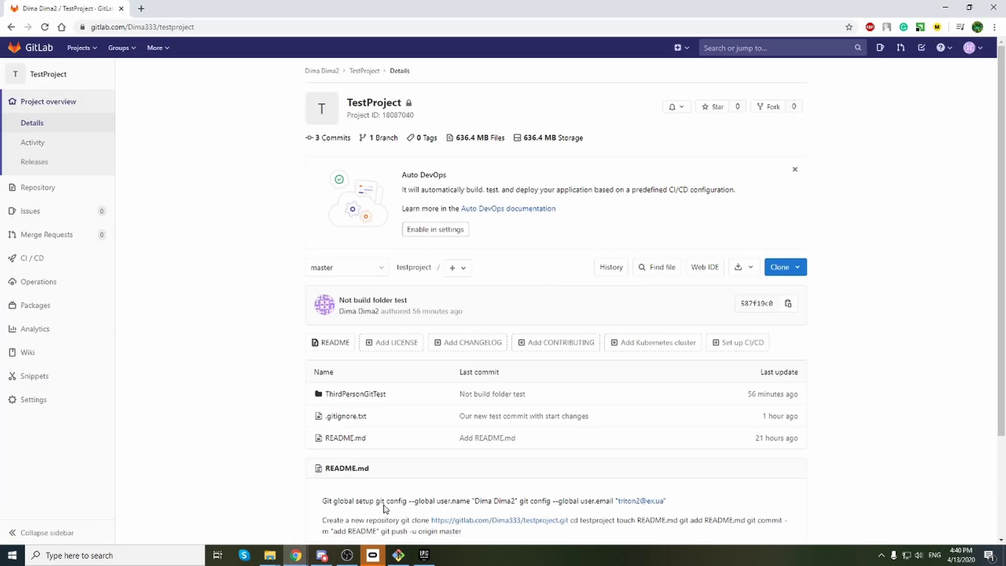
pyautogui.click(32, 53)
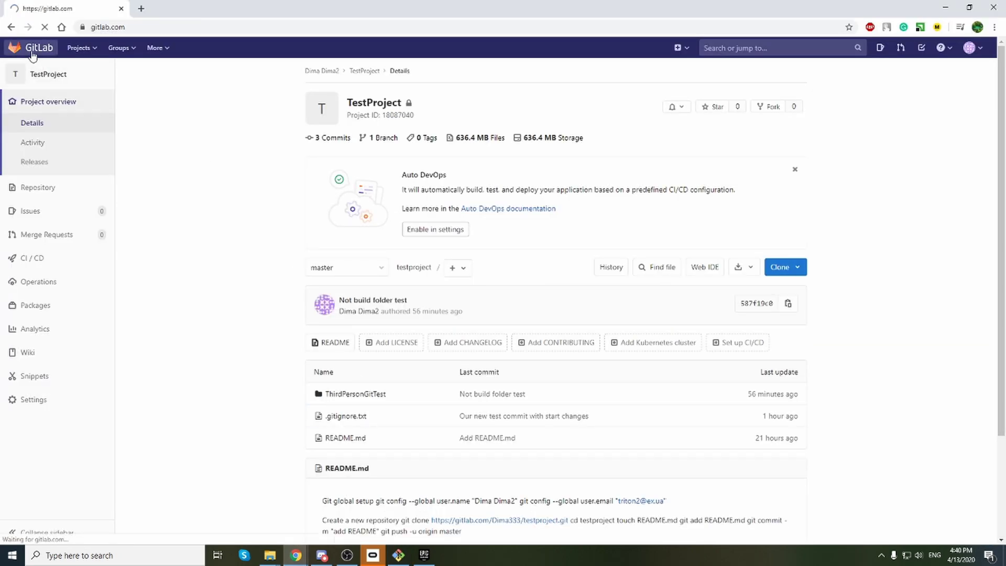
pyautogui.click(254, 215)
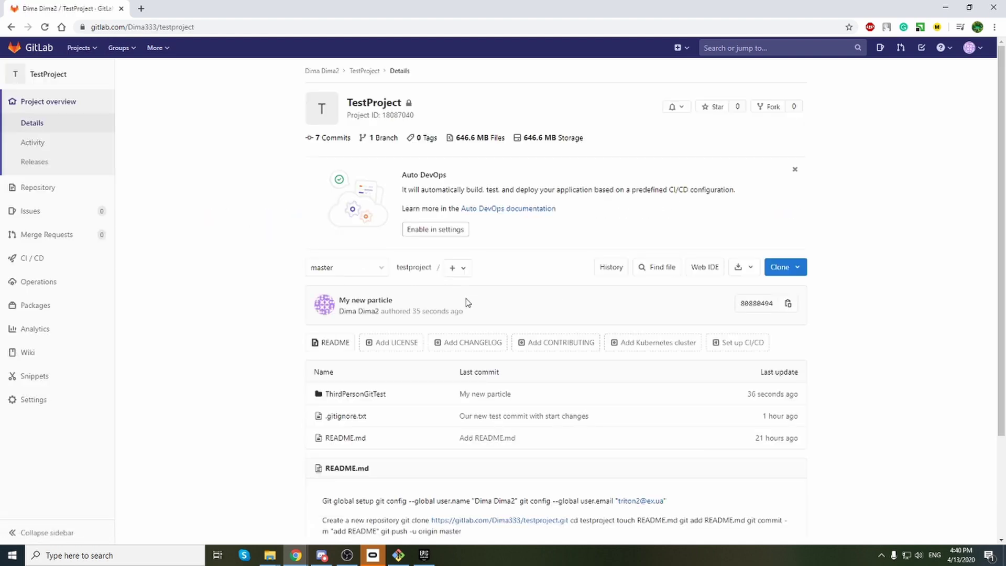
pyautogui.click(386, 303)
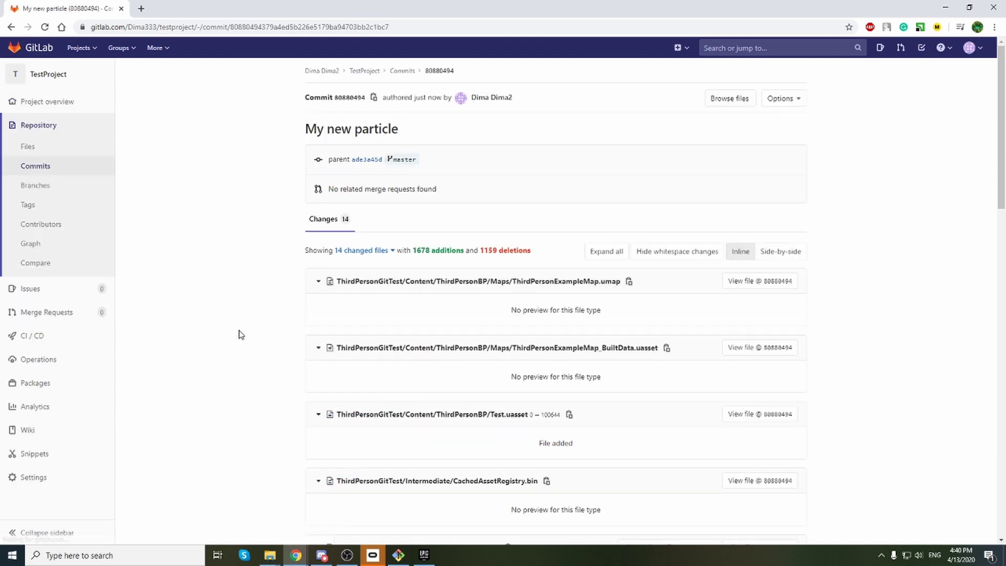
# - Scroll through the commit's 14 file diffs, then view the master branch commit graph
pyautogui.scroll(-6, 278, 325)
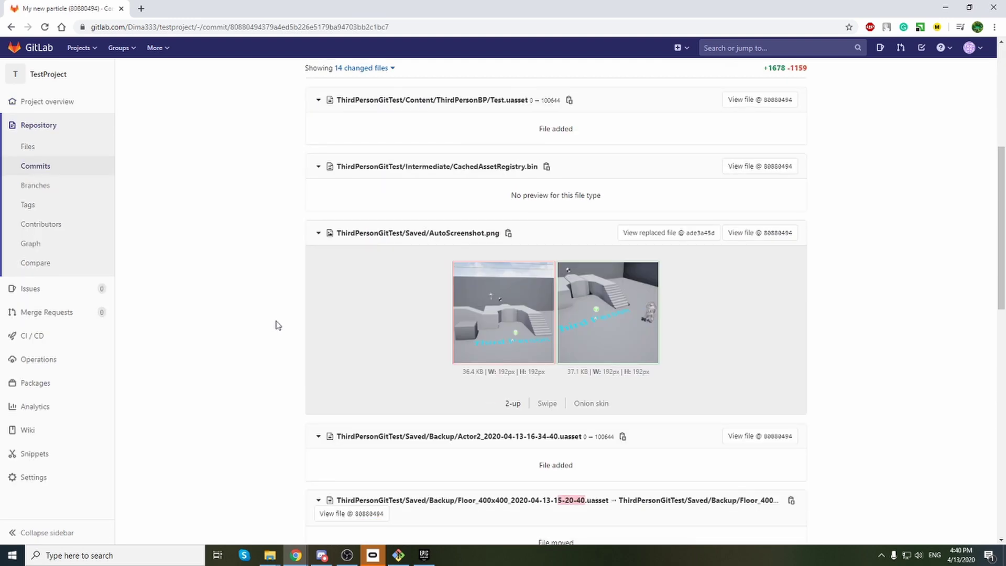
pyautogui.scroll(8, 622, 386)
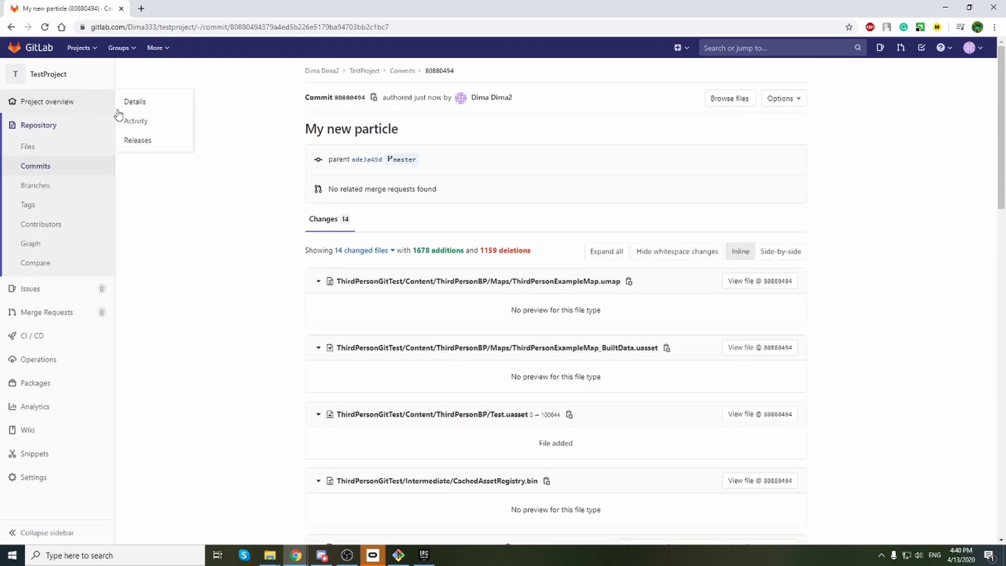
pyautogui.scroll(-9, 360, 393)
pyautogui.scroll(-10, 317, 341)
pyautogui.scroll(8, 265, 328)
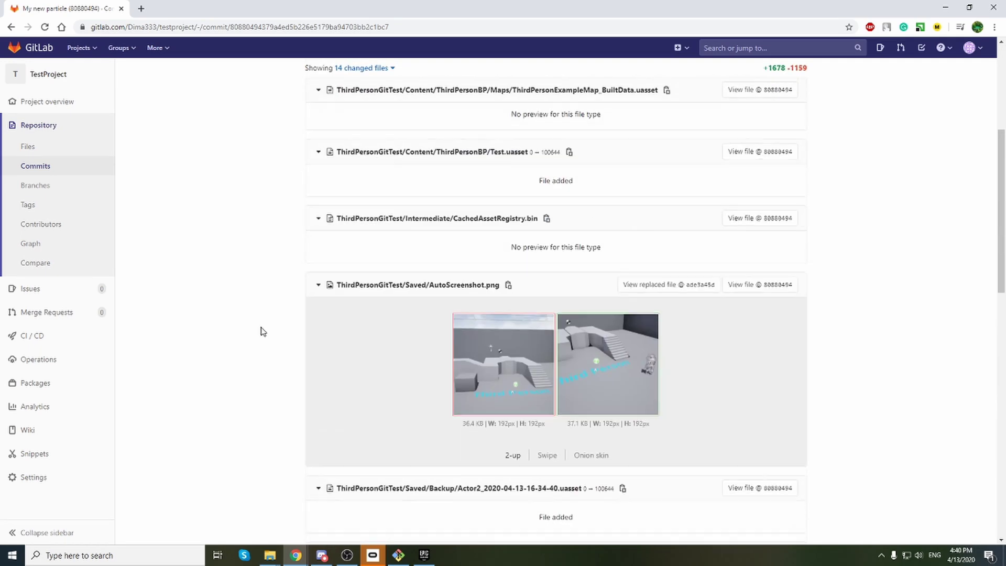
pyautogui.scroll(-8, 265, 332)
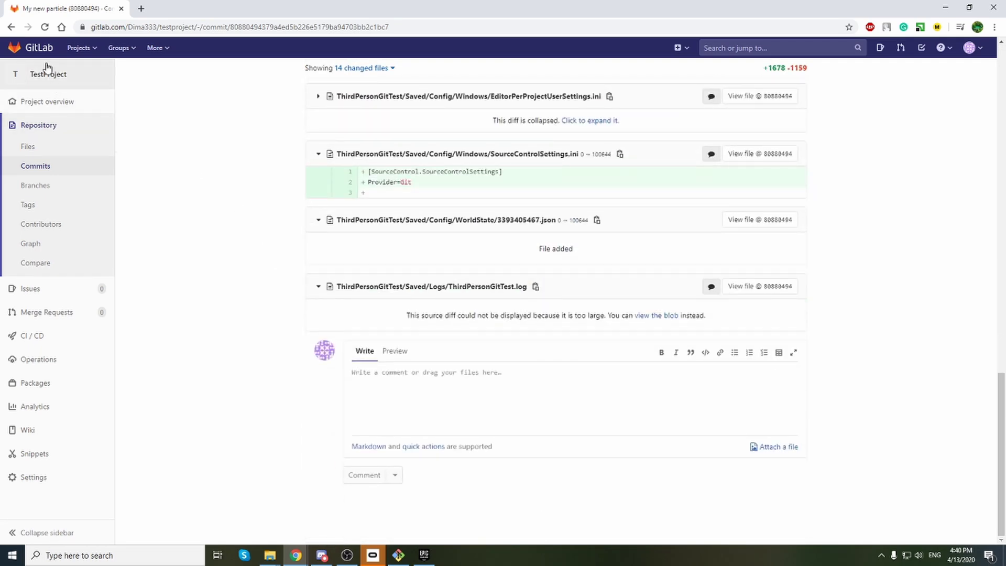
pyautogui.click(75, 242)
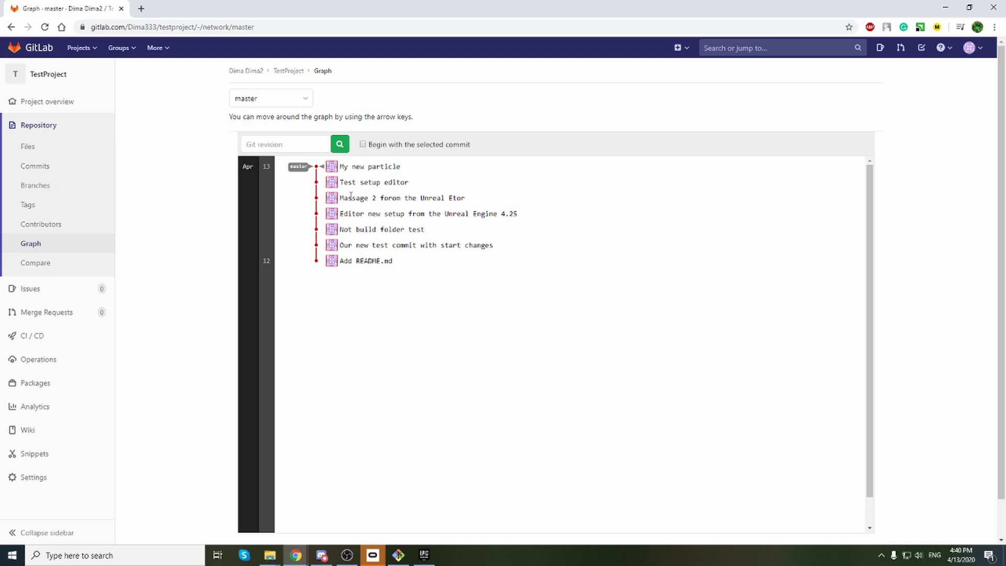
# - Highlight the 'Massage 2 forom the Unreal Etor' and 'Test setup editor' commit messages in the graph
pyautogui.moveTo(347, 198); pyautogui.dragTo(463, 198)
pyautogui.click(438, 201)
pyautogui.moveTo(345, 187); pyautogui.dragTo(405, 184)
pyautogui.click(385, 183)
pyautogui.moveTo(465, 198)
pyautogui.mouseDown()
pyautogui.moveTo(344, 182)
pyautogui.moveTo(446, 214)
pyautogui.moveTo(457, 200)
pyautogui.mouseUp()
pyautogui.click(358, 197)
pyautogui.moveTo(460, 199); pyautogui.dragTo(345, 182)
pyautogui.click(346, 182)
# - Highlight the 'My new particle' commit message, then go back to the Projects dashboard
pyautogui.moveTo(400, 166); pyautogui.dragTo(341, 165)
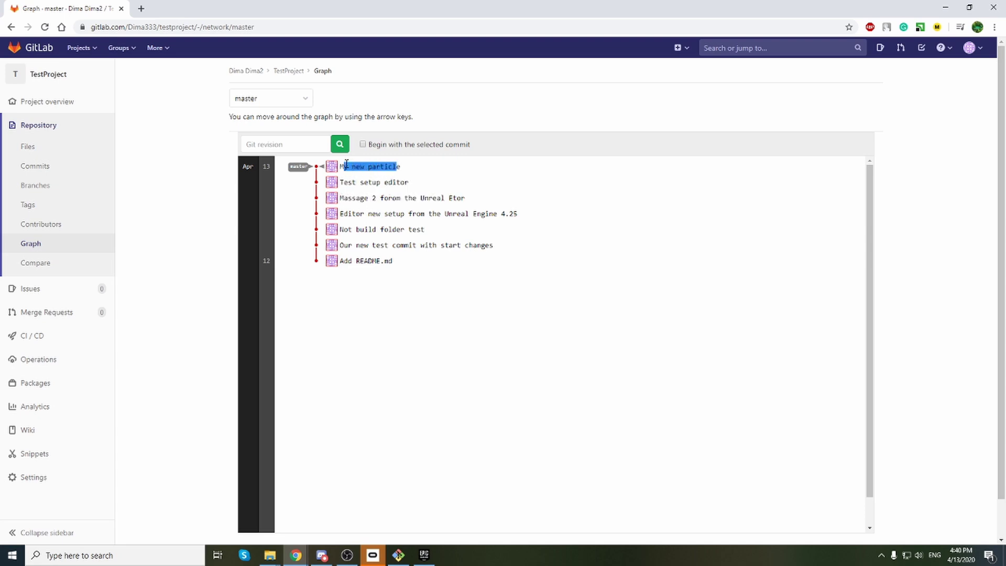
pyautogui.click(362, 176)
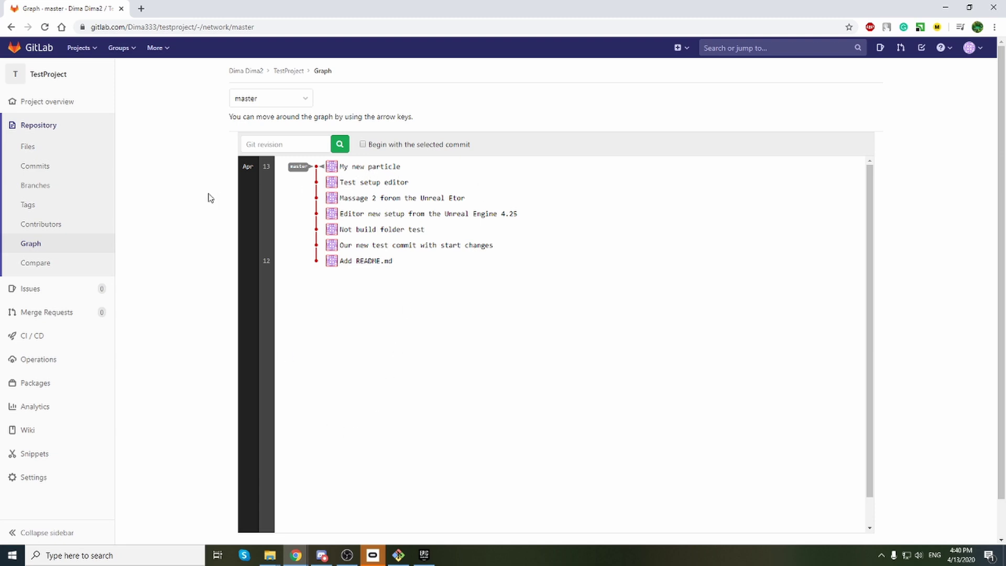
pyautogui.click(37, 49)
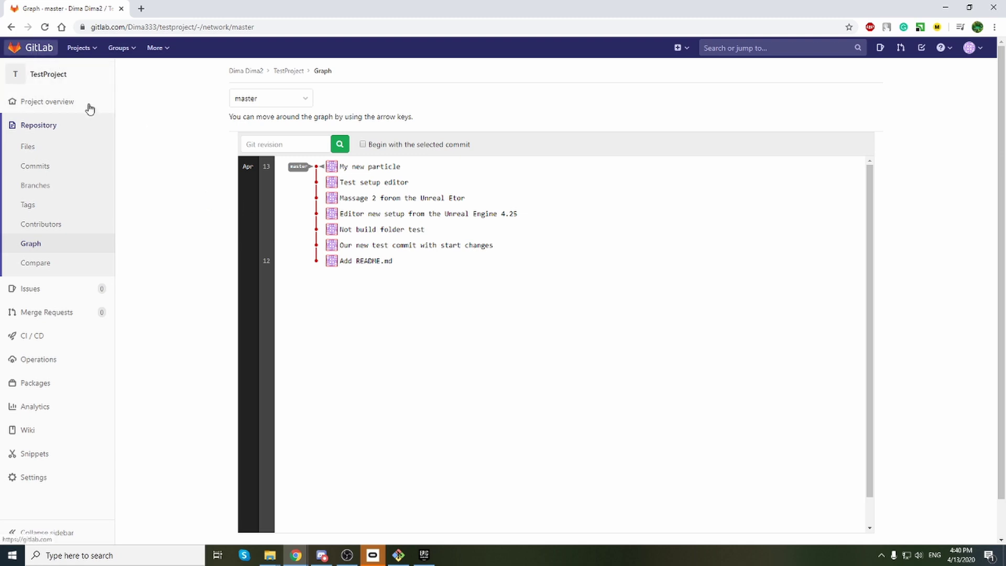